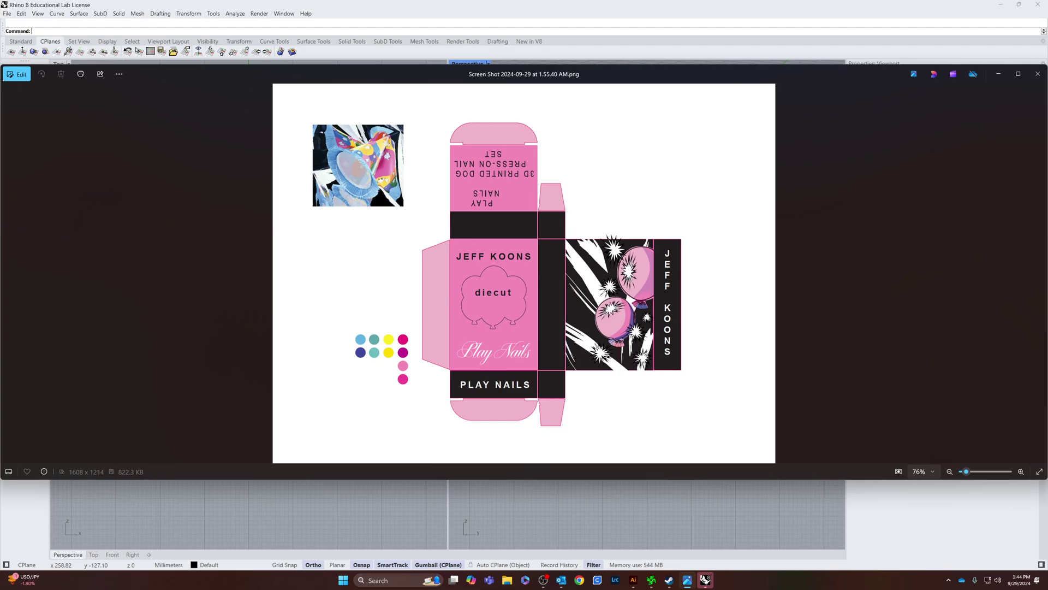
Step: Crop the box-net screenshot to a square with the net centred in the frame
click(17, 75)
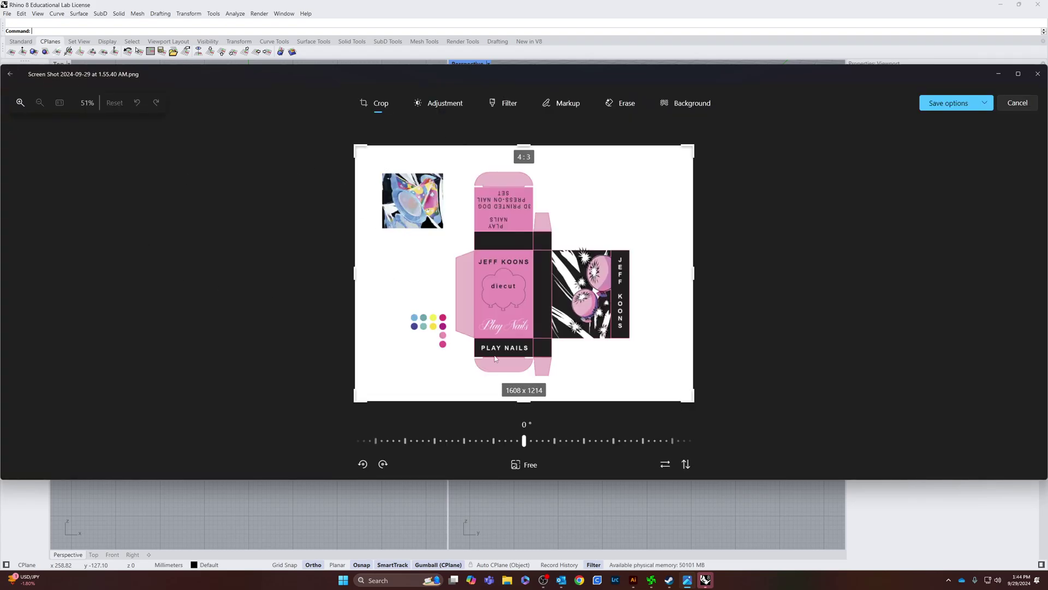
click(519, 465)
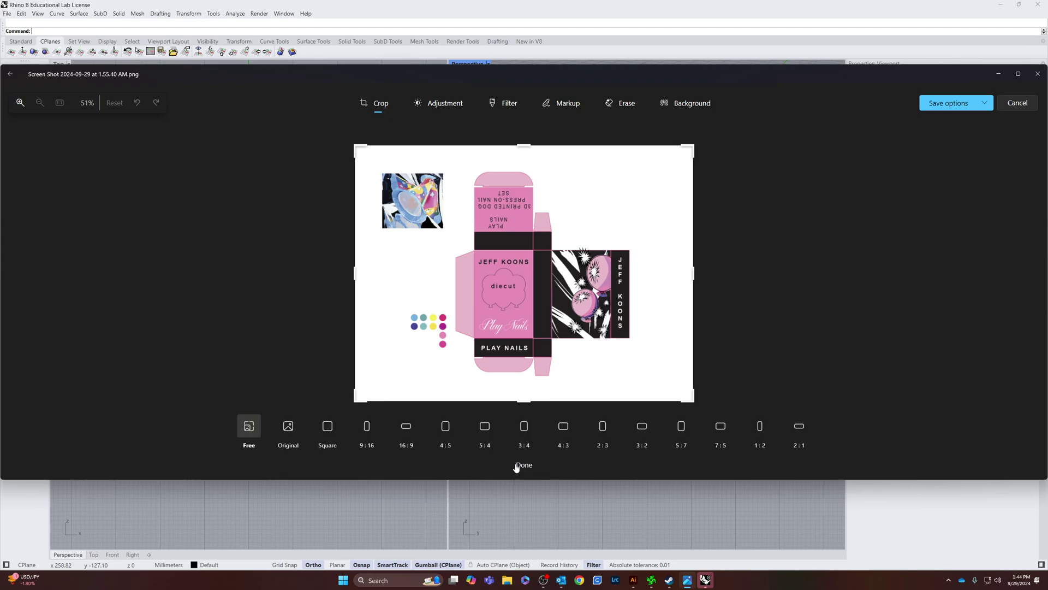
click(328, 426)
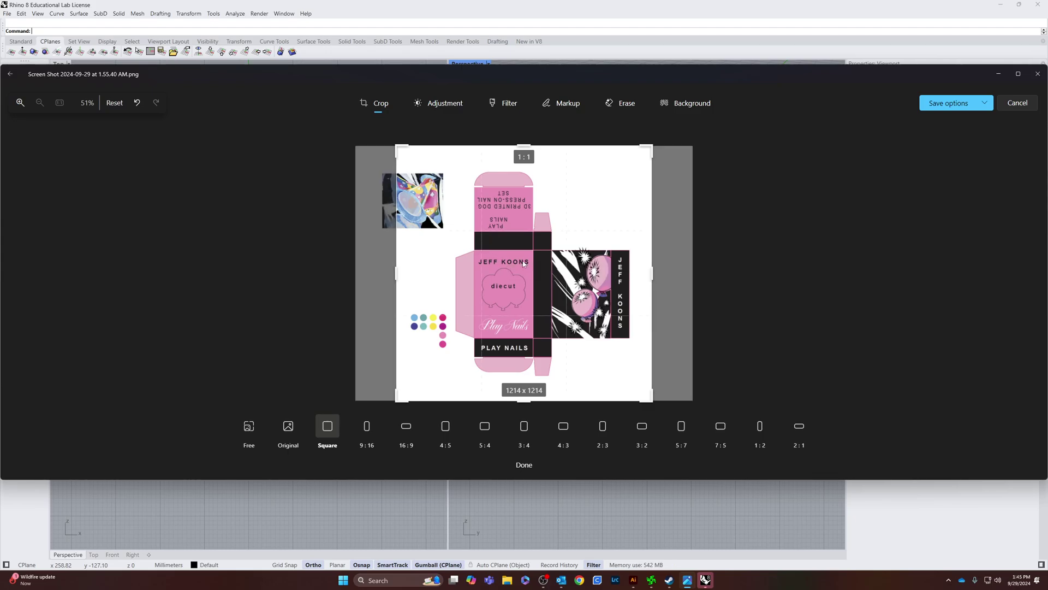
drag(523, 264, 543, 264)
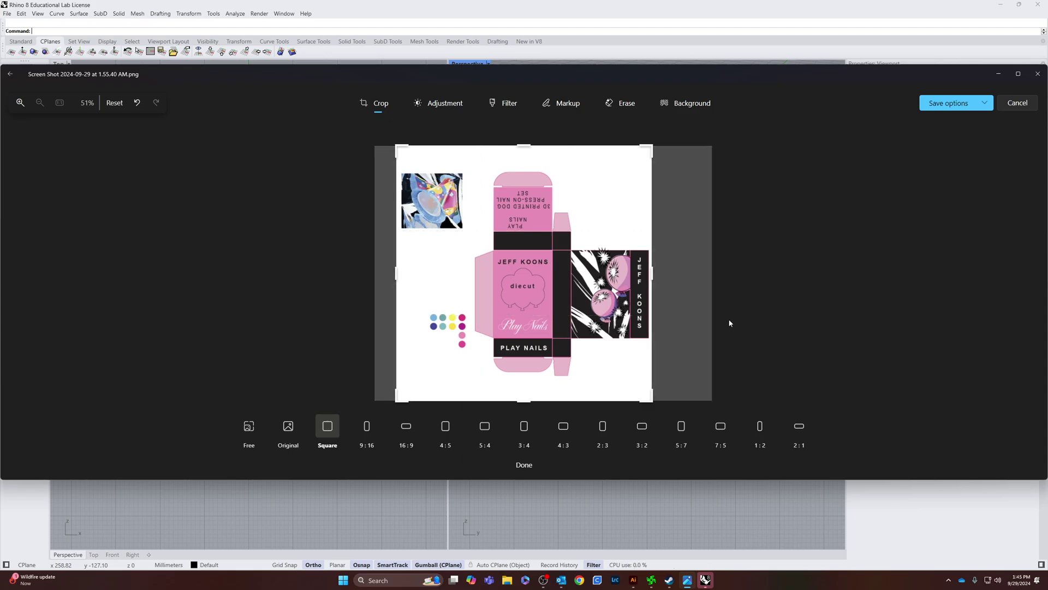
Step: Save the 1214 × 1214 cropped image as a copy on the Desktop
click(985, 103)
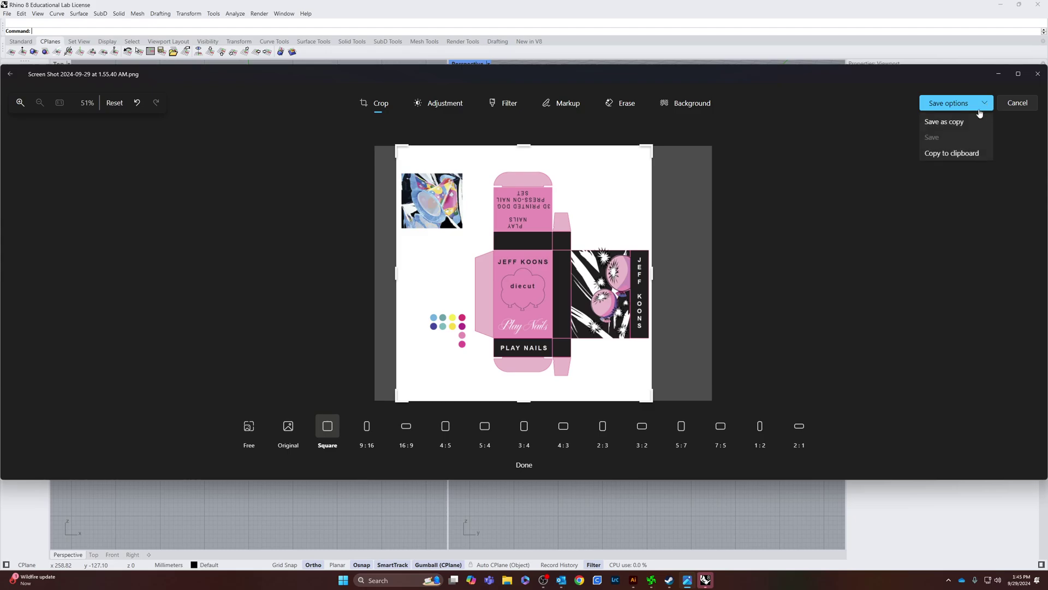
click(955, 123)
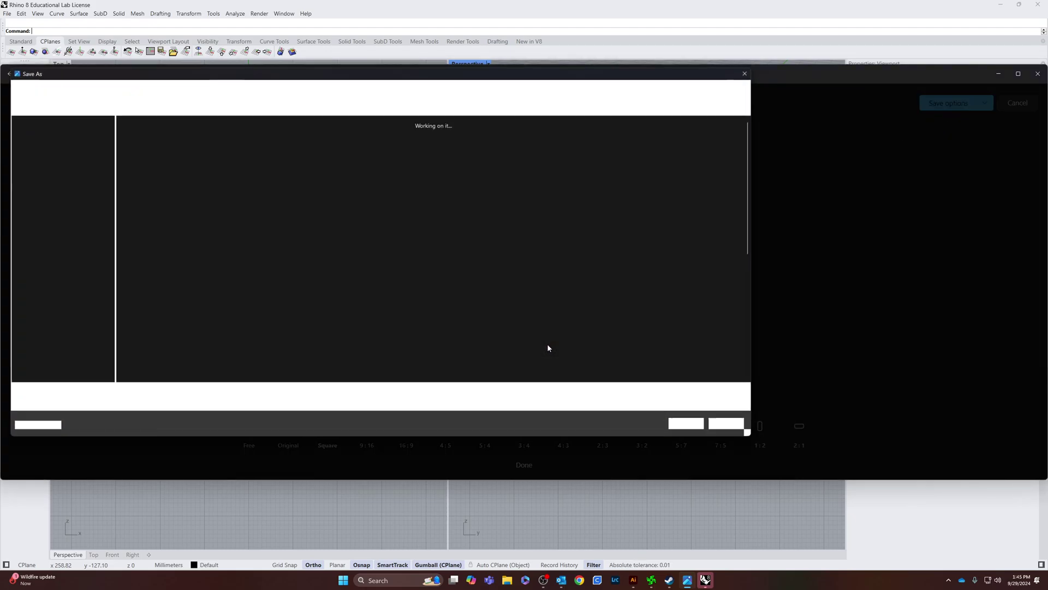
click(36, 174)
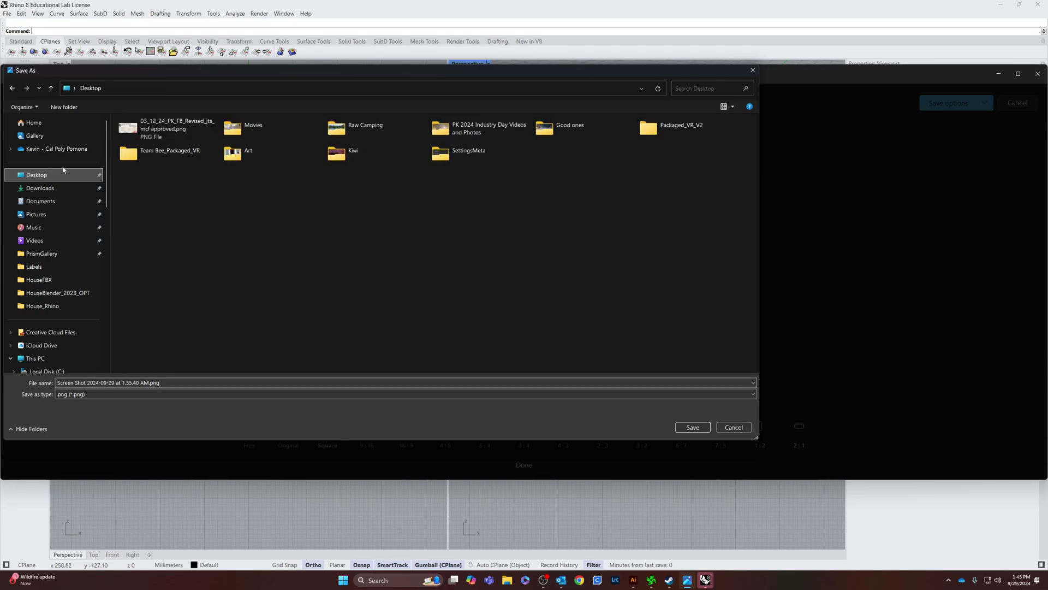
click(702, 429)
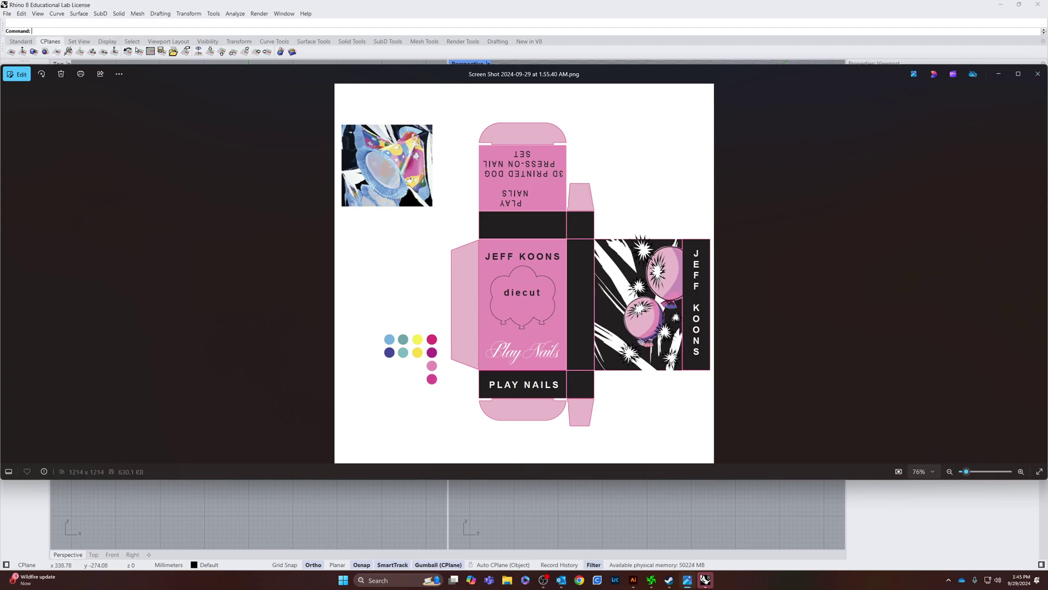
Step: Open the cropped screenshot from File Explorer's Recent list in Adobe Photoshop 2024
click(507, 580)
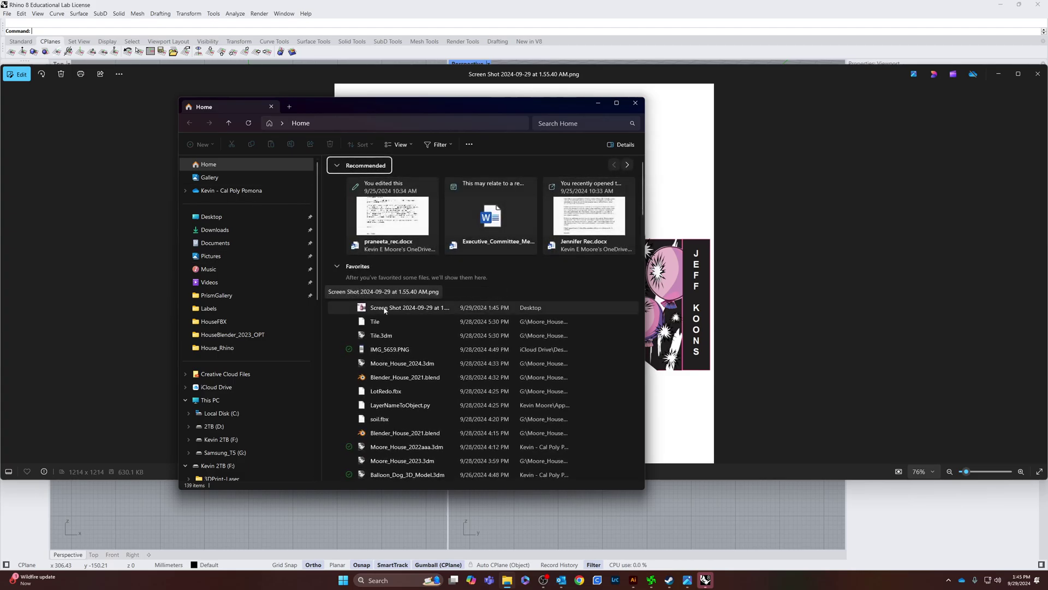
right_click(385, 309)
mouse_move(463, 90)
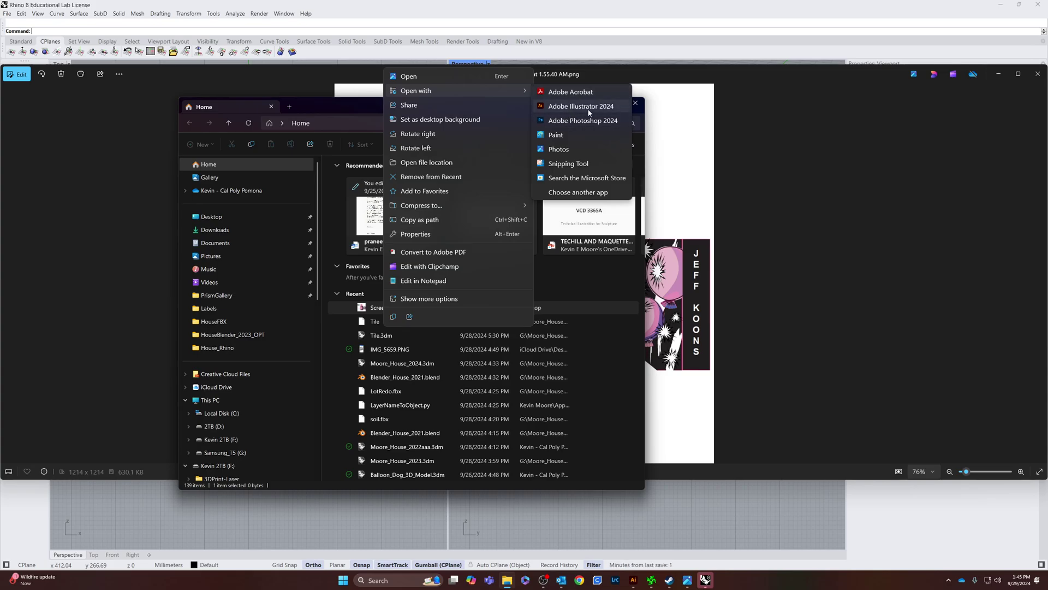
click(586, 121)
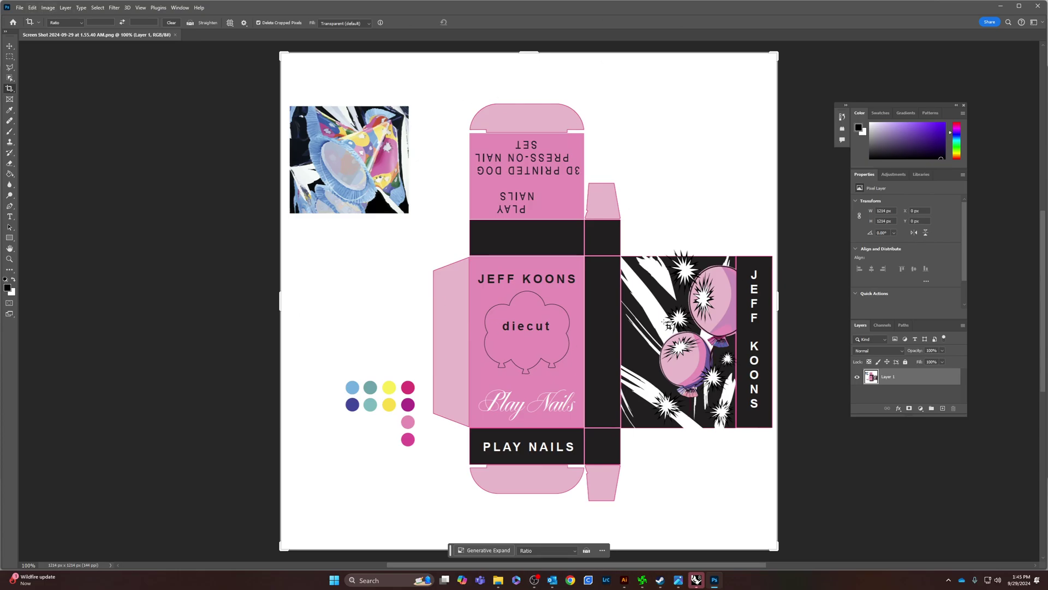
Step: Open Photoshop's Image menu to reach the Image Size command
click(50, 8)
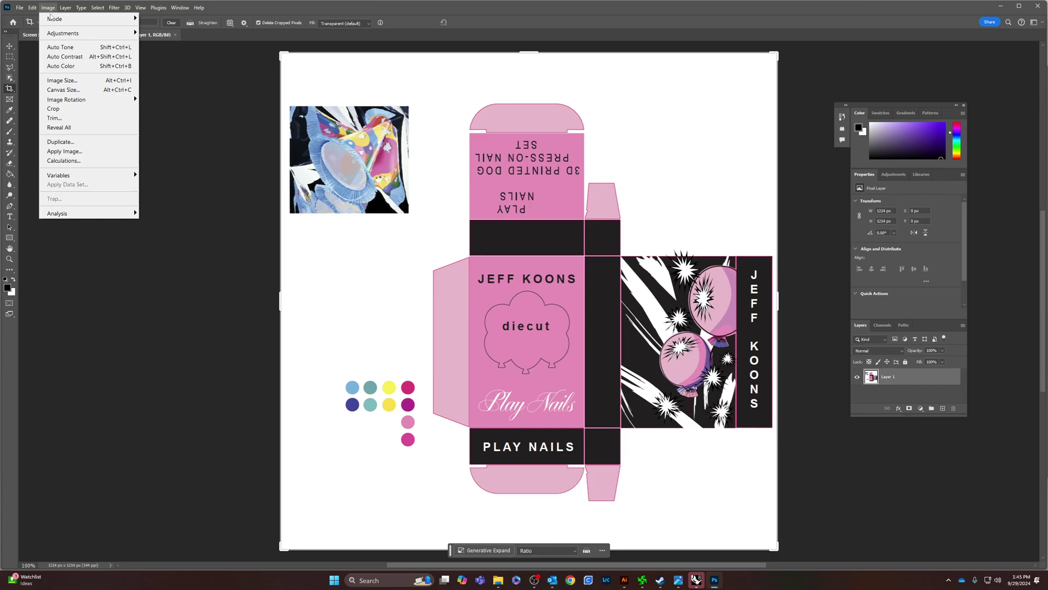
Step: Resample the image to 2048 × 2048 px at 100 ppi in Image Size
click(79, 83)
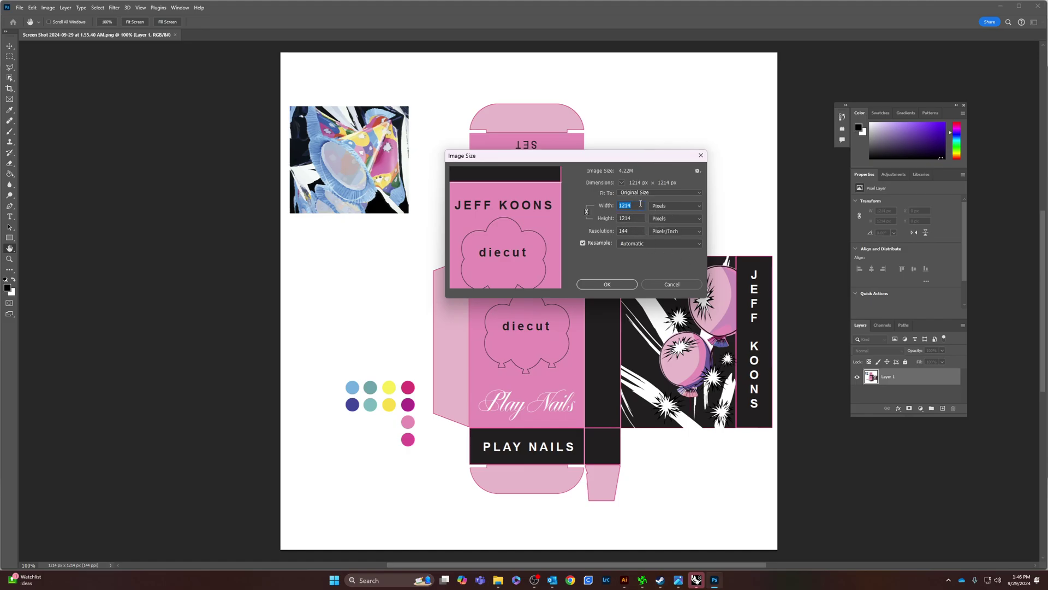
text(2080)
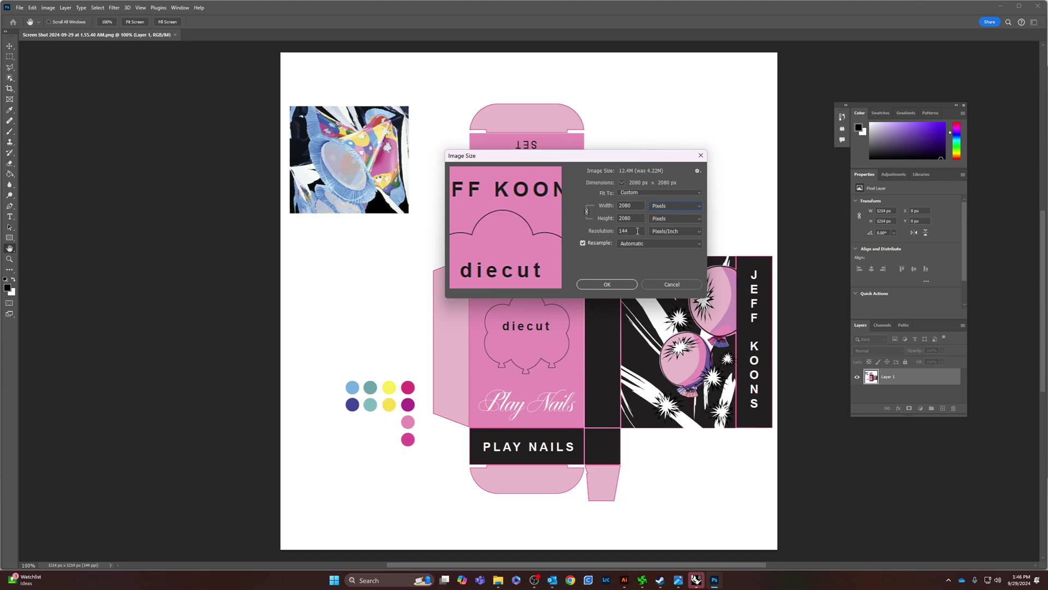
double_click(637, 231)
text(100)
double_click(637, 204)
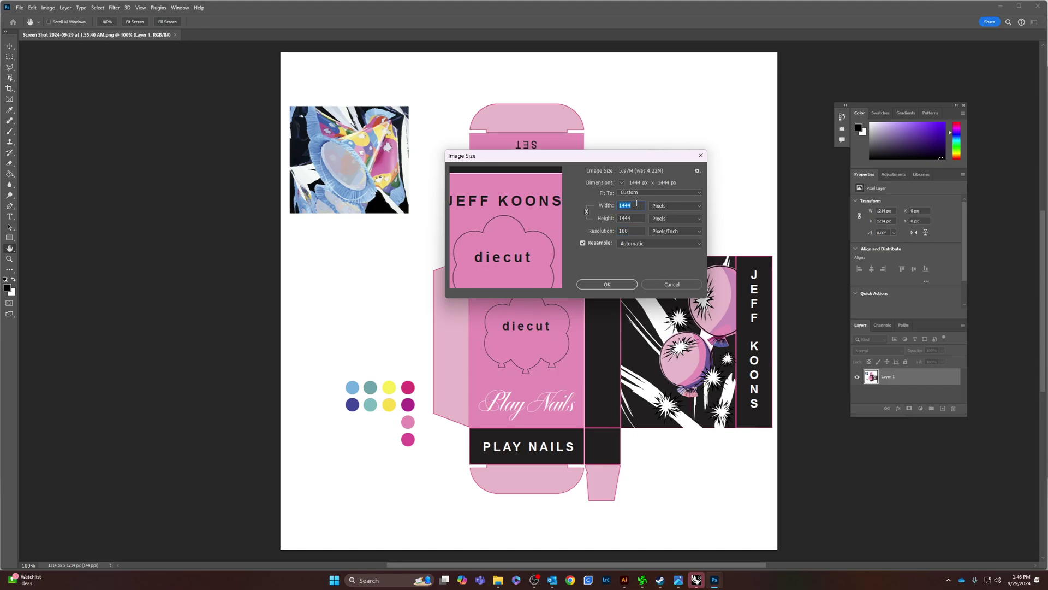
text(2080)
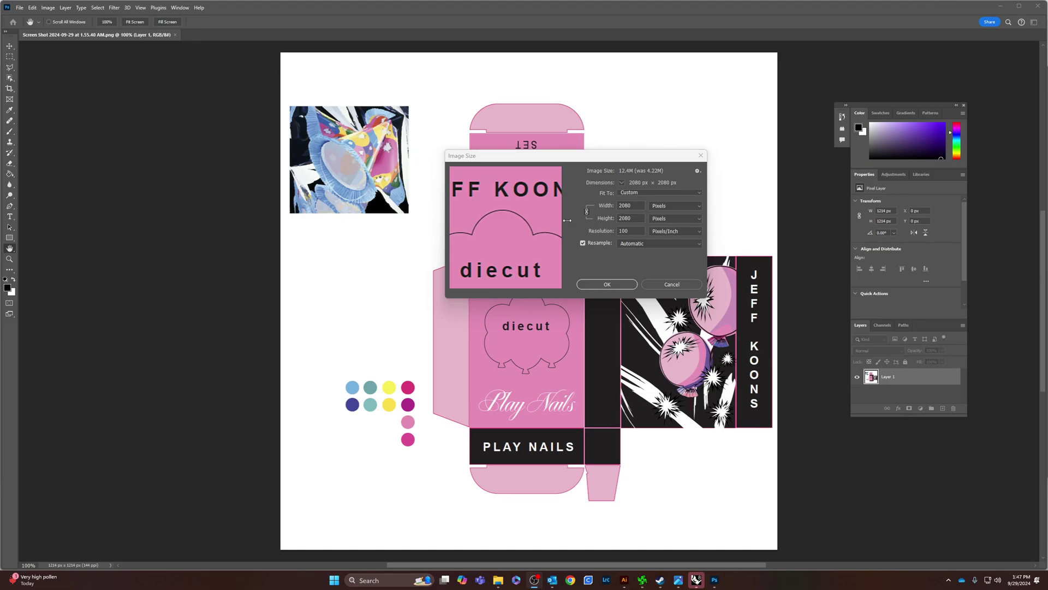
click(635, 207)
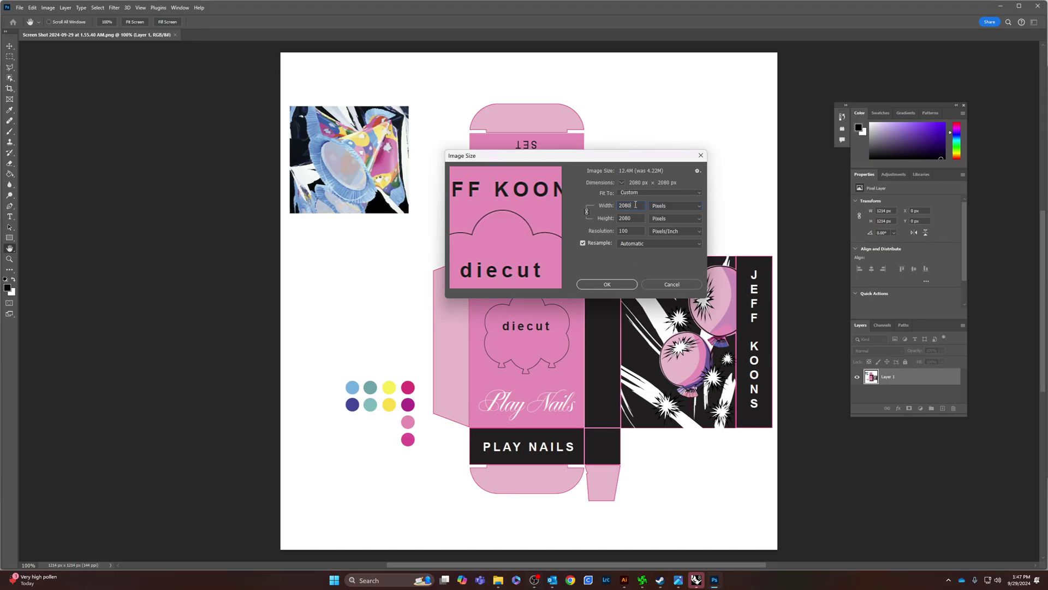
double_click(636, 205)
text(2048)
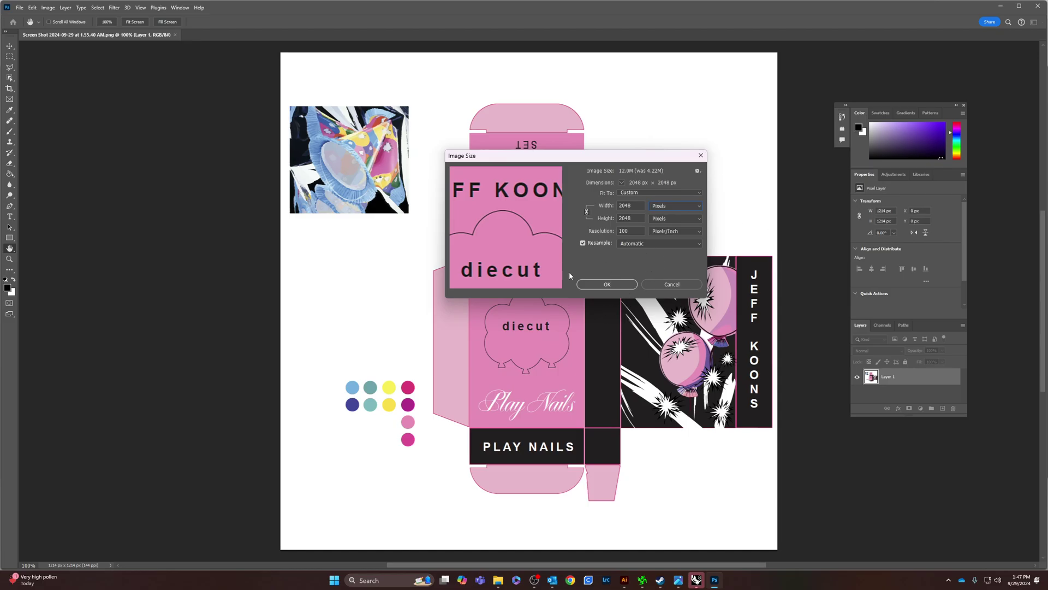
click(607, 285)
Step: Save the resized image and close Photoshop
key(c)
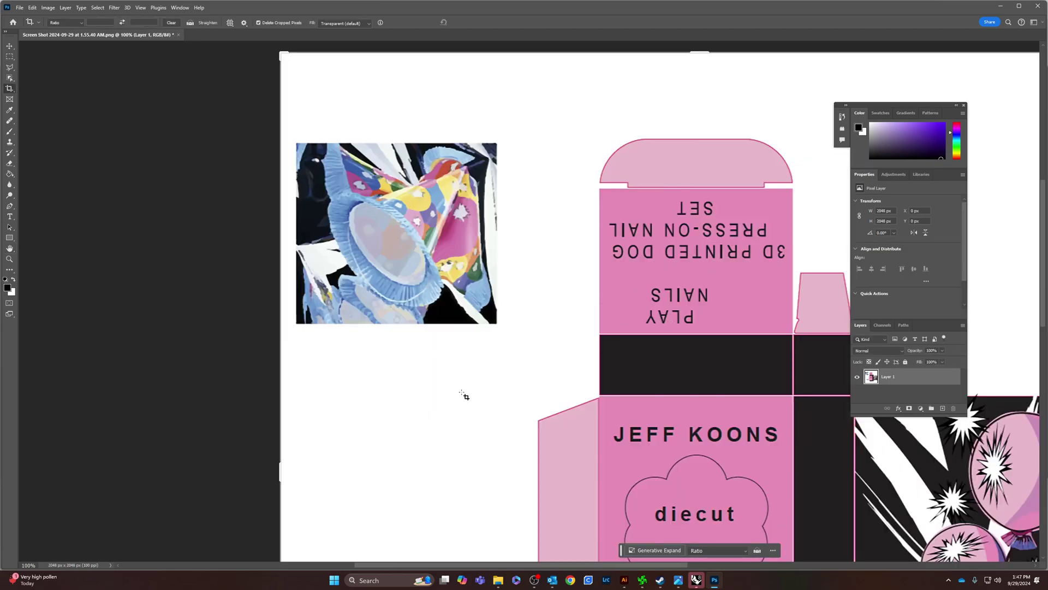
click(19, 8)
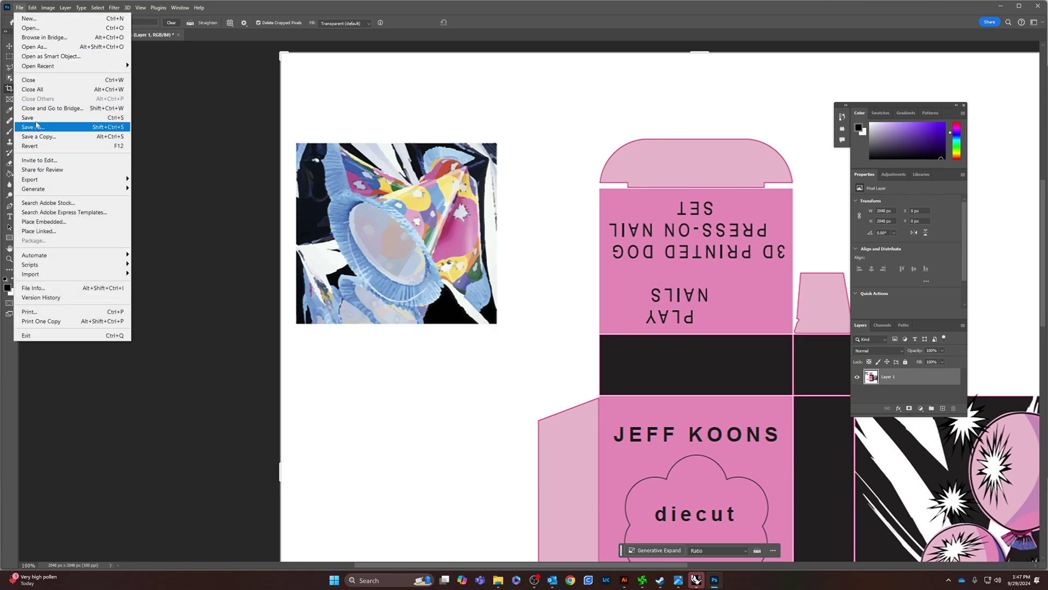
click(37, 120)
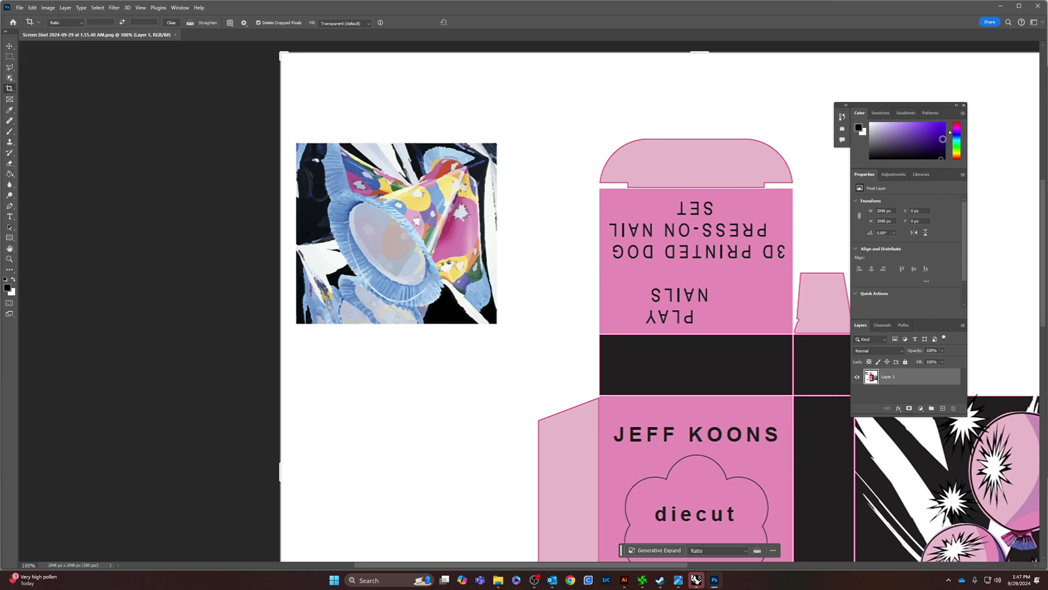
click(1038, 6)
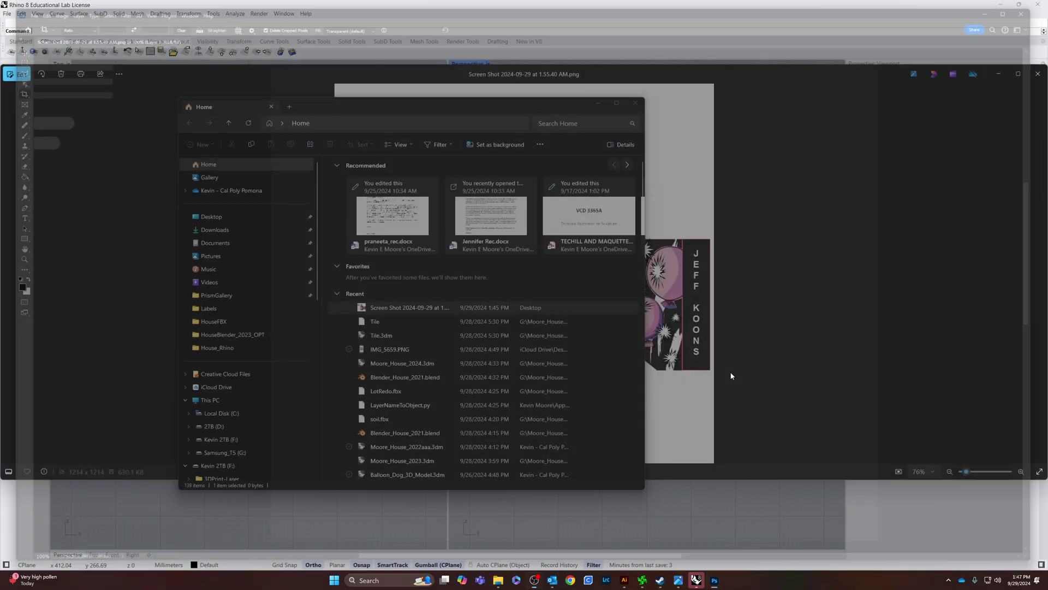
Step: Minimize the photo viewer and maximize Rhino's Perspective view framed on the origin
click(997, 75)
click(601, 104)
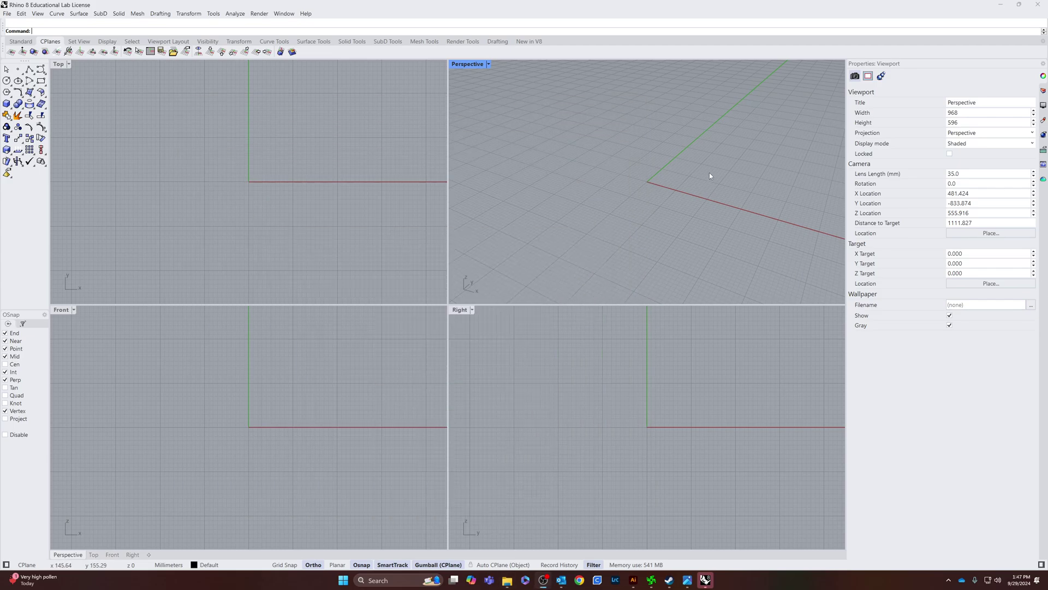
right_drag(335, 146, 219, 229)
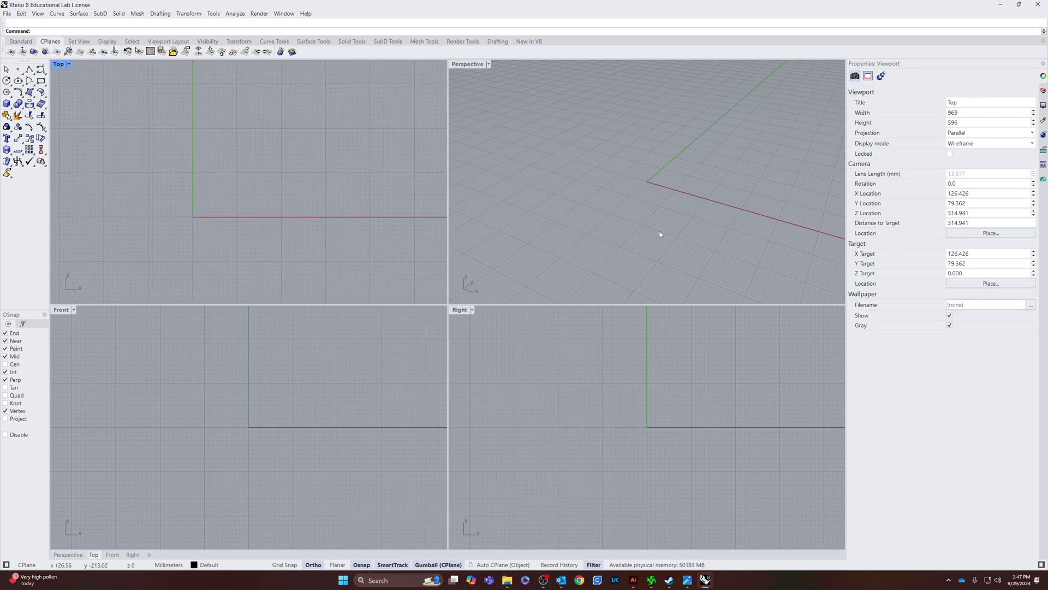
right_drag(679, 229, 600, 213)
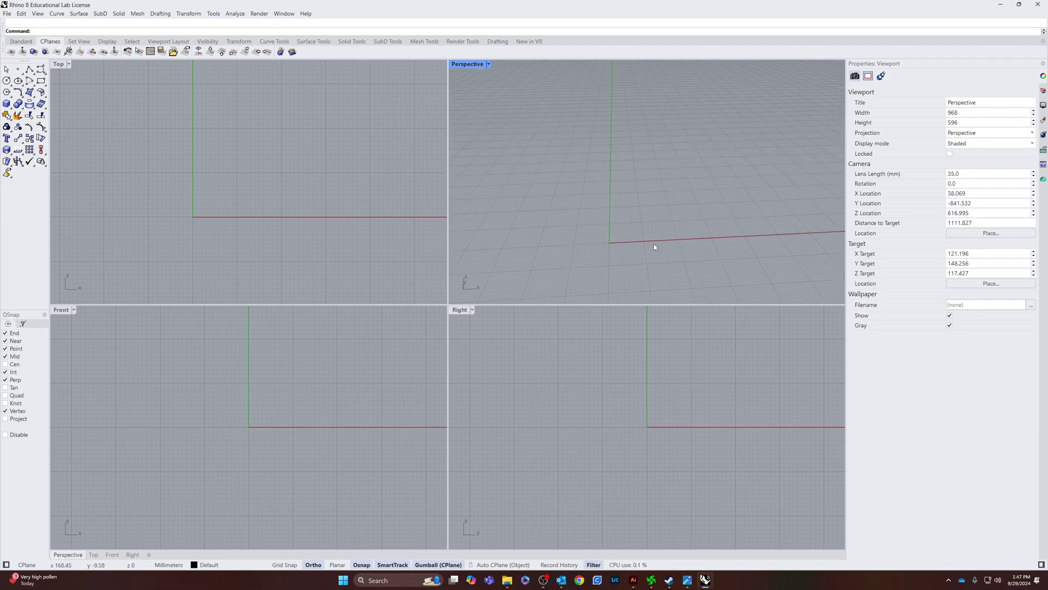
shift+right_drag(630, 251, 534, 228)
right_drag(453, 94, 470, 66)
double_click(470, 64)
shift+right_drag(468, 288, 425, 470)
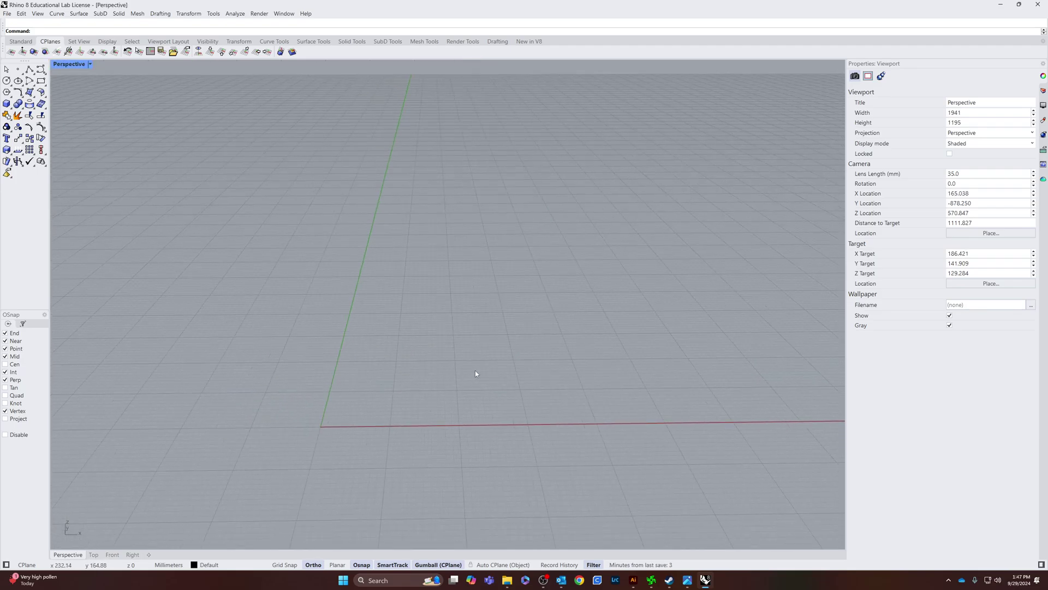
Step: Draw a tall thin box from the origin with the Box command, then orbit around it
text(box)
key(Return)
click(326, 431)
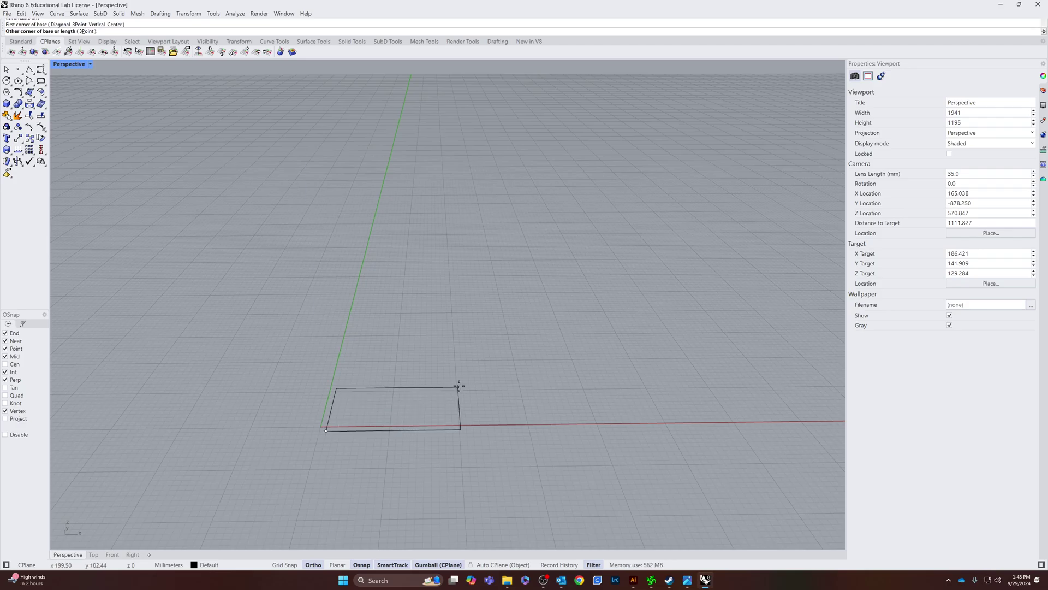
click(468, 411)
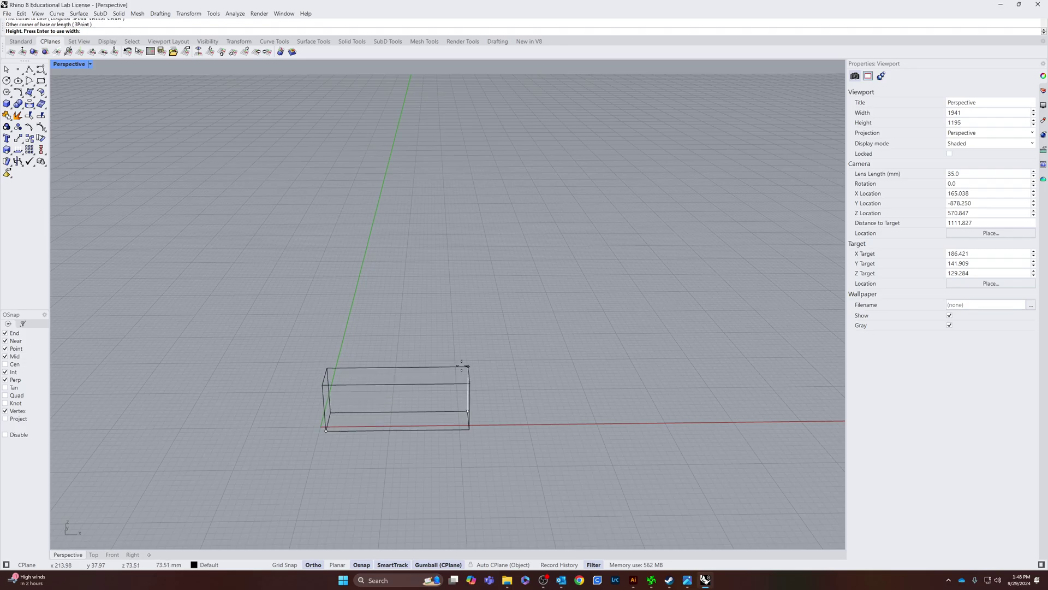
click(467, 281)
right_drag(637, 388, 535, 365)
scroll(472, 358, up, 4)
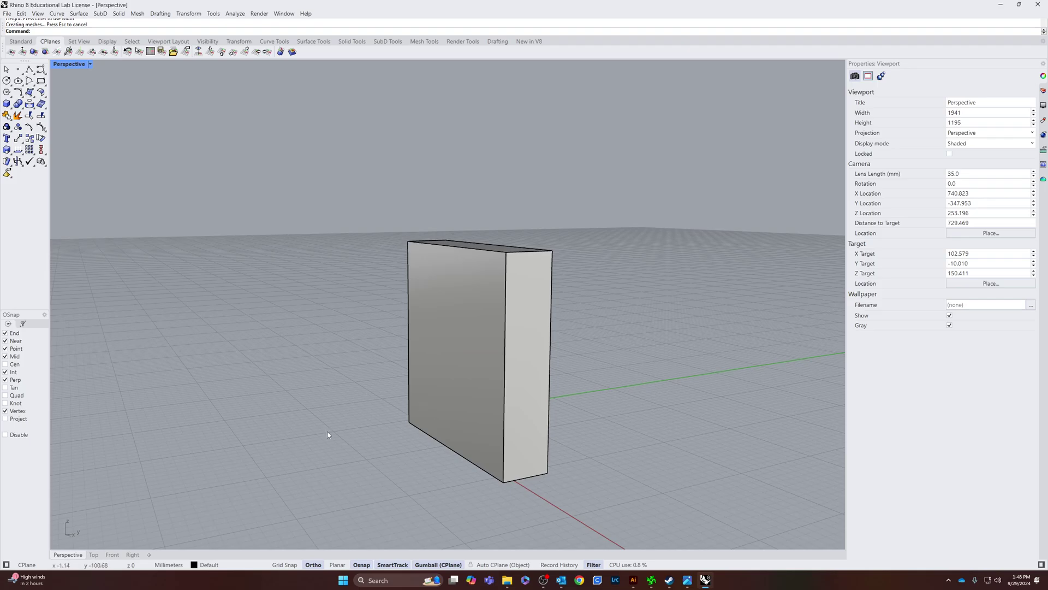
right_drag(316, 434, 408, 332)
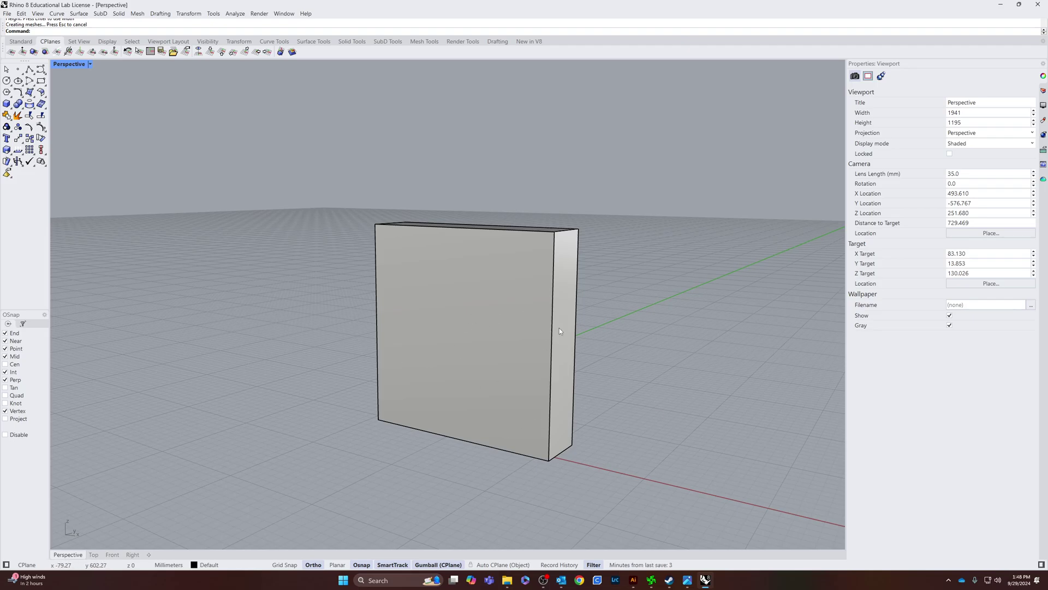
right_drag(565, 339, 641, 391)
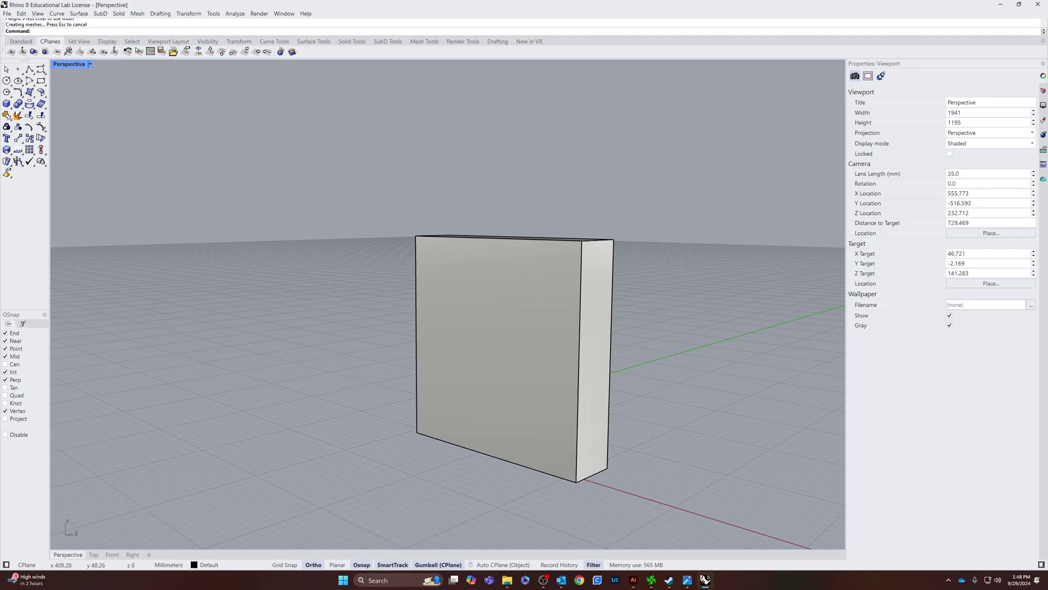
Step: Select the box, view its Texture Mapping properties, and launch the UV Editor
right_drag(708, 406, 622, 327)
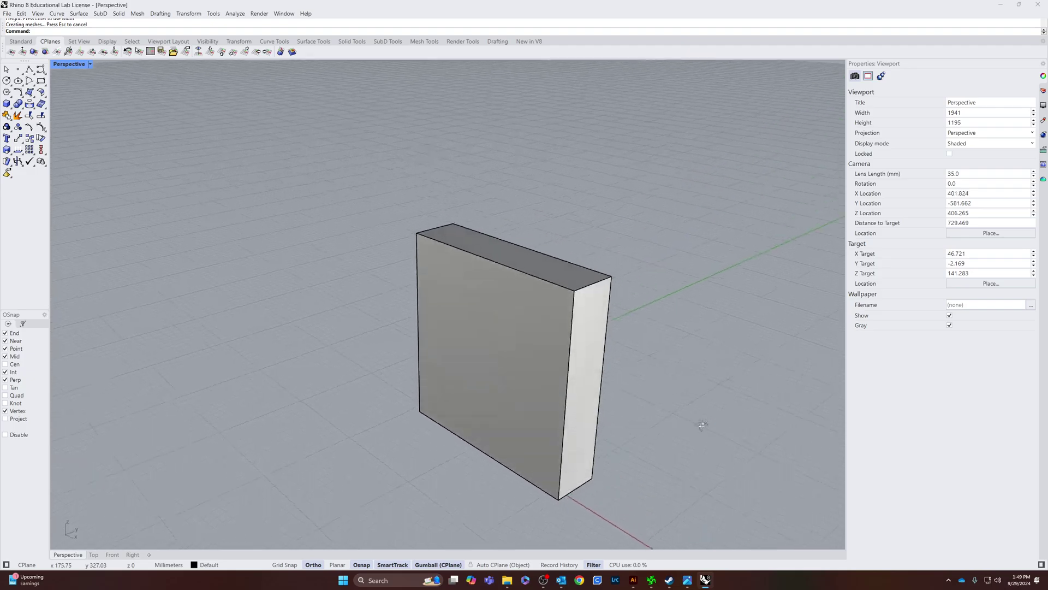
click(605, 327)
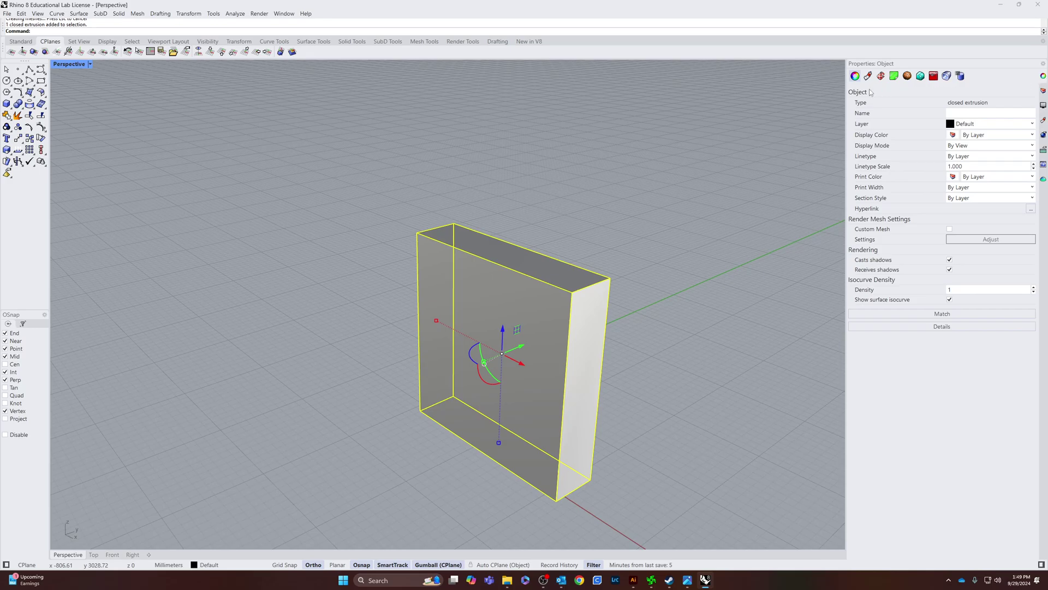
click(881, 76)
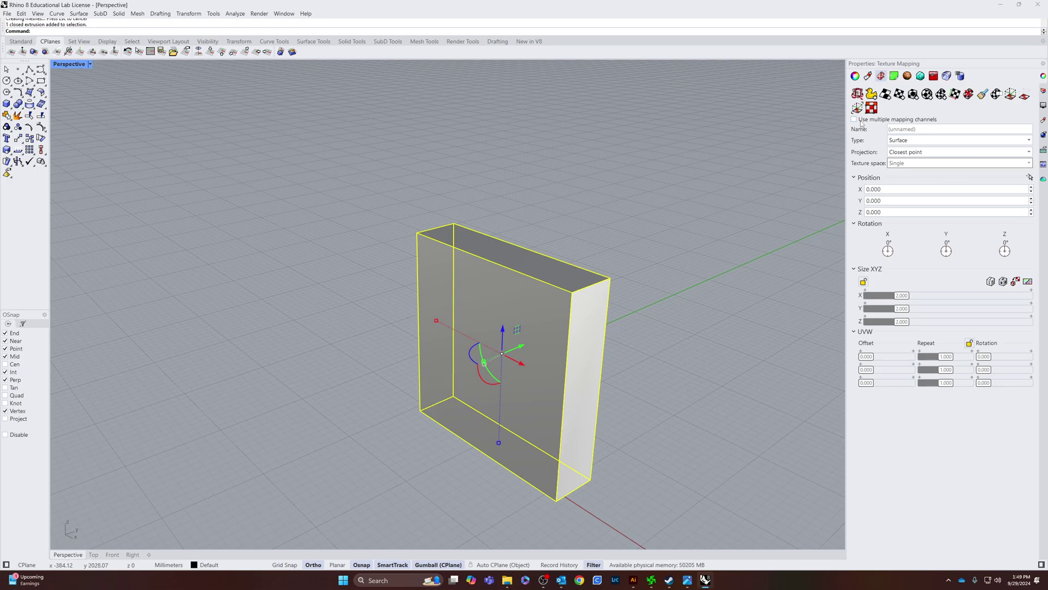
click(871, 107)
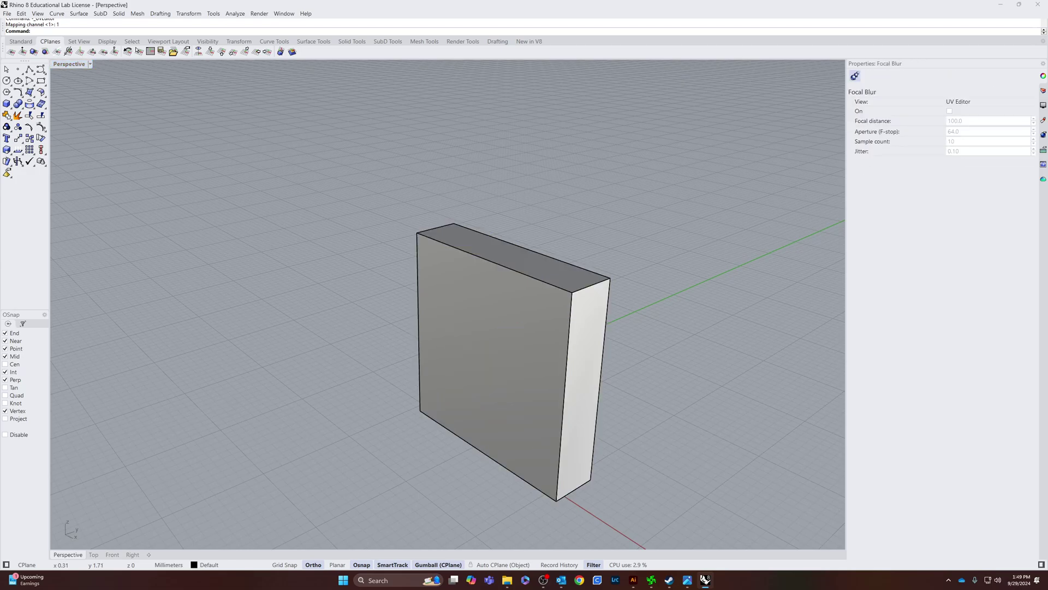
Step: Move the UV Editor aside and inspect the box's UV mesh from several angles
drag(770, 52, 157, 25)
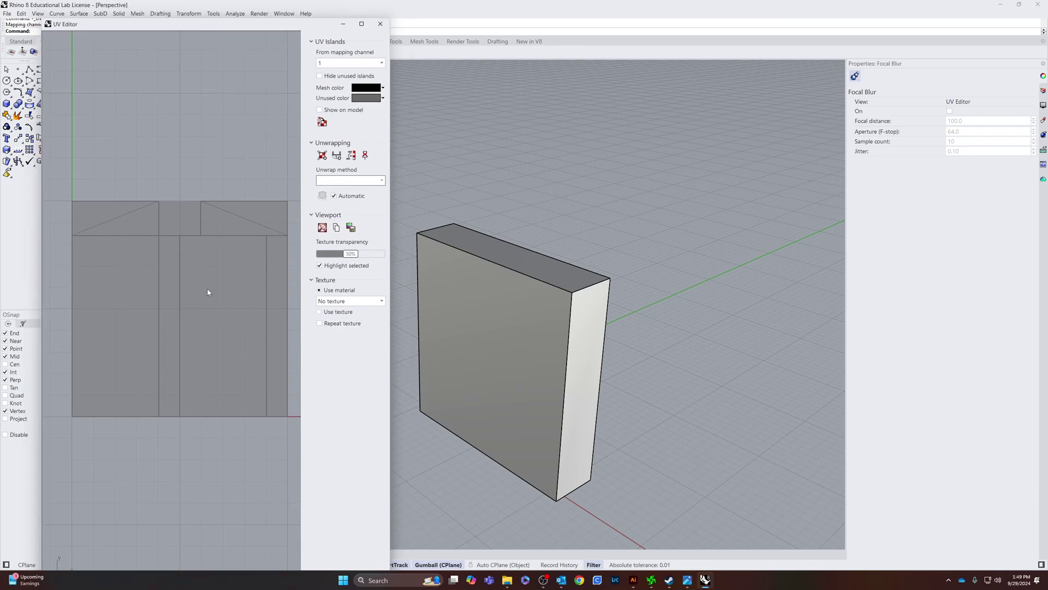
click(503, 354)
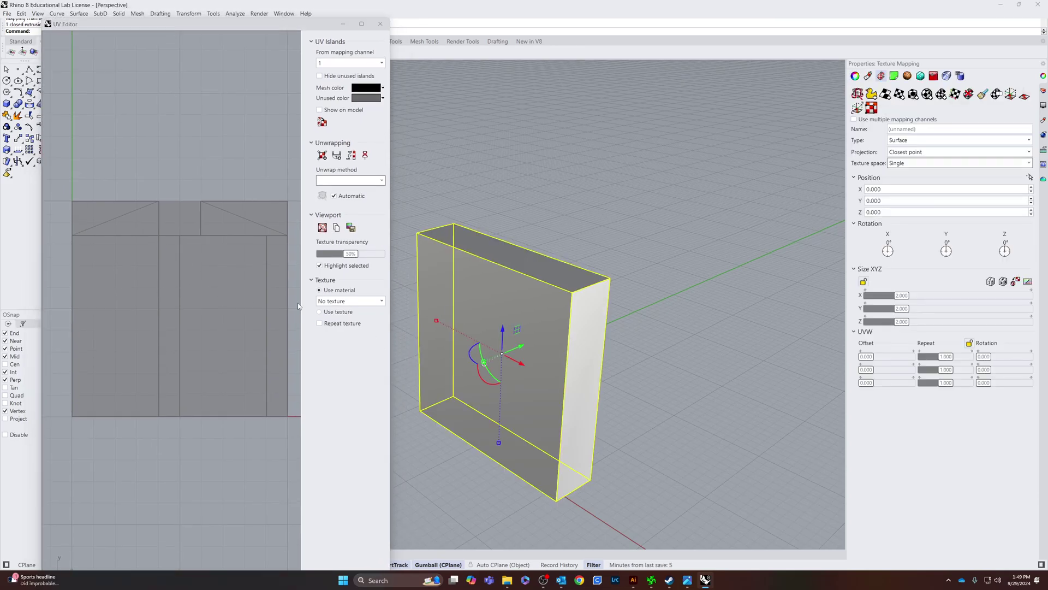
key(Escape)
click(206, 243)
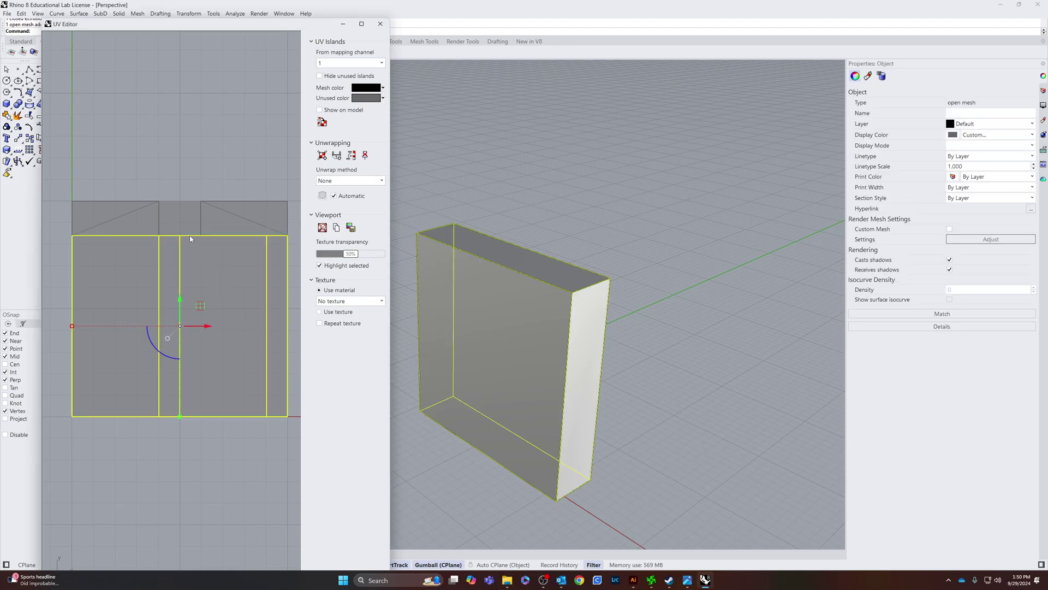
right_drag(509, 327, 682, 370)
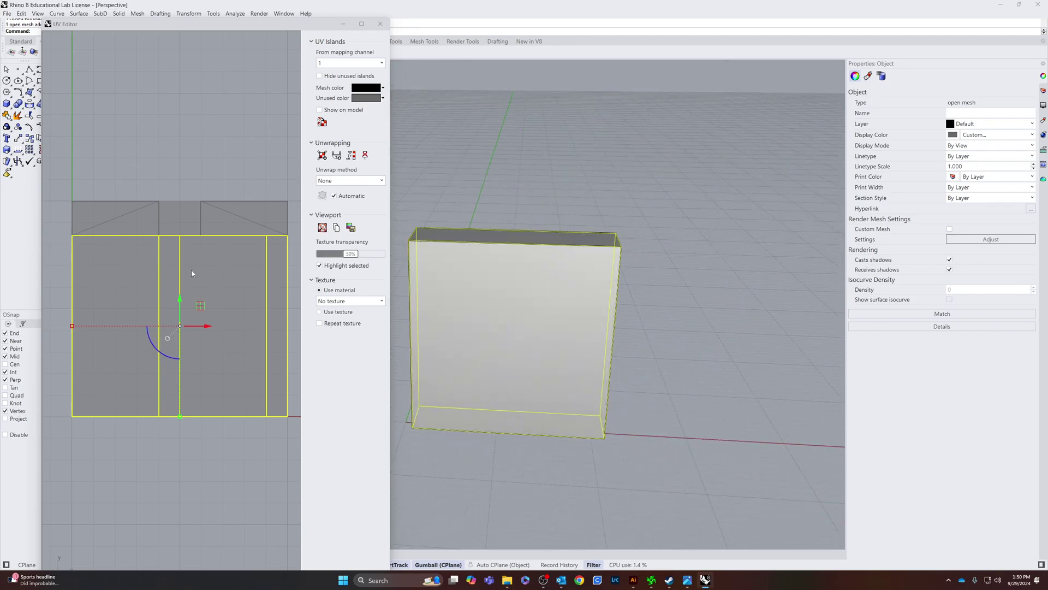
right_drag(234, 283, 225, 301)
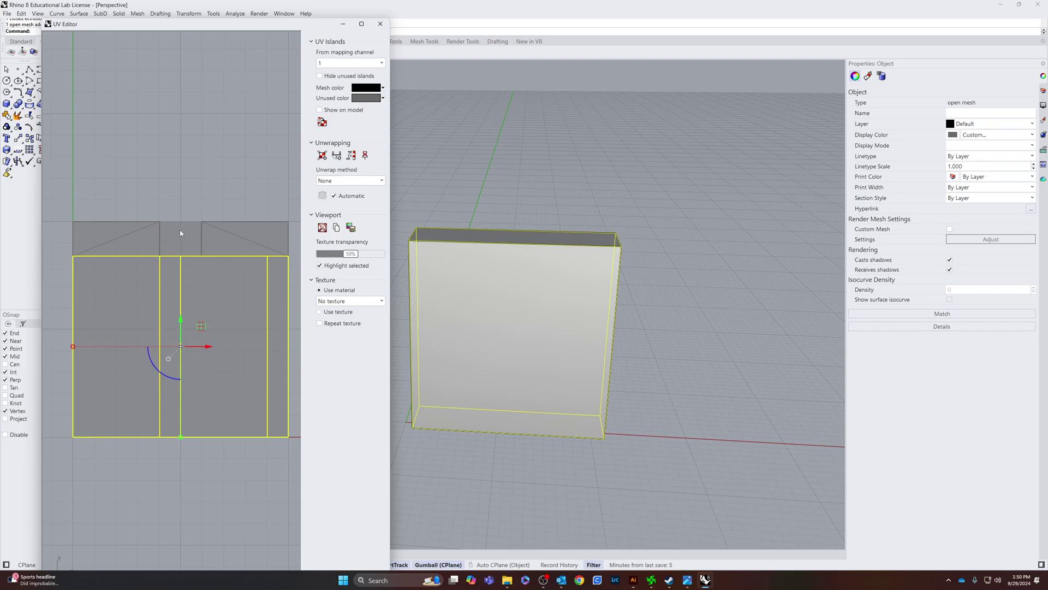
click(755, 339)
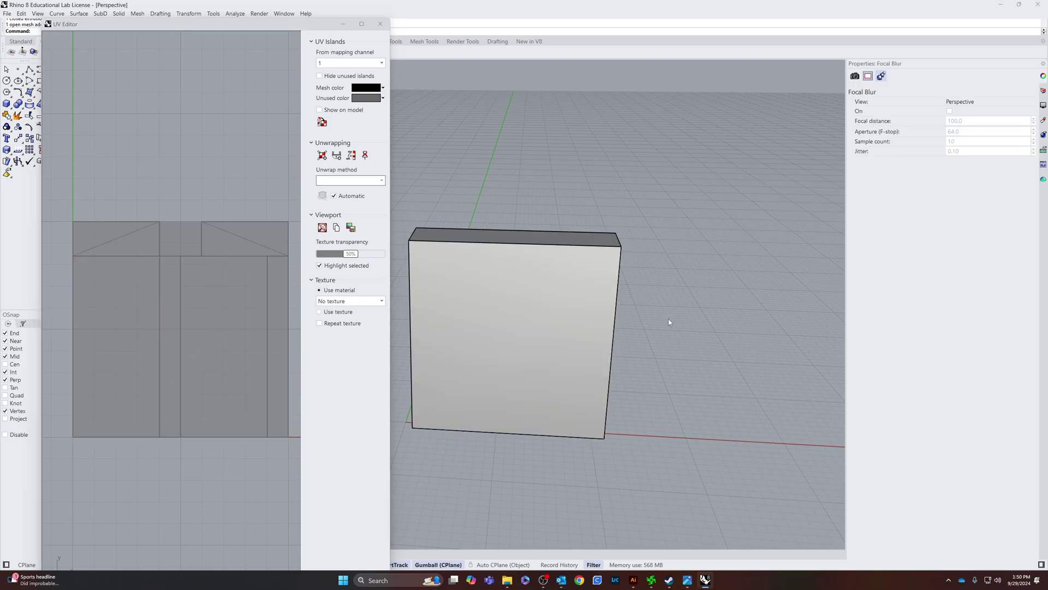
key(ctrl+a)
key(Escape)
key(ctrl+a)
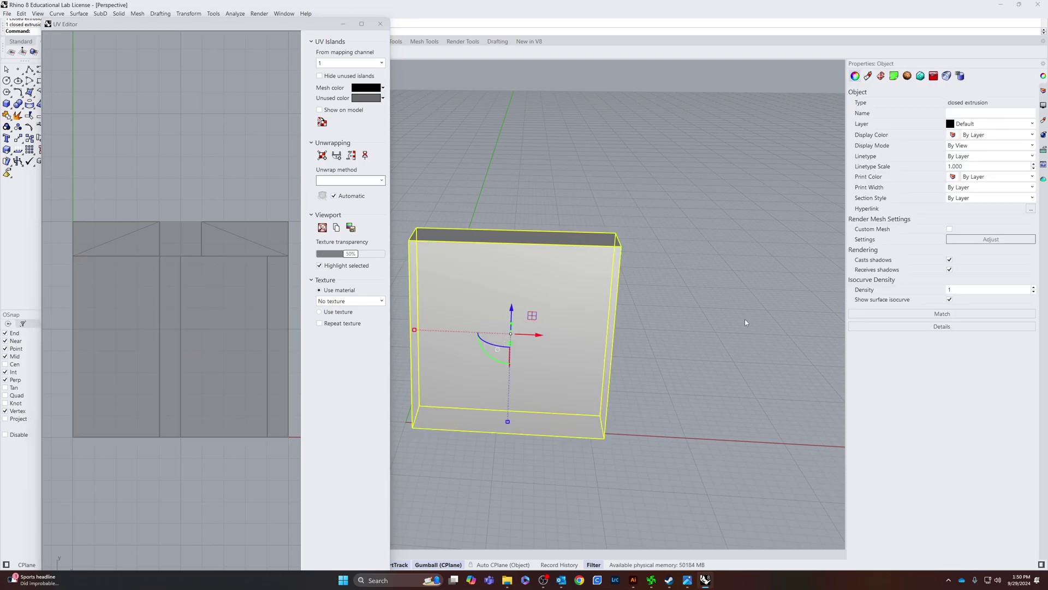
click(763, 211)
right_drag(763, 212, 751, 260)
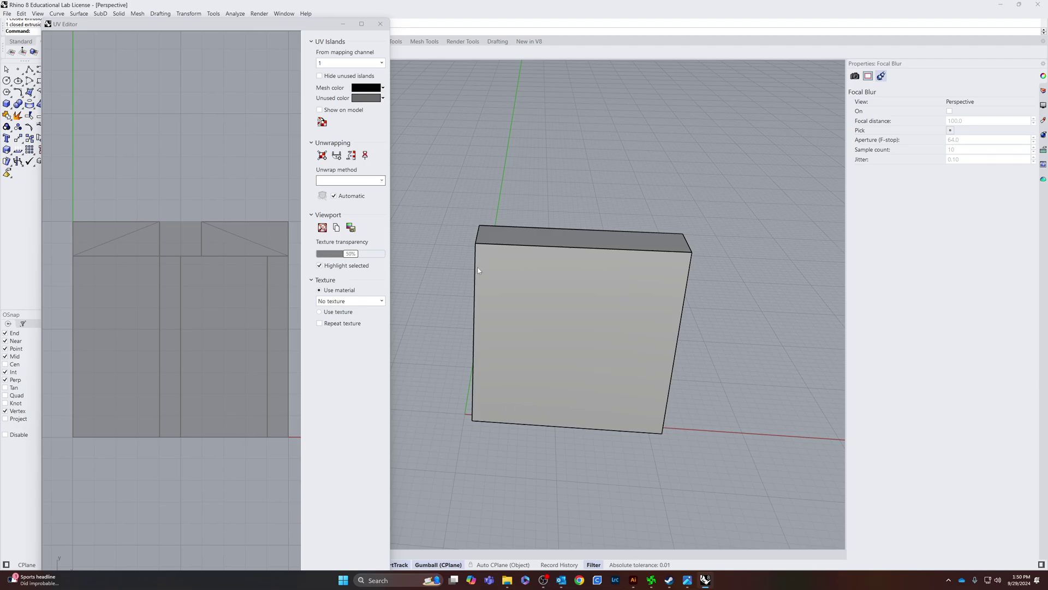
Step: Select the box, start Unwrap from Texture Mapping, and minimize the UV Editor
click(625, 256)
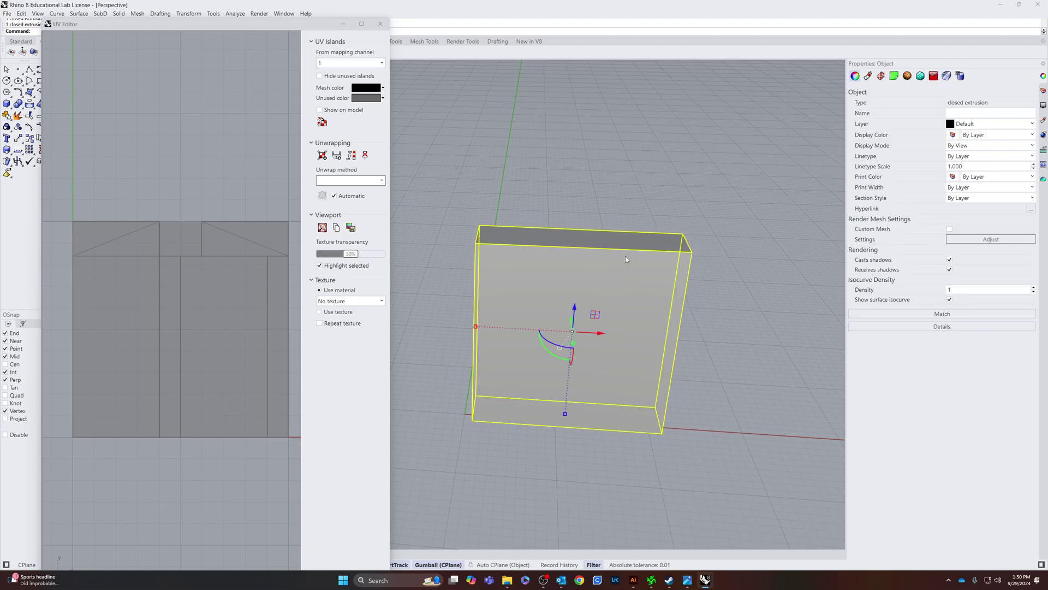
click(881, 76)
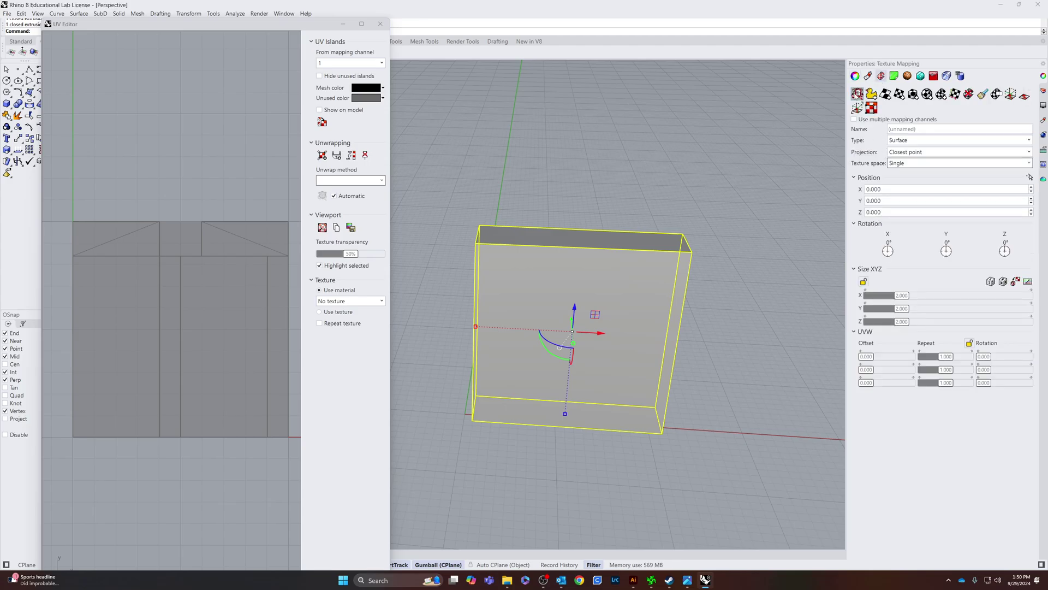
click(858, 94)
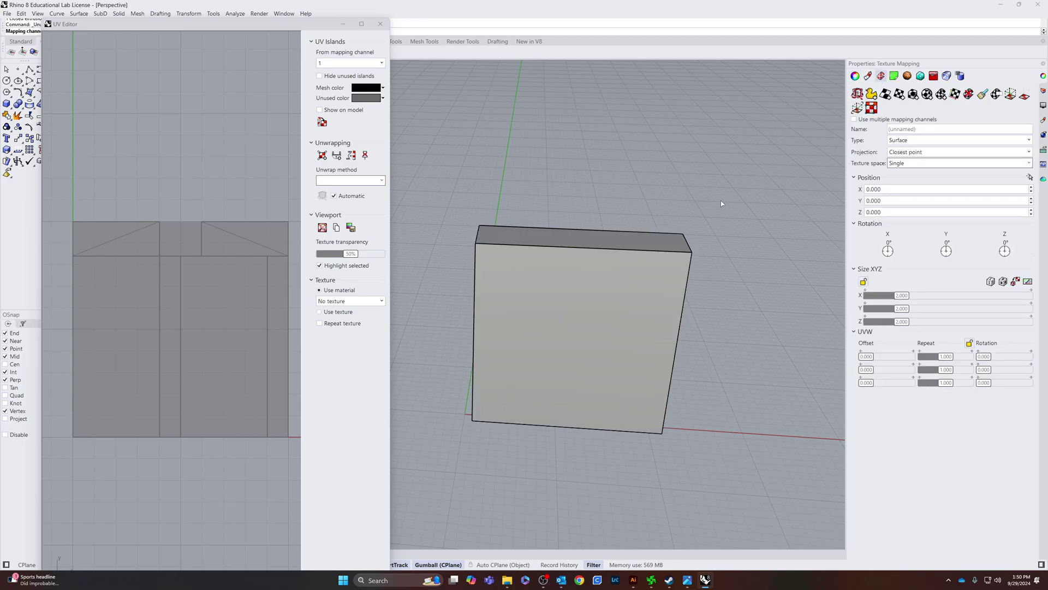
click(346, 25)
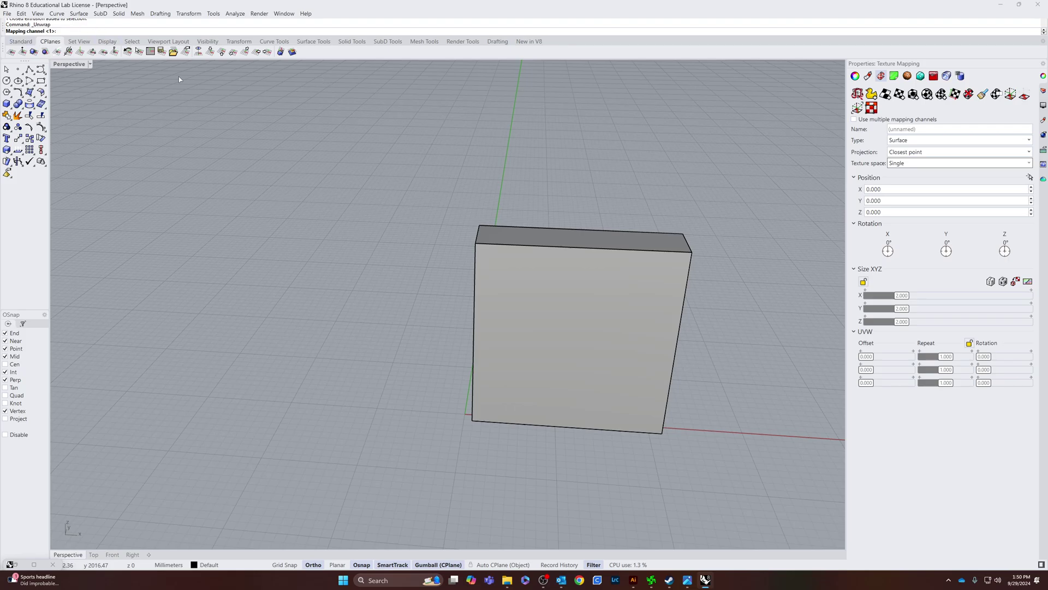
Step: Accept mapping channel 1 and mark the four front-face edges as seams
right_click(152, 102)
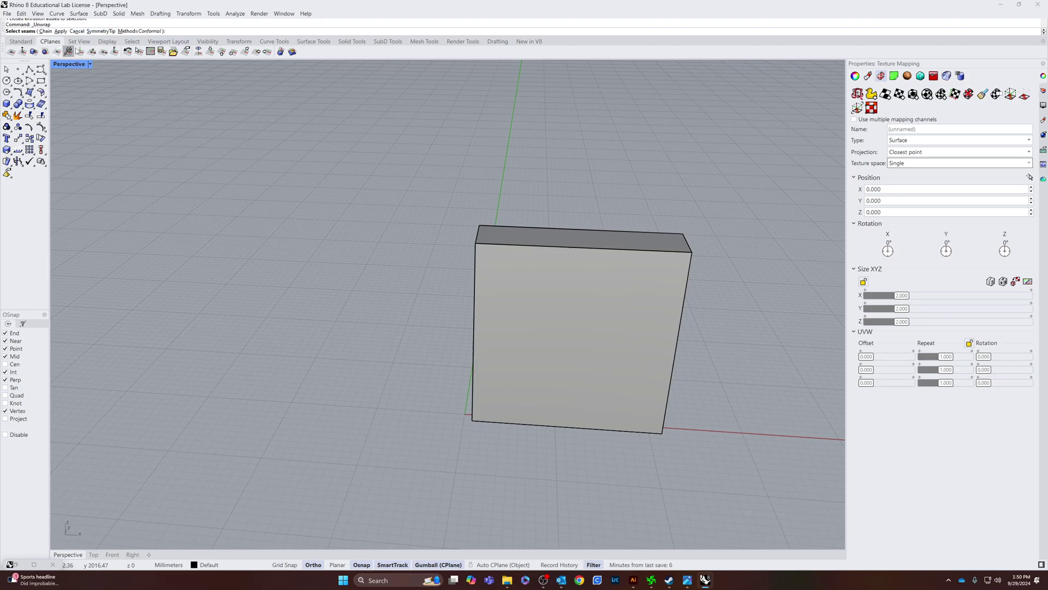
right_drag(510, 276, 480, 298)
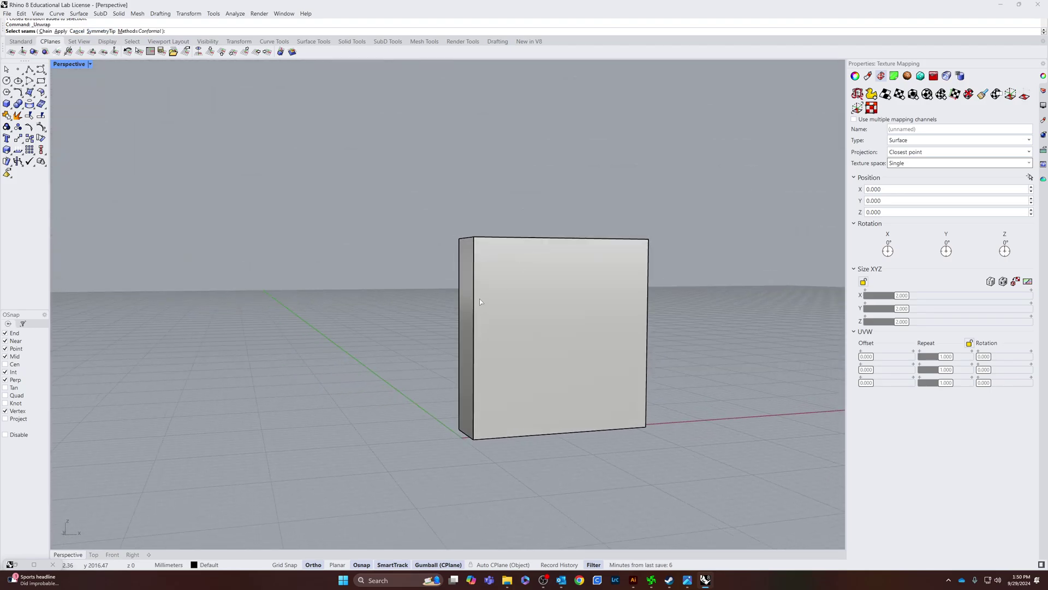
click(475, 310)
click(508, 240)
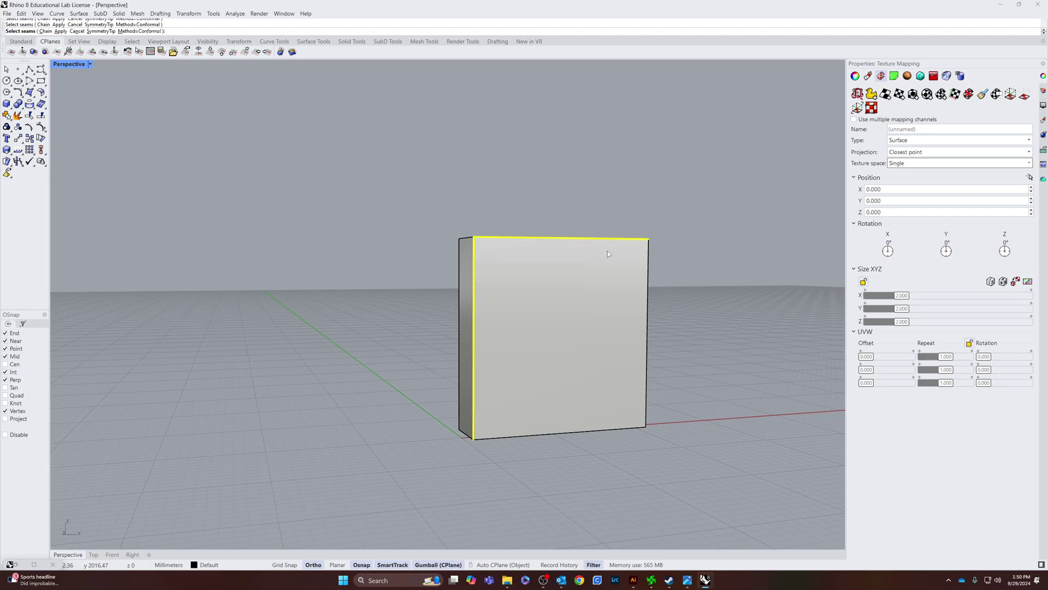
click(648, 279)
click(578, 438)
Step: Mark the short and long top edges as seams and unwrap the UVs
right_drag(579, 436, 484, 449)
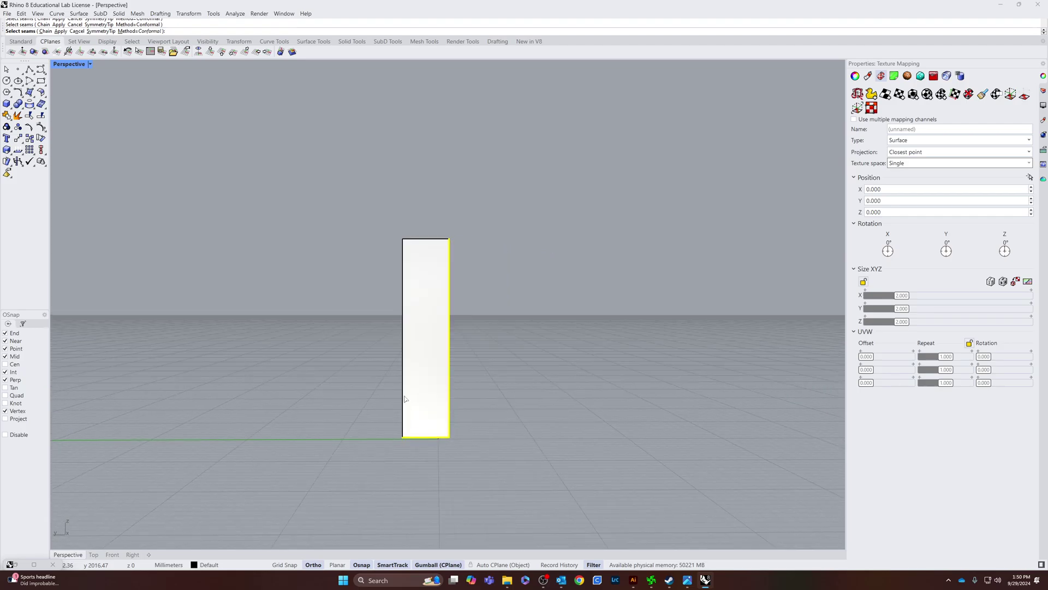
right_drag(404, 399, 403, 326)
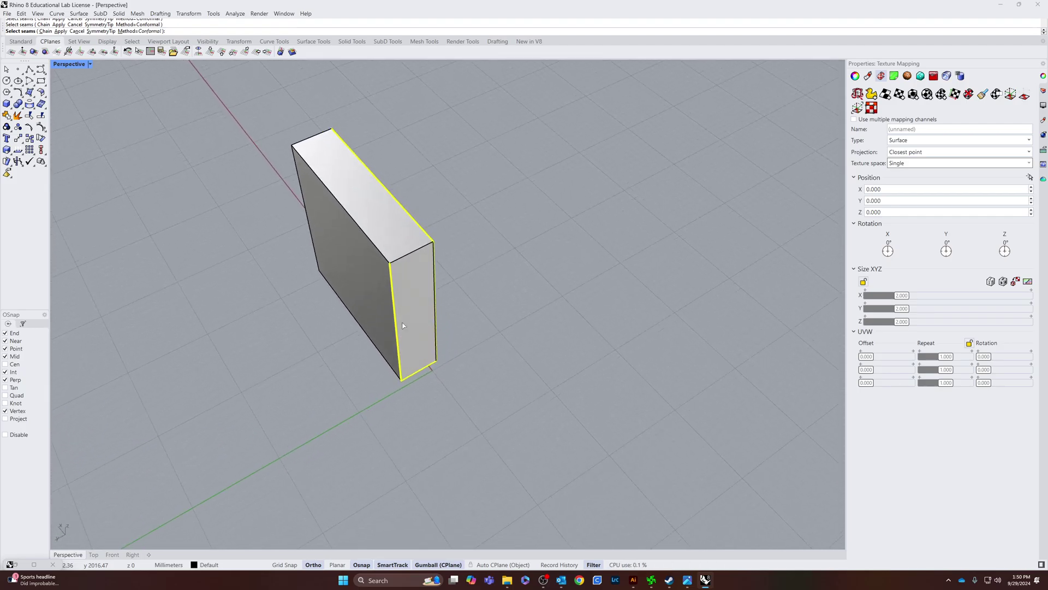
click(412, 255)
click(375, 248)
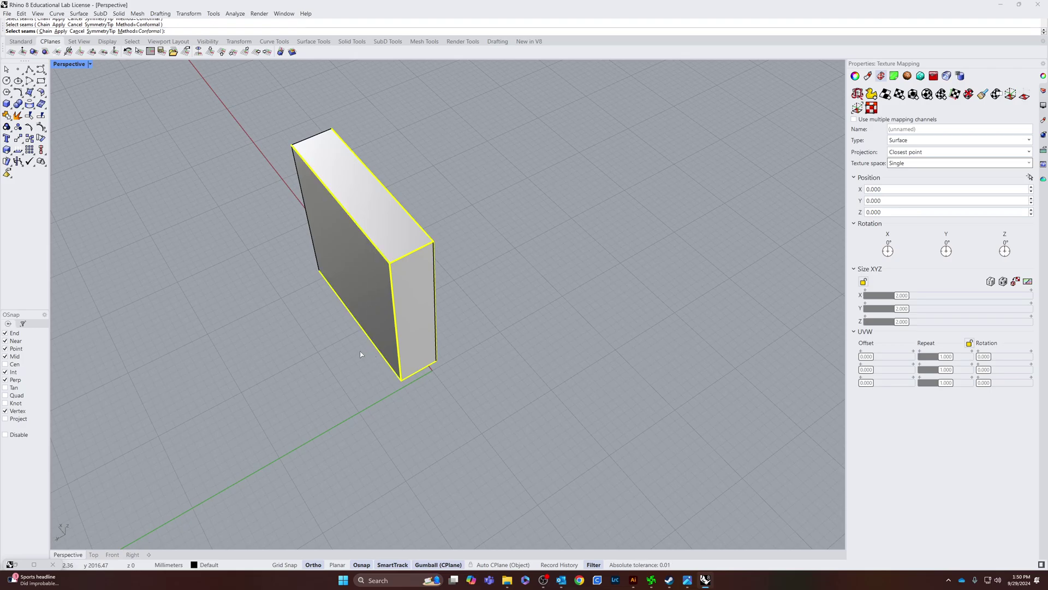
right_drag(353, 351, 403, 449)
key(Return)
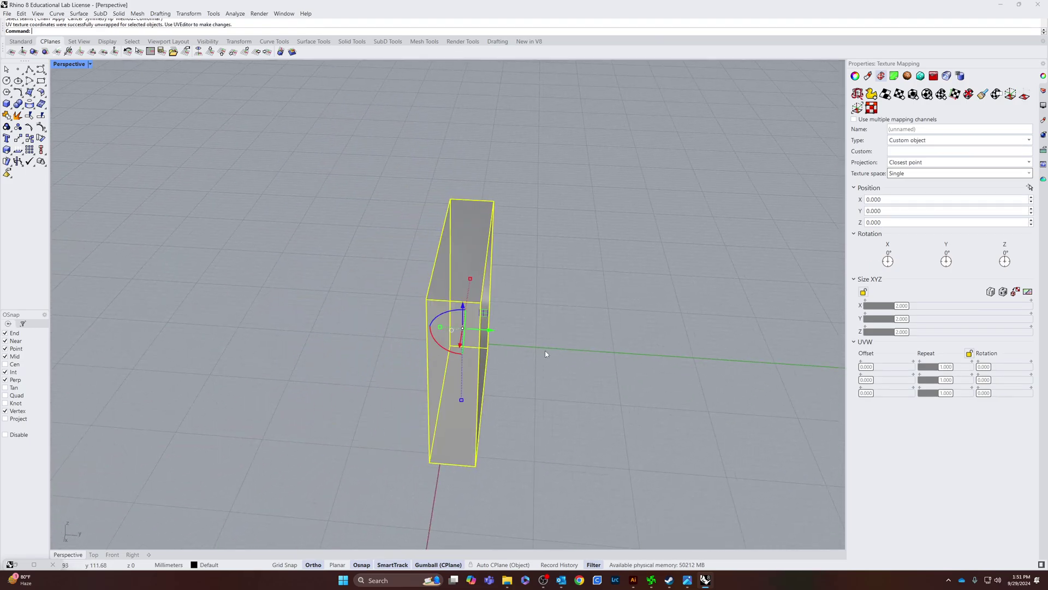
Step: Drag the Play Nails screenshot from File Explorer onto the box as its texture, then deselect
mouse_move(705, 582)
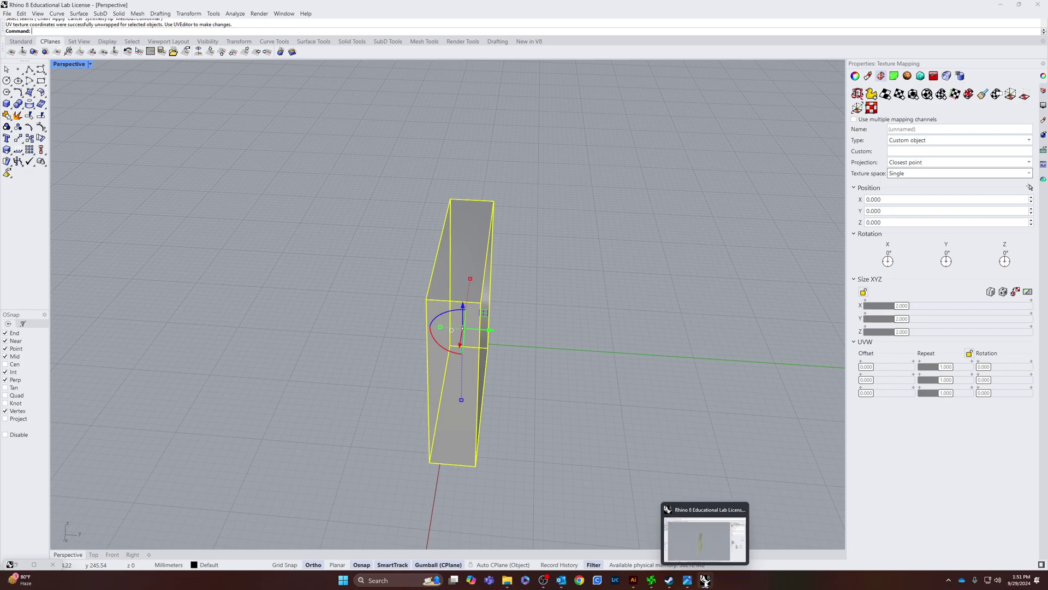
click(705, 582)
click(705, 582)
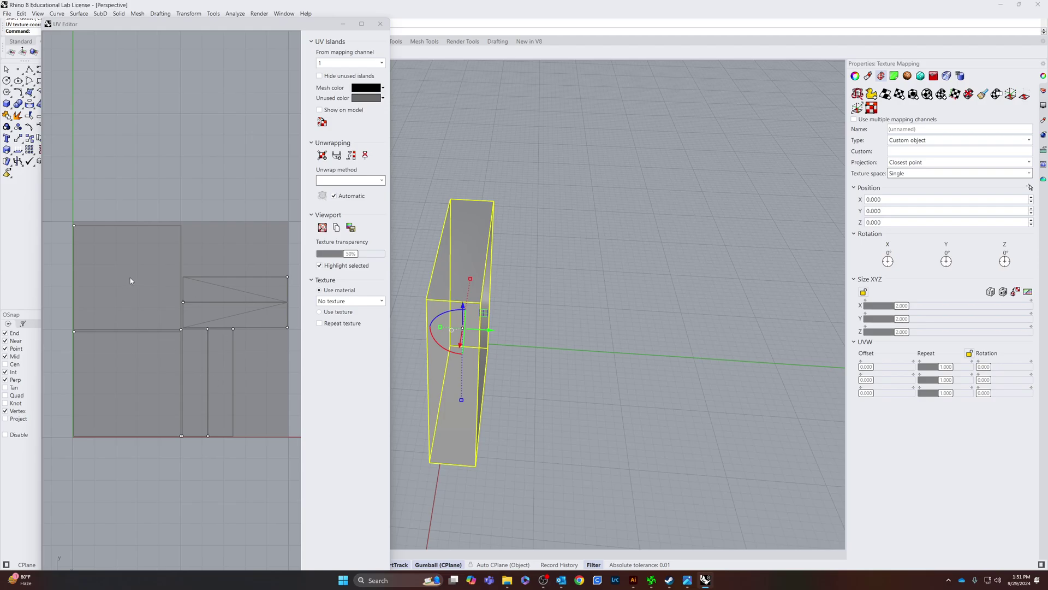
click(507, 580)
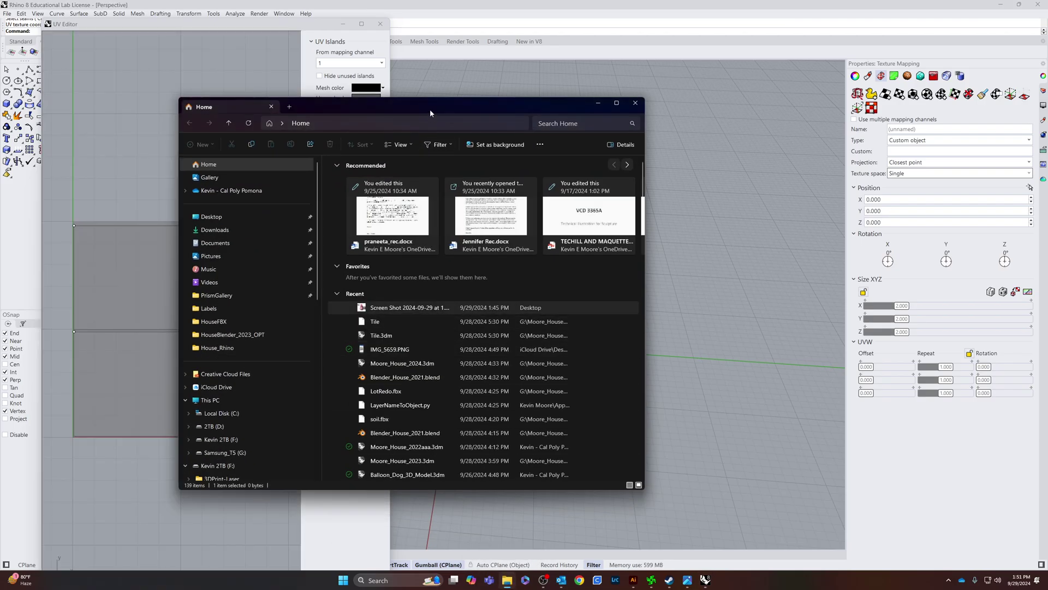
drag(432, 112, 829, 187)
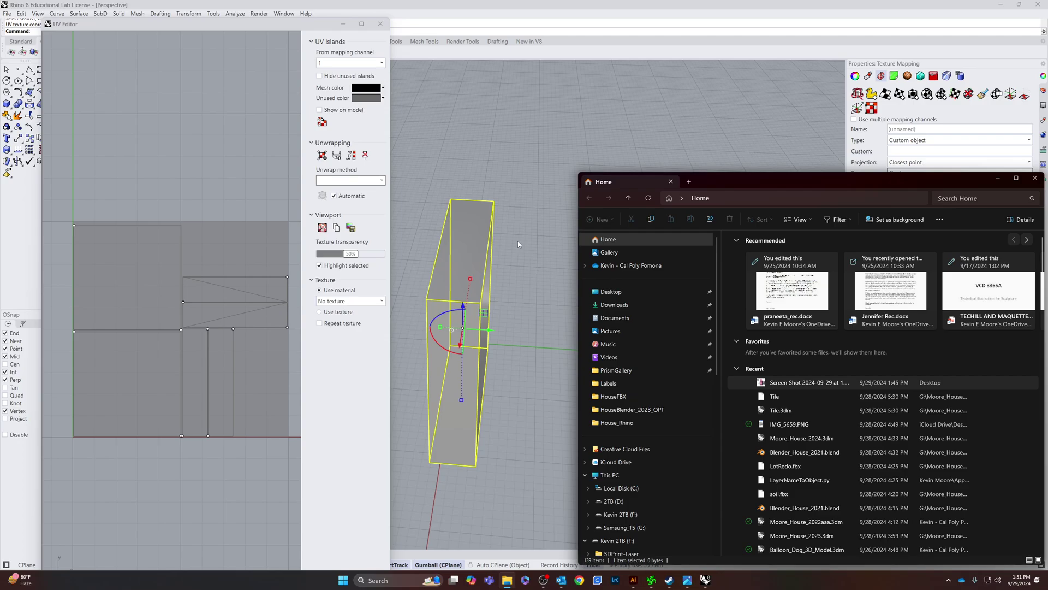
drag(762, 385, 468, 261)
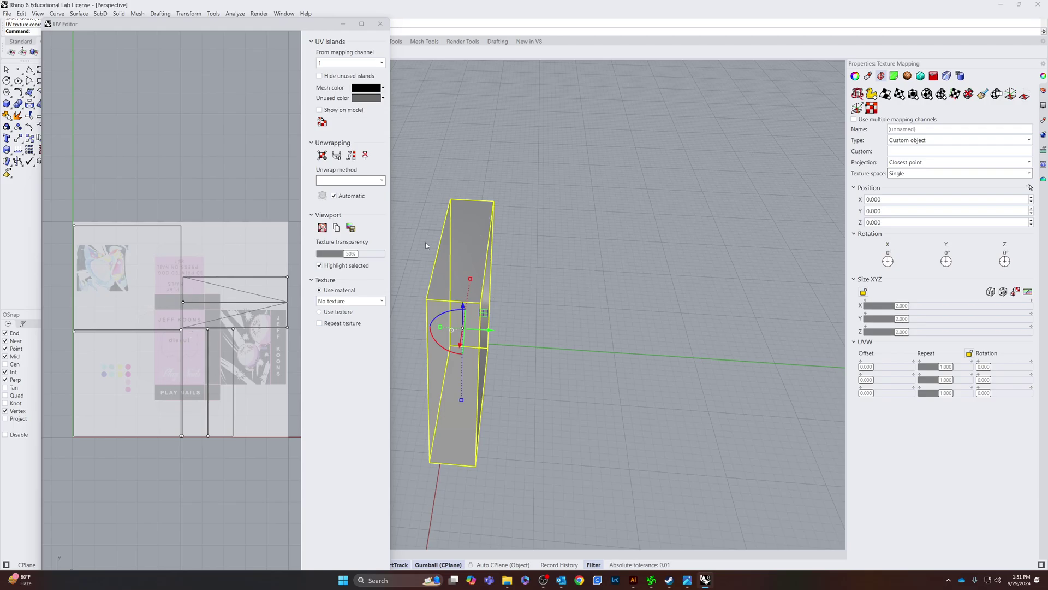
click(404, 230)
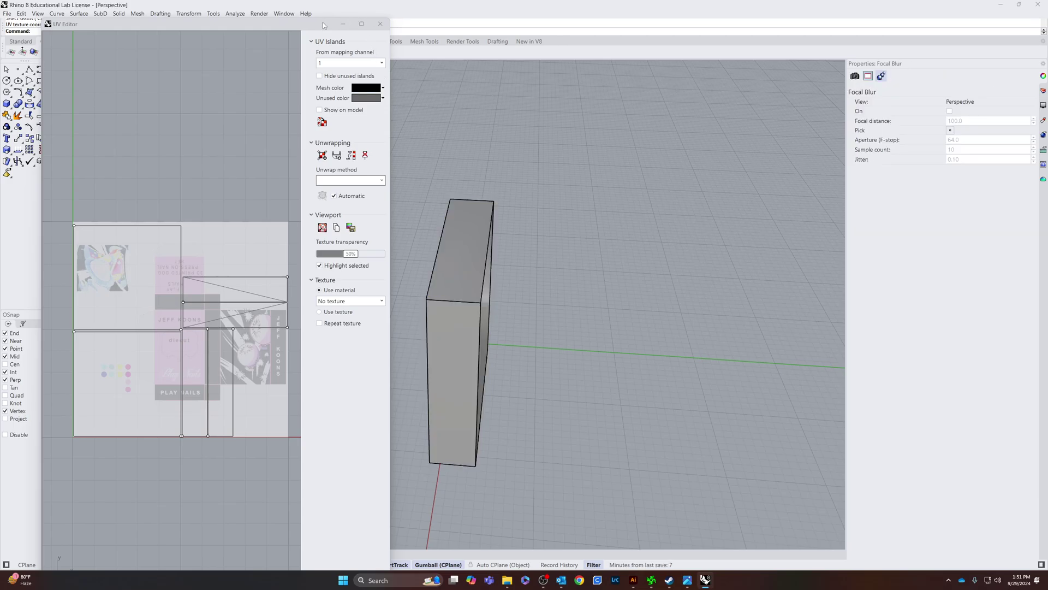
Step: Snap the UV Editor to the left and shrink it to reveal the 3D view
drag(322, 22, 2, 90)
drag(521, 105, 254, 108)
click(390, 128)
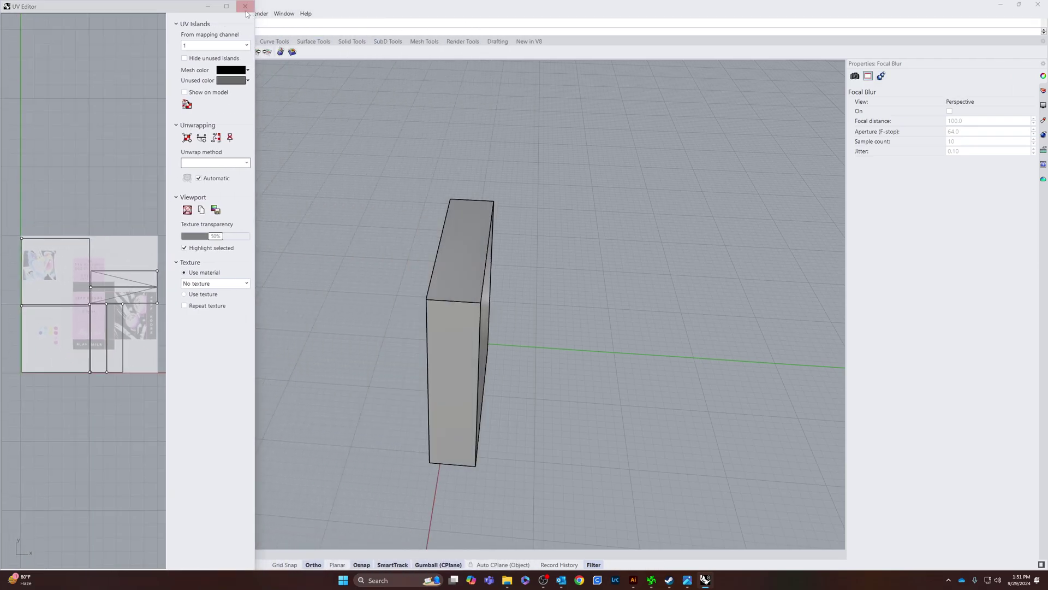
click(176, 3)
drag(175, 3, 224, 259)
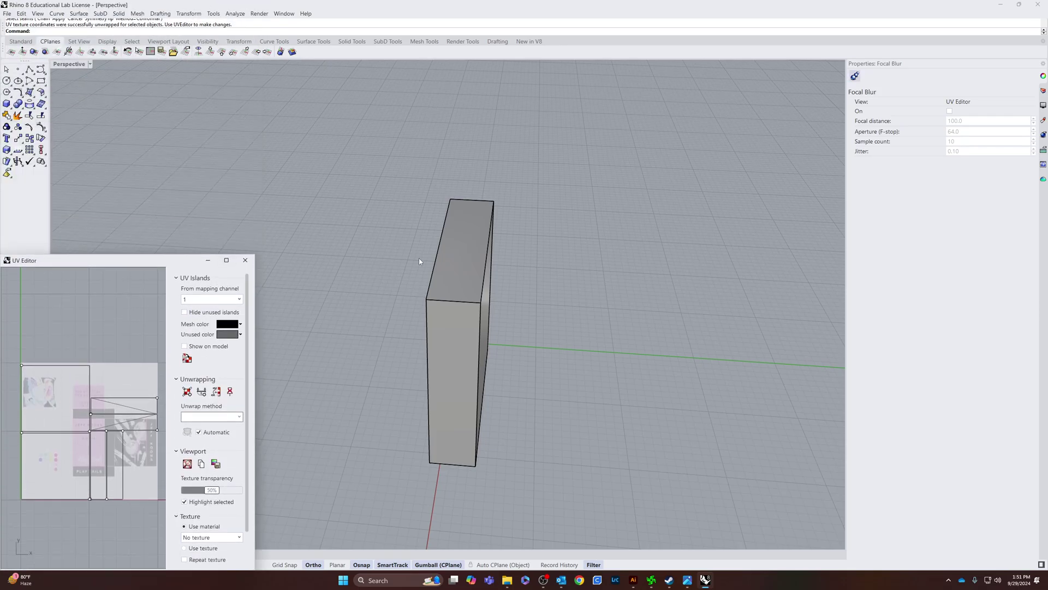
Step: Switch the Perspective view to Rendered display and orbit to the box's front
right_drag(442, 269, 412, 285)
click(90, 64)
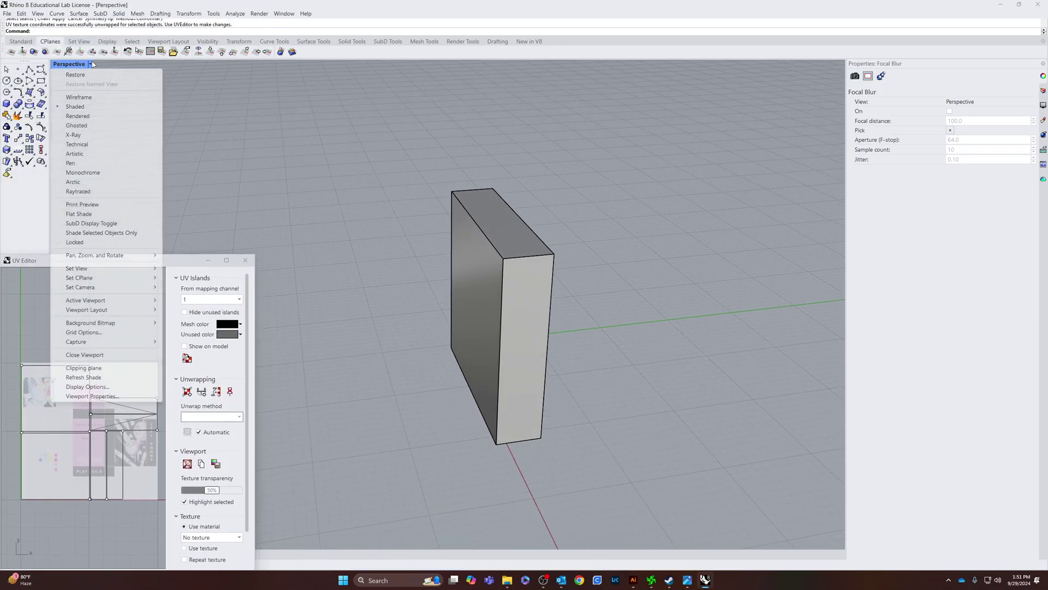
click(85, 117)
right_drag(374, 283, 518, 300)
Step: Enlarge the UV Editor, then shrink the top-left island and move it onto the sunglasses artwork
double_click(164, 260)
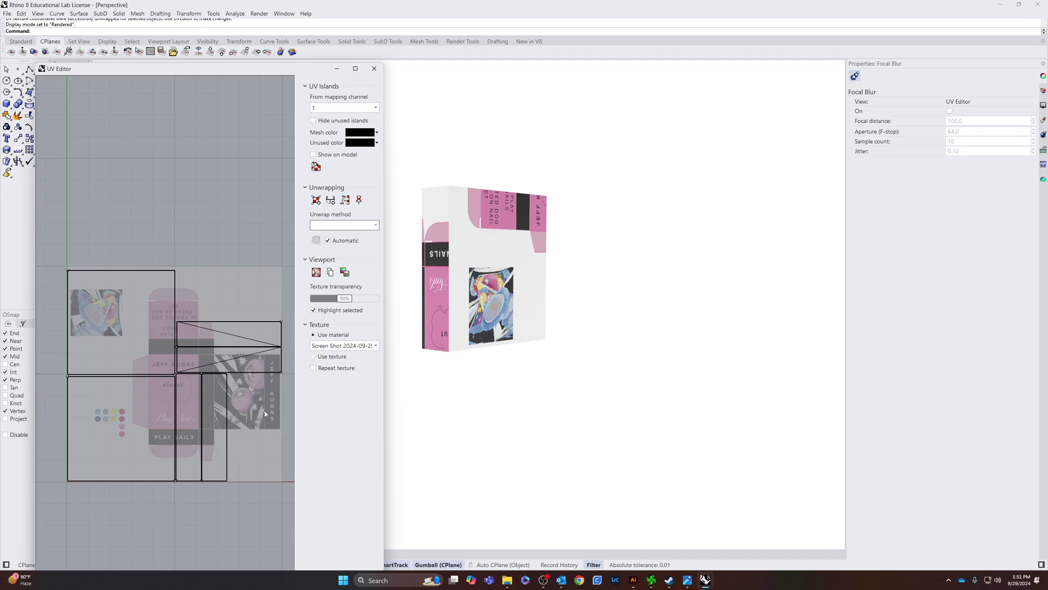
click(137, 355)
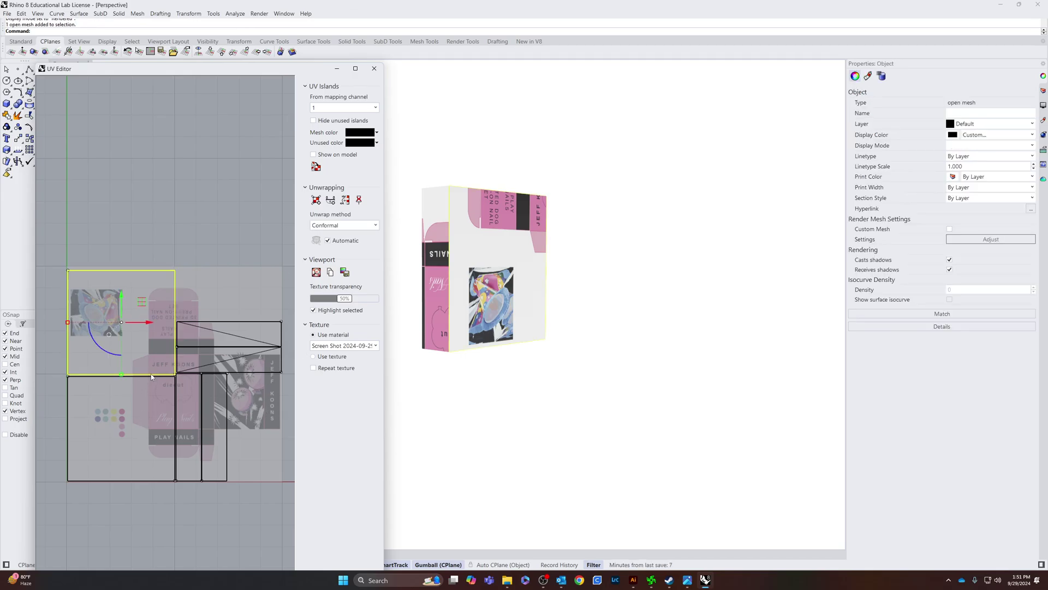
drag(68, 323, 267, 335)
drag(244, 297, 252, 365)
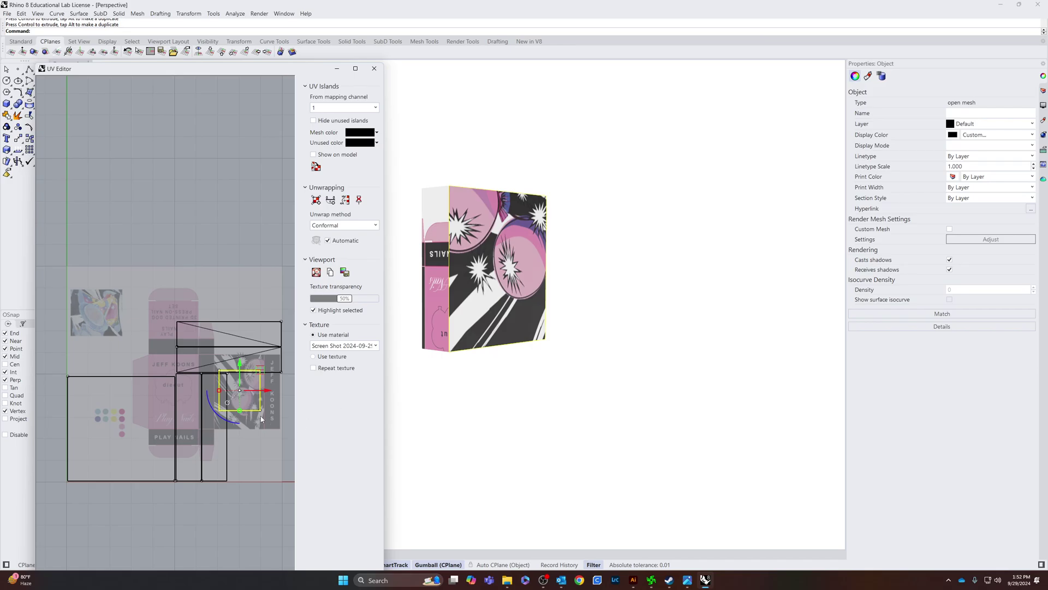
Step: Fine-tune the island's size and edges over the dark sunglasses panel, checking the box front
drag(219, 390, 203, 397)
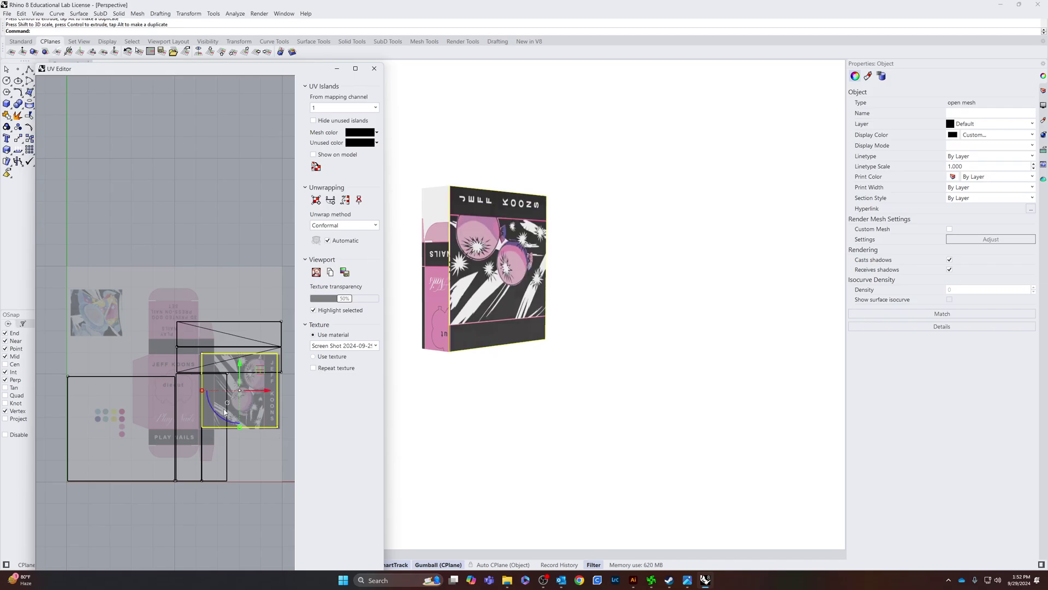
drag(203, 392, 200, 391)
drag(241, 428, 244, 429)
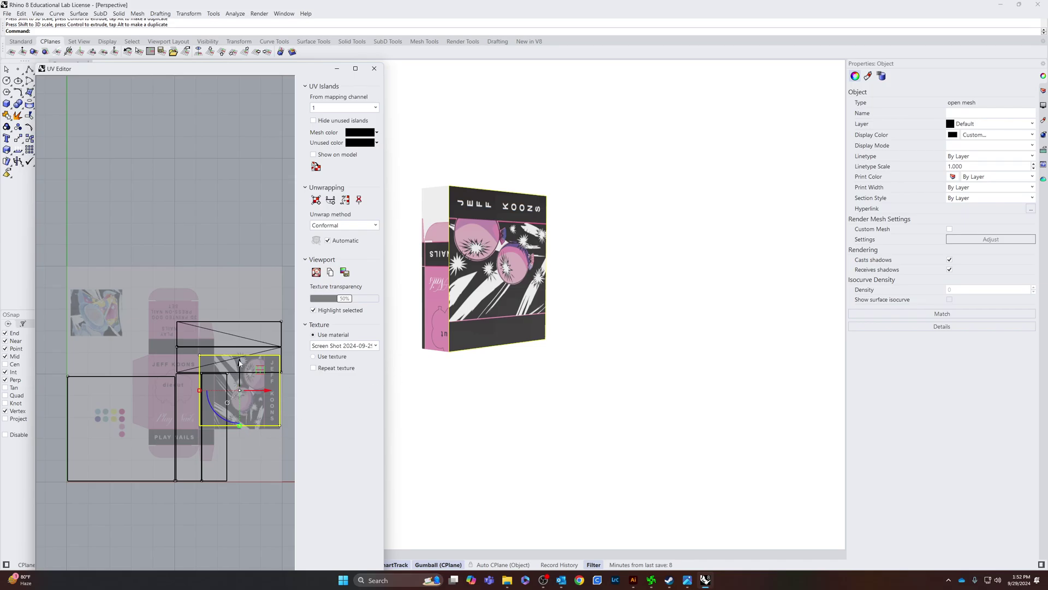
drag(241, 362, 242, 367)
drag(242, 429, 241, 429)
right_drag(439, 388, 467, 386)
mouse_move(559, 306)
right_down()
mouse_move(674, 330)
mouse_move(557, 305)
right_up()
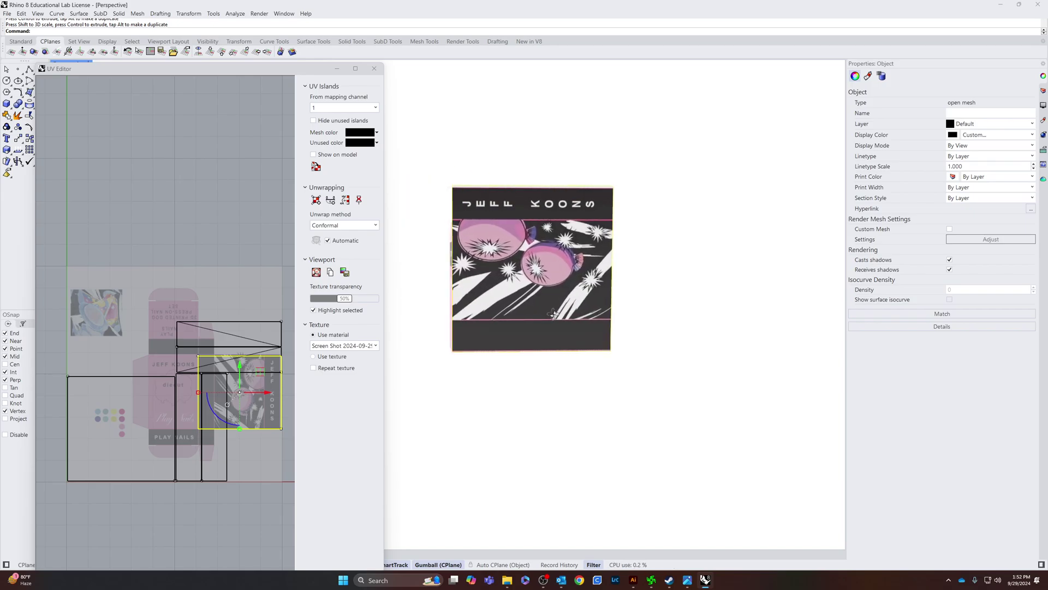
Step: Try rotating the front UV island 45°, then undo it
click(223, 419)
text(45)
key(Return)
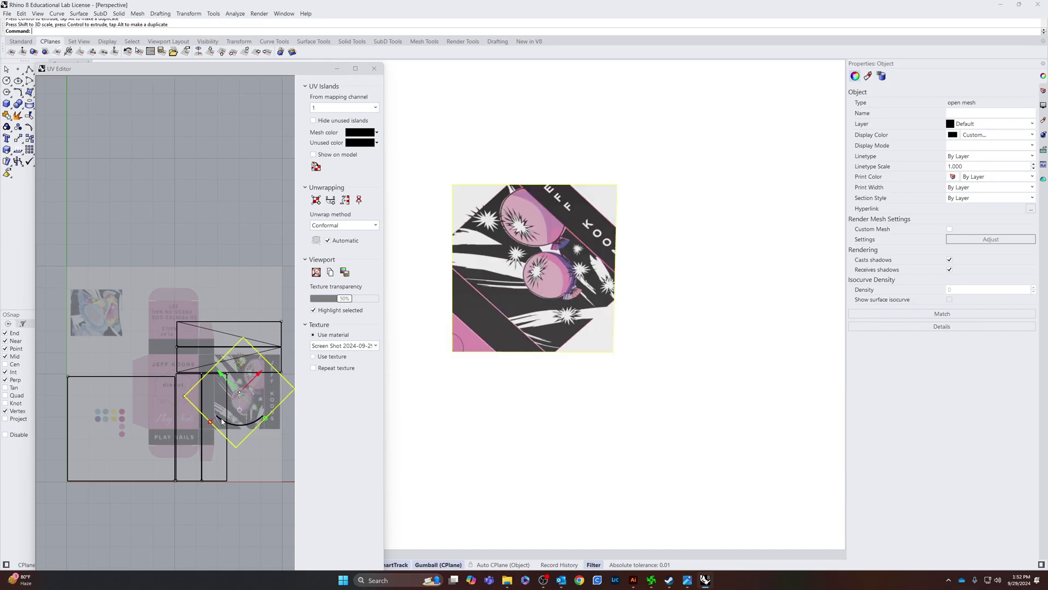
click(247, 418)
key(ctrl+z)
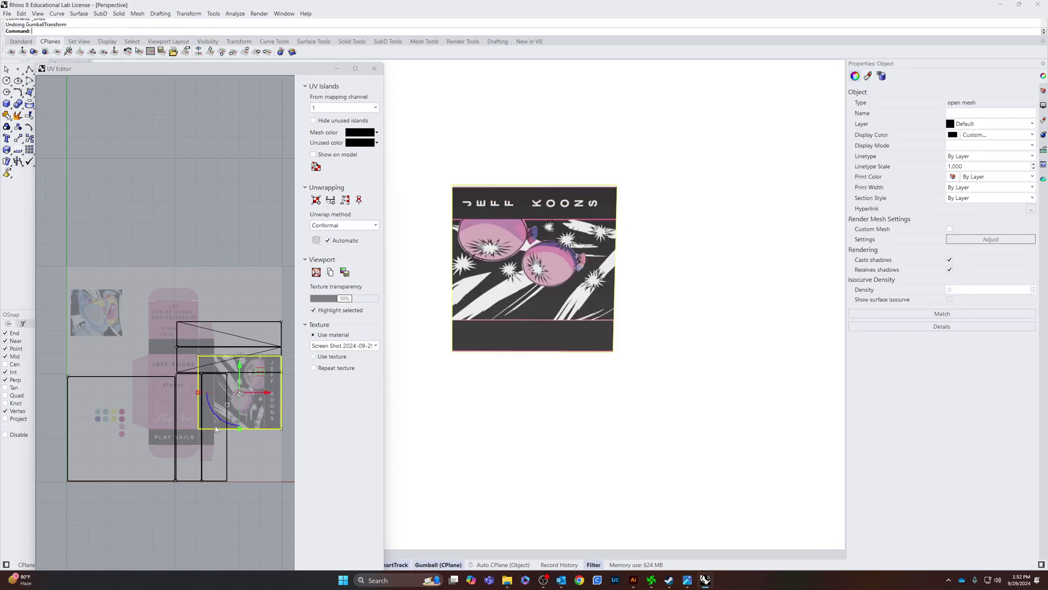
Step: Rotate the front island 90° twice so JEFF KOONS runs down the right edge
click(216, 415)
text(90)
key(Return)
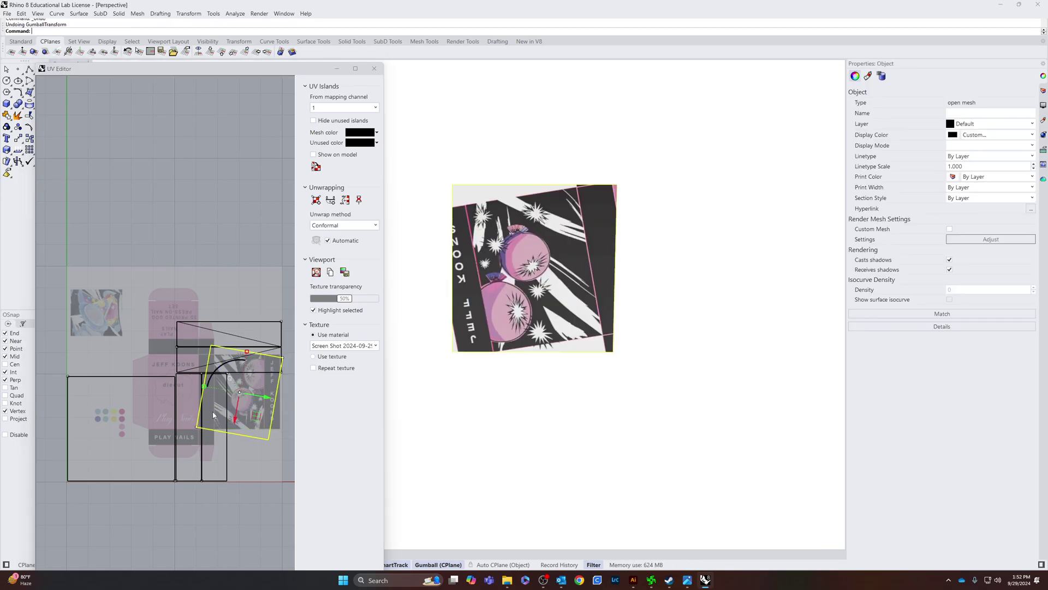
drag(205, 384, 200, 394)
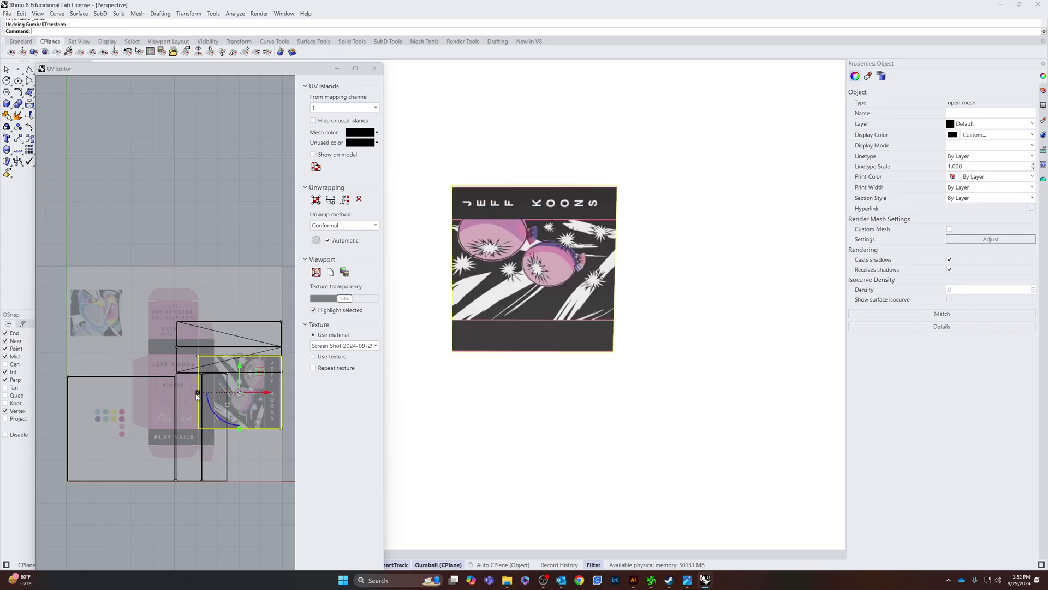
click(221, 416)
text(90)
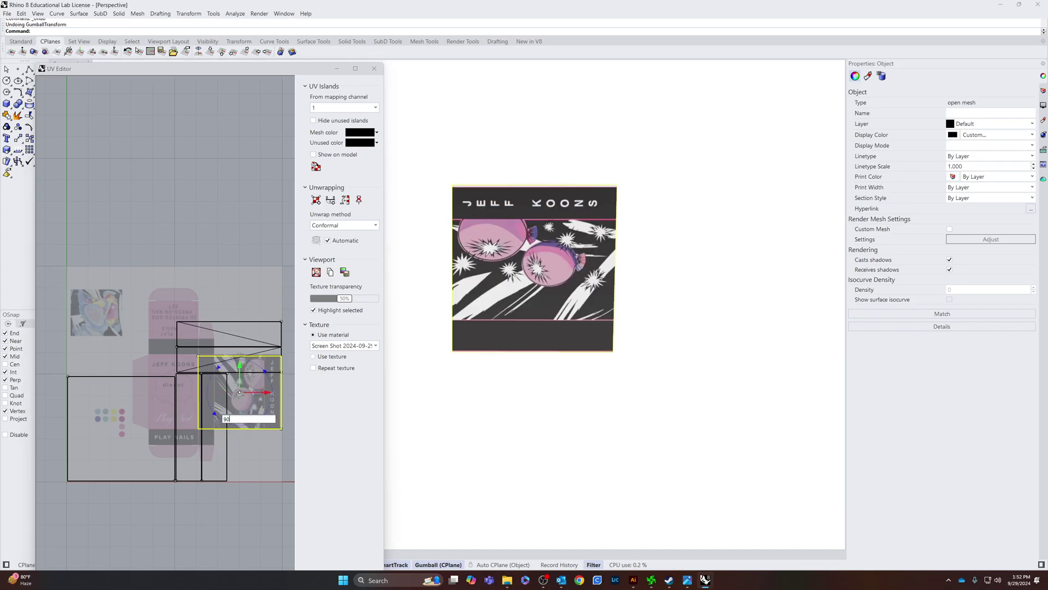
key(Return)
right_drag(544, 350, 520, 356)
Step: Move the top island, narrow strip, large square and rectangle islands upward out of the way
click(228, 461)
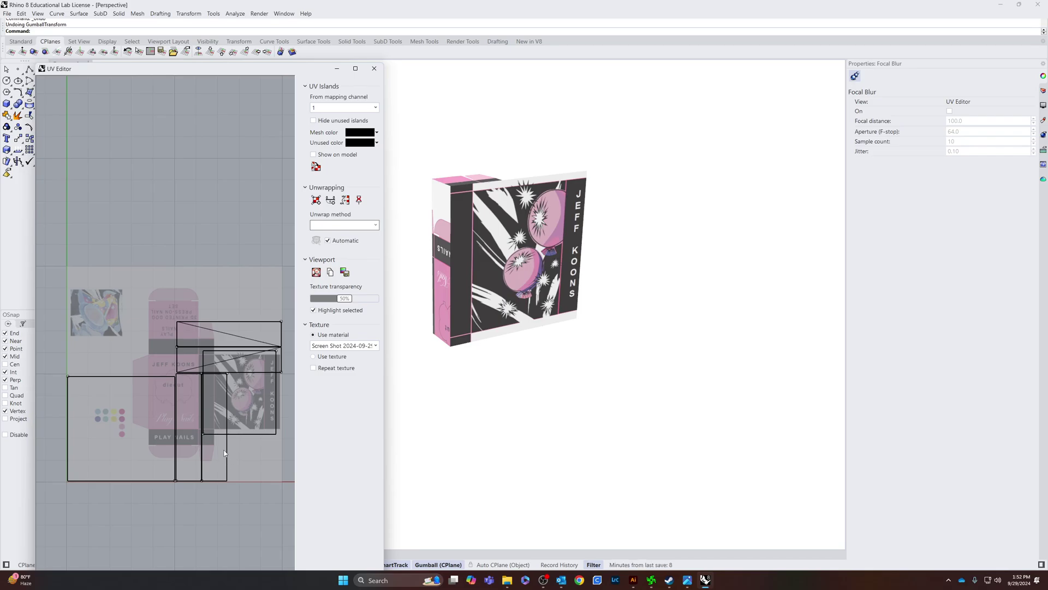
click(245, 338)
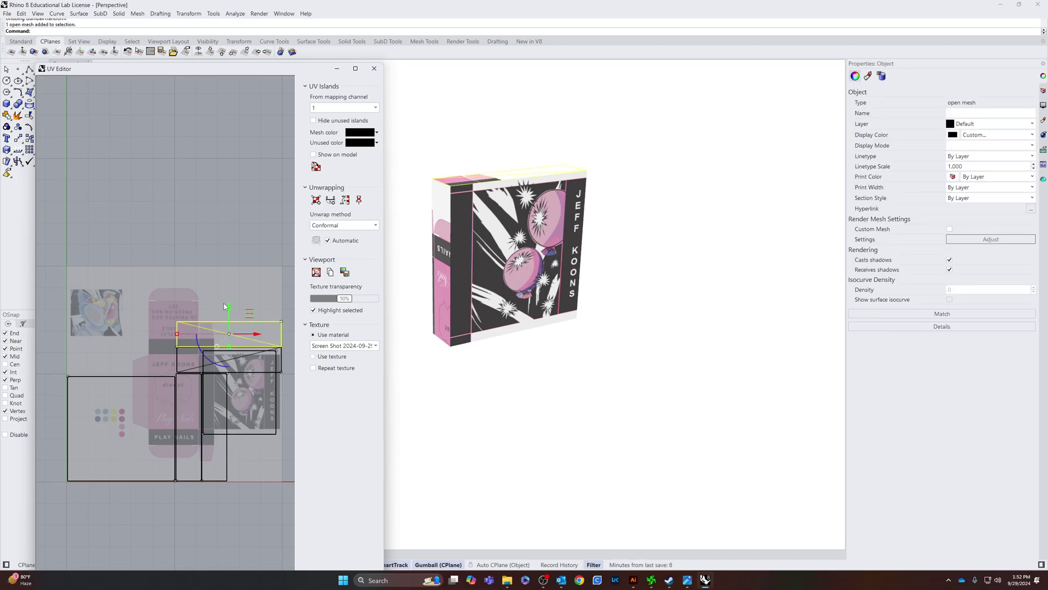
drag(230, 307, 229, 162)
click(228, 461)
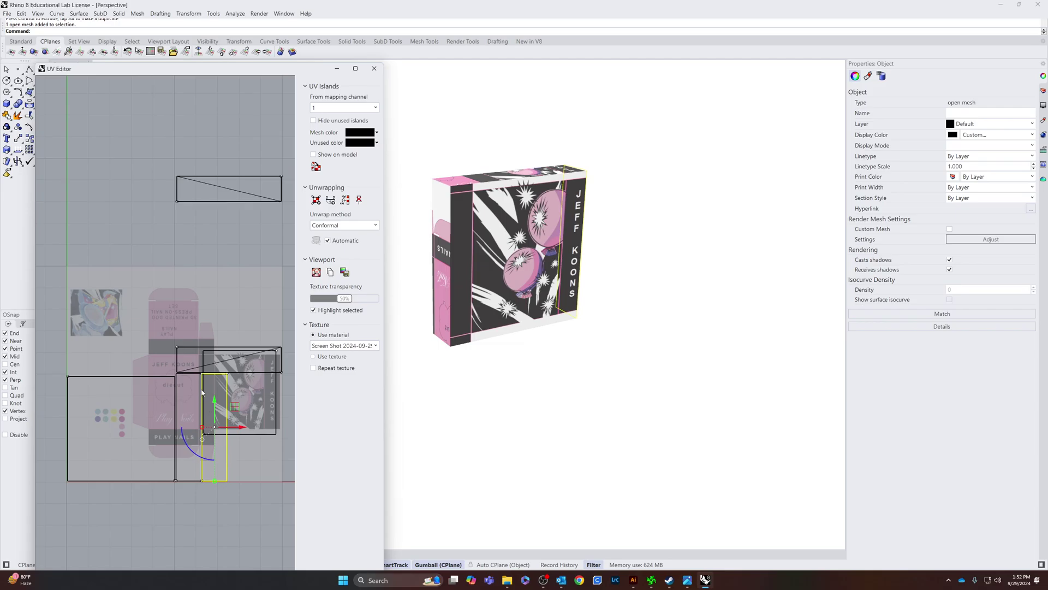
drag(214, 402, 176, 172)
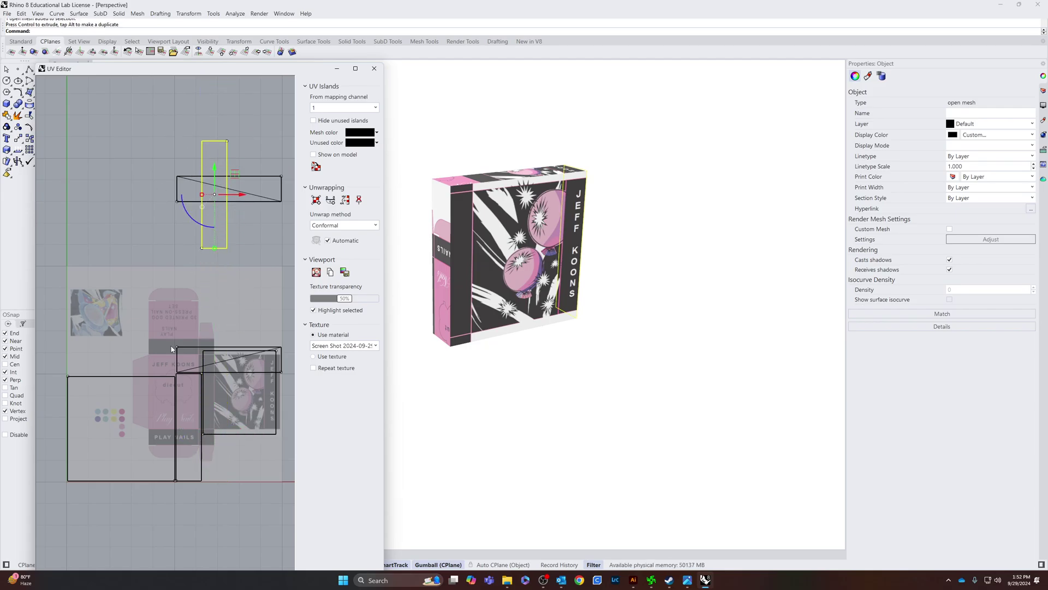
click(160, 381)
drag(121, 405, 143, 158)
click(189, 407)
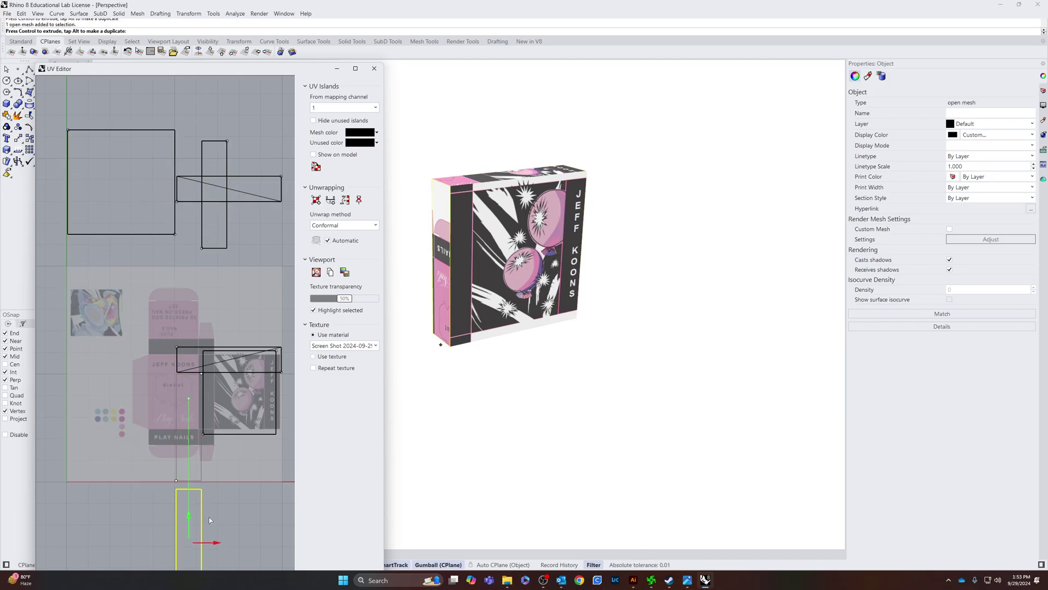
click(186, 373)
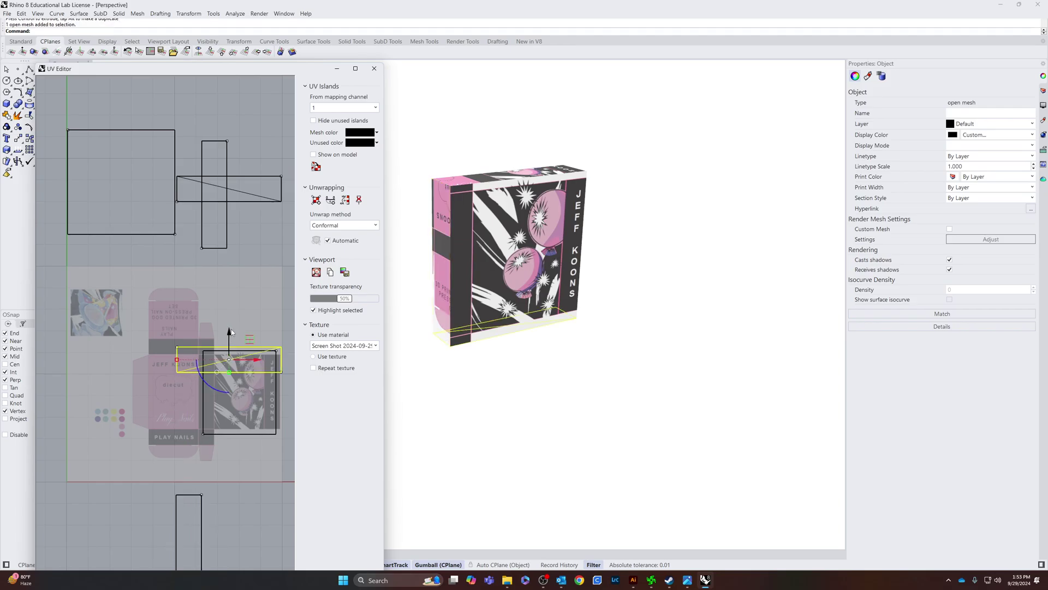
drag(229, 333, 234, 240)
click(159, 251)
click(136, 234)
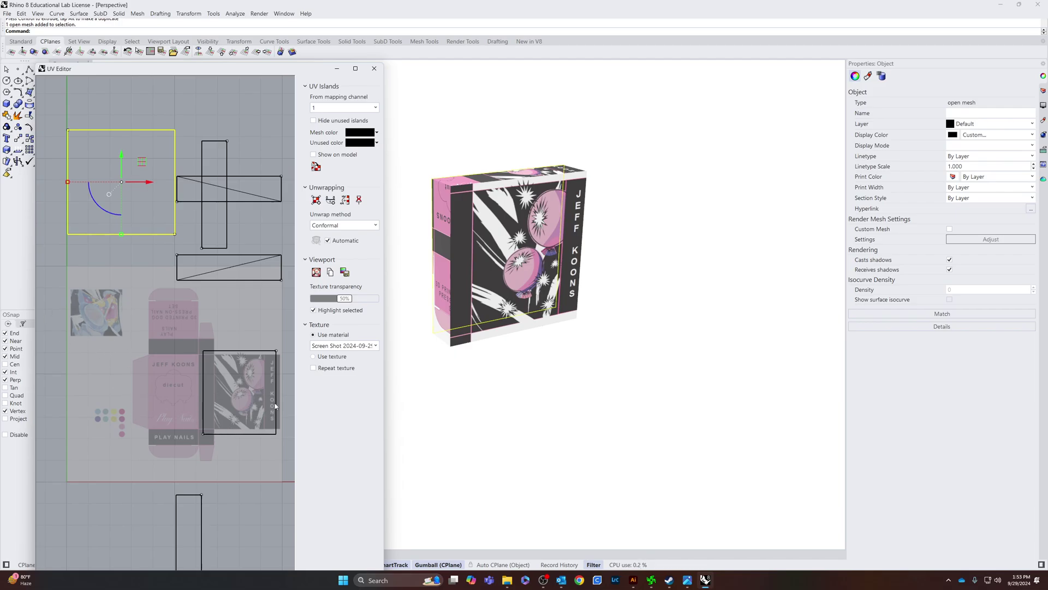
Step: Make the front-face textured island narrower and shorter
click(203, 394)
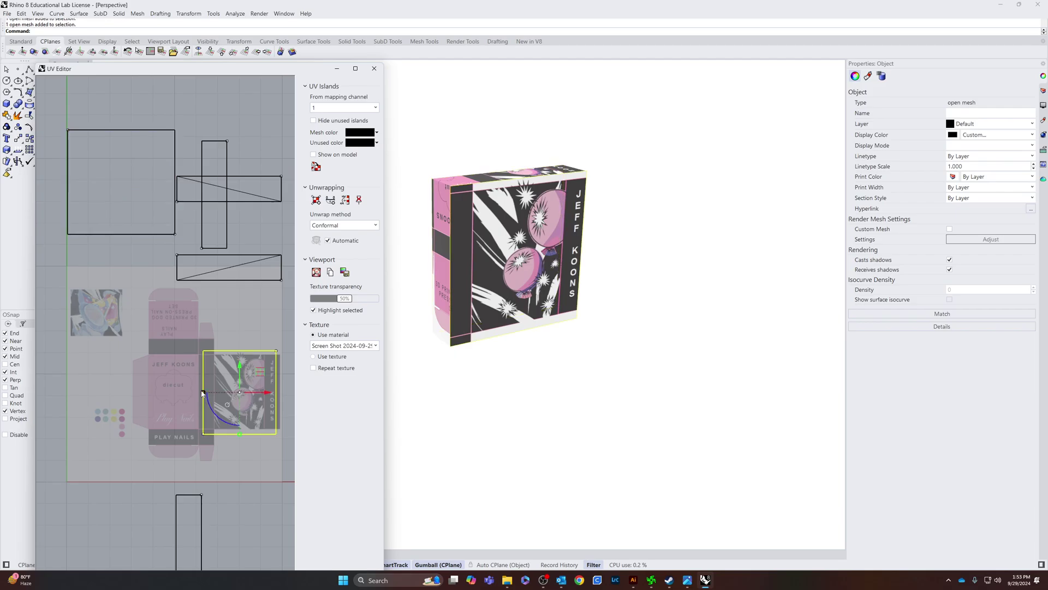
mouse_move(270, 392)
mouse_down()
mouse_move(218, 393)
mouse_move(275, 395)
mouse_up()
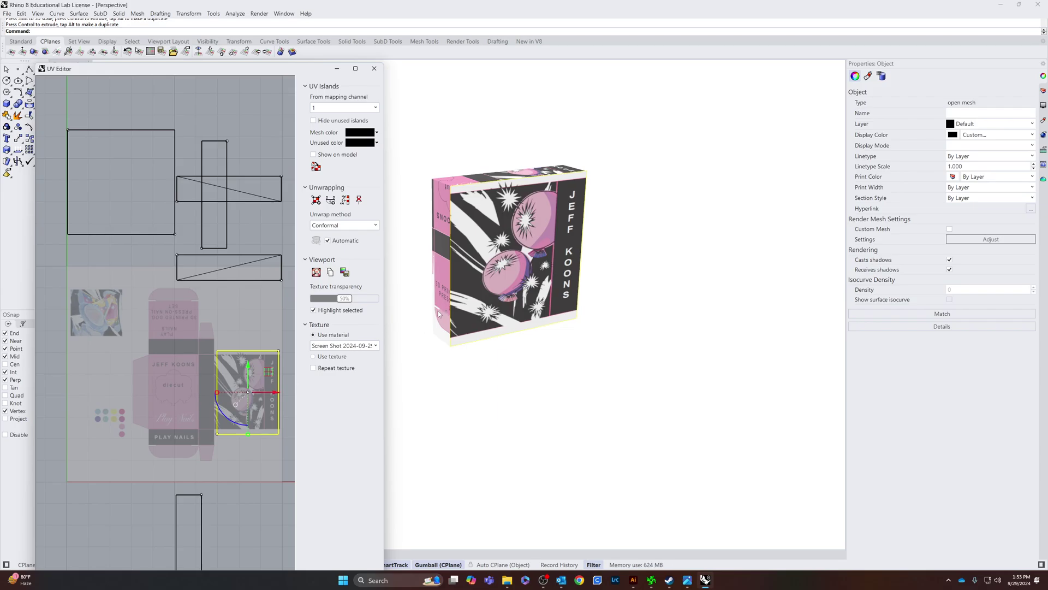
drag(249, 434, 249, 430)
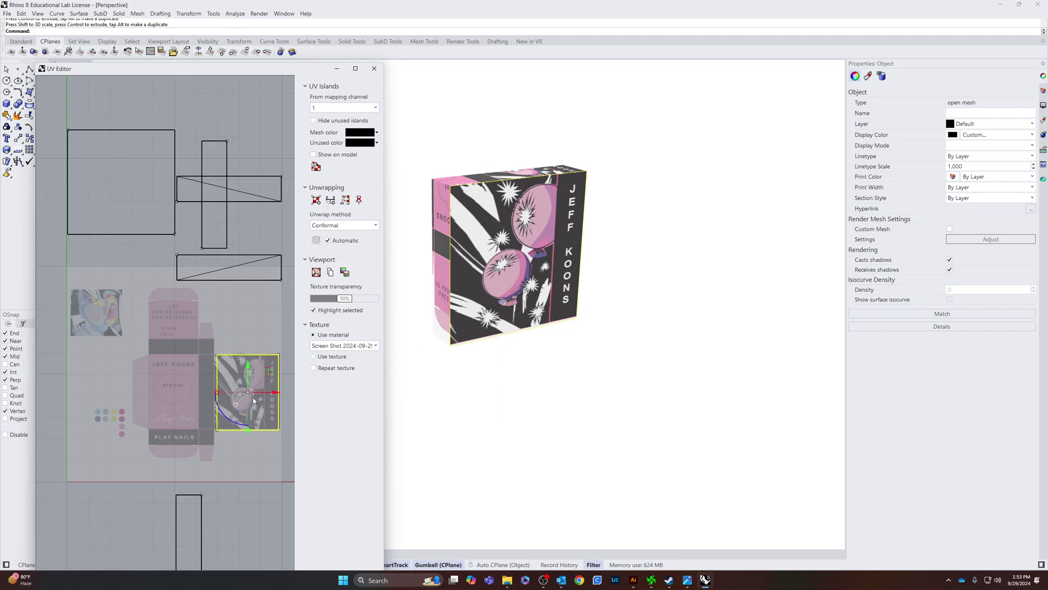
click(232, 345)
click(218, 387)
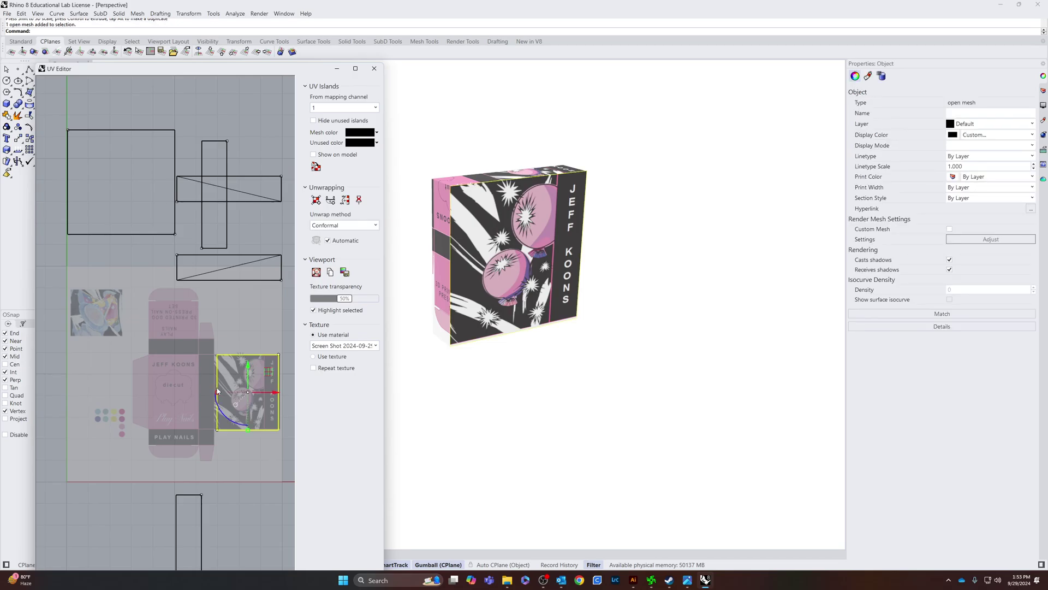
drag(213, 396, 215, 392)
Step: Move the tall narrow island down onto the pink strip beside the sunglasses panel
right_drag(545, 317, 464, 284)
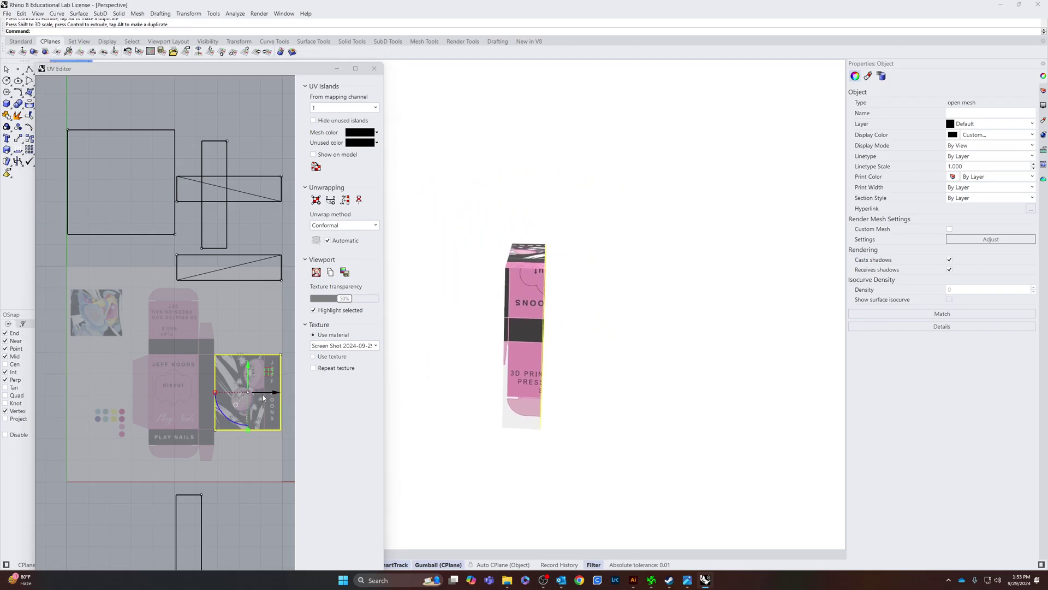
click(227, 232)
drag(216, 174, 206, 365)
right_drag(452, 332, 639, 338)
Step: Rotate the wide island 90° upright and move the square island onto the diecut panel
click(232, 277)
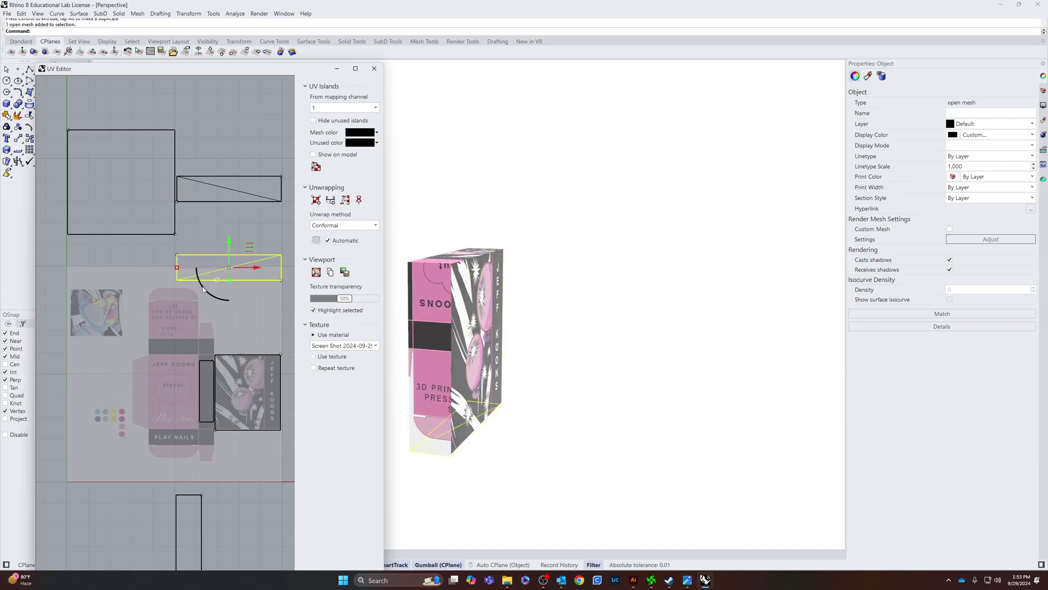
drag(203, 288, 208, 261)
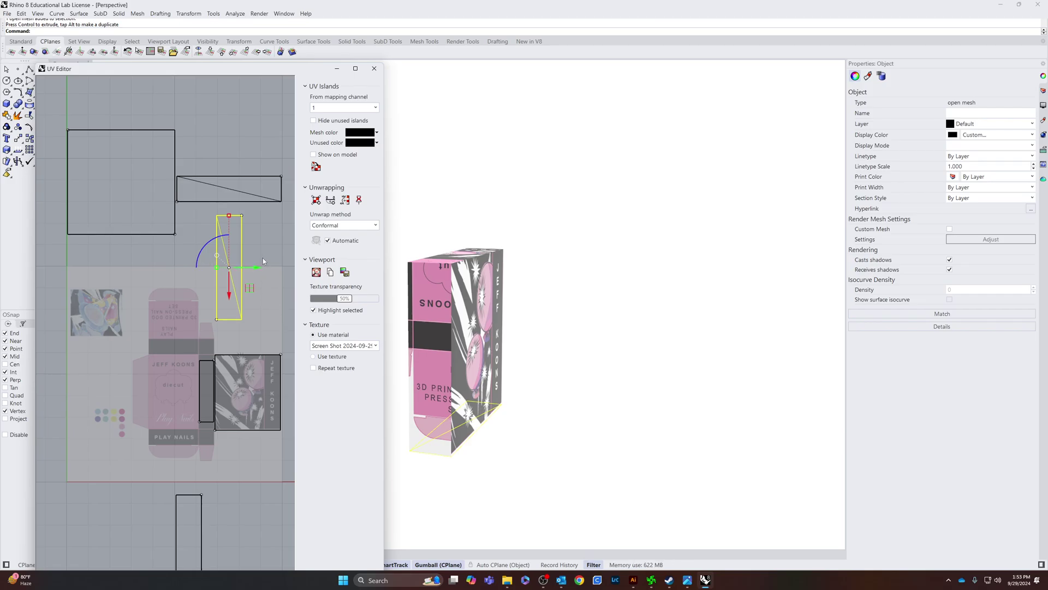
click(148, 233)
drag(121, 155, 202, 403)
Step: Shrink and fine-tune the square island so it covers the pink diecut Play Nails panel
drag(174, 448, 171, 437)
drag(177, 373, 172, 367)
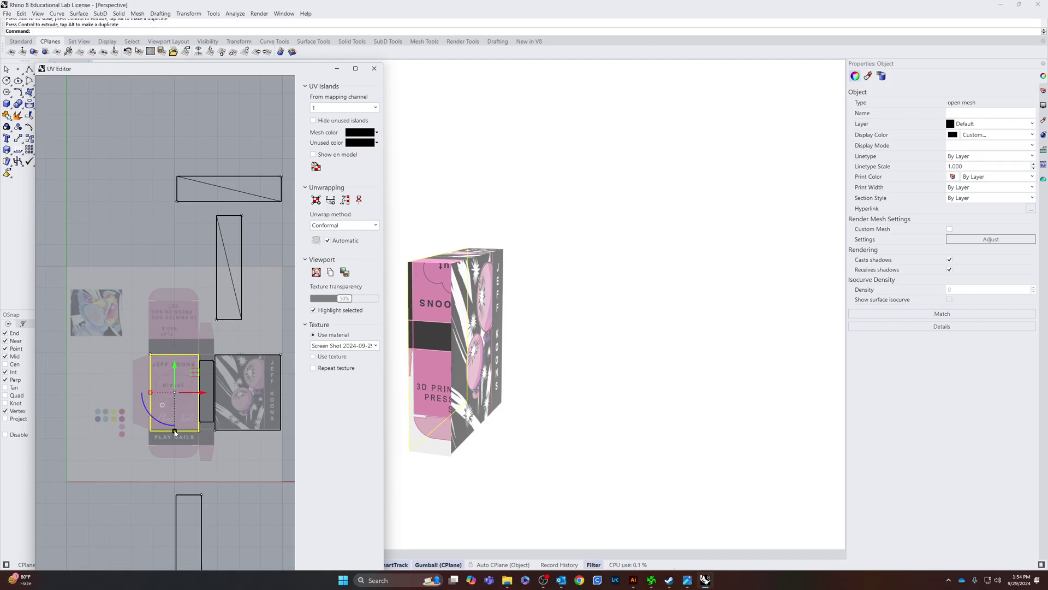
drag(174, 431, 174, 429)
drag(173, 362, 173, 359)
click(116, 407)
right_drag(579, 383, 620, 382)
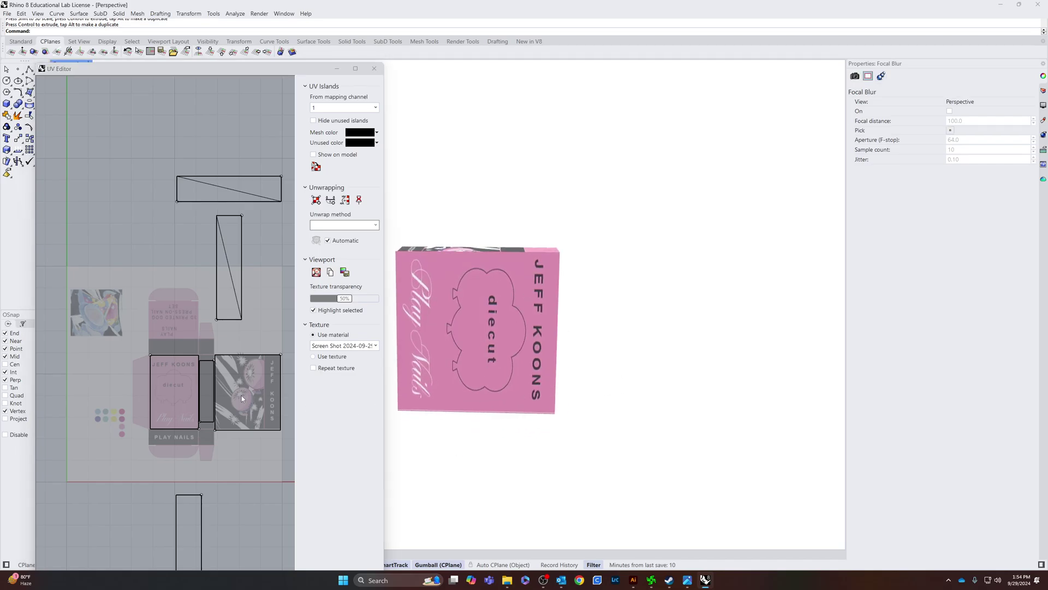
Step: Rotate the diecut panel island 90° and narrow it to fill the face
click(153, 411)
click(156, 419)
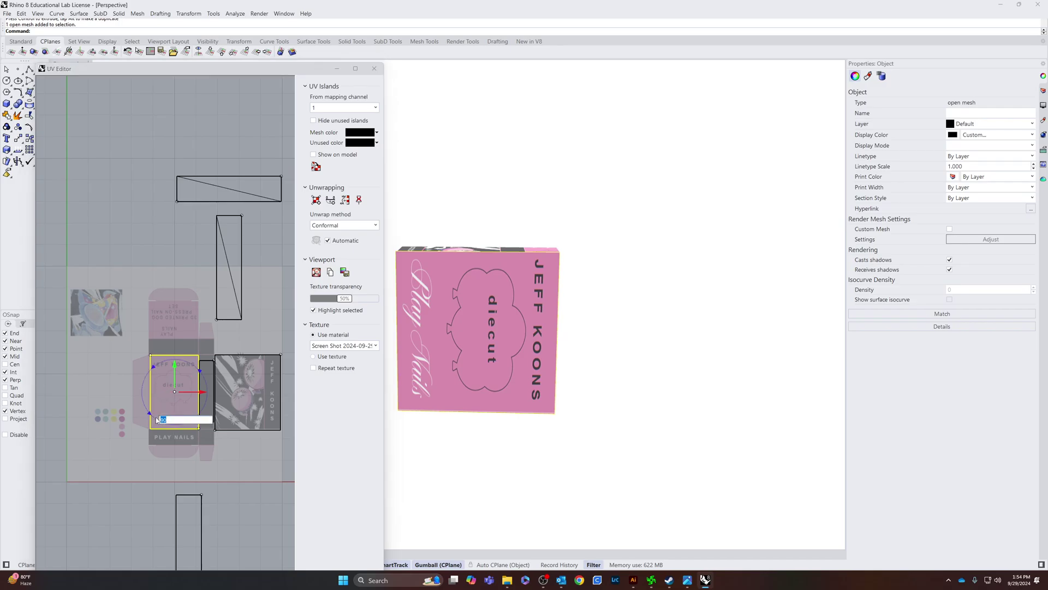
key(Return)
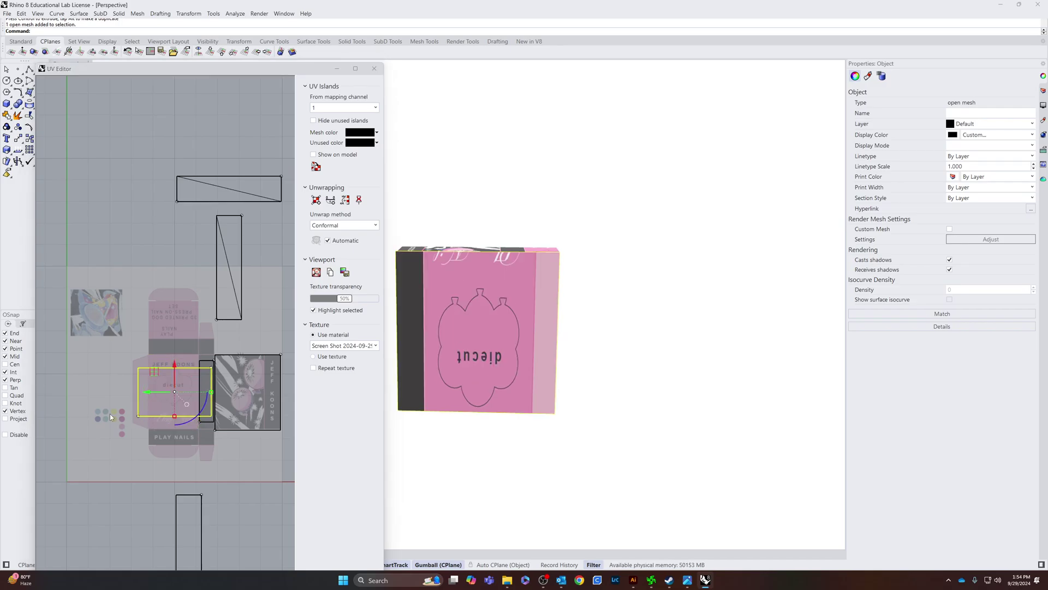
drag(210, 392, 174, 435)
click(265, 468)
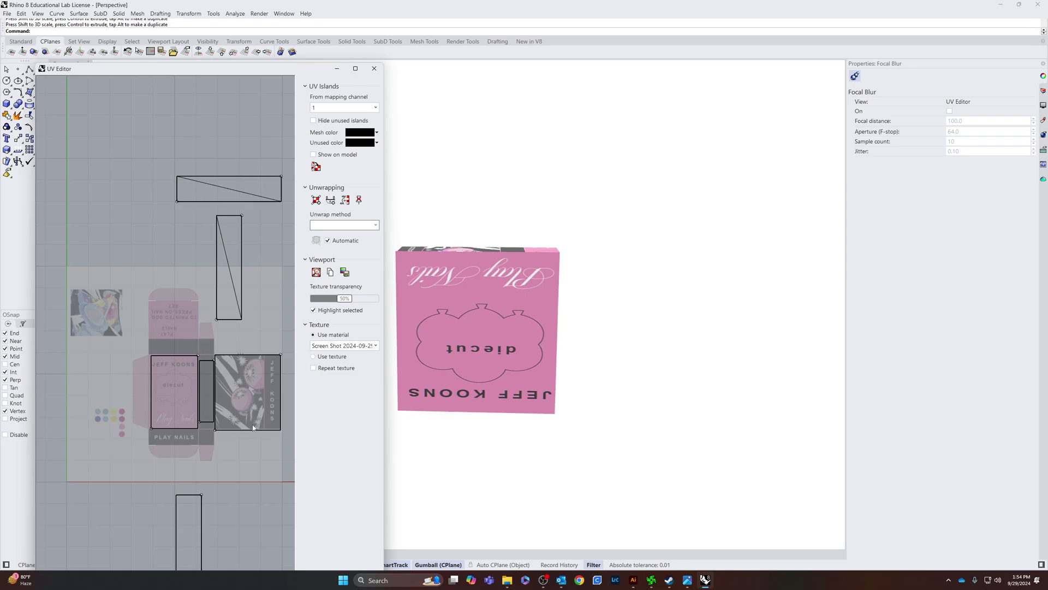
right_drag(425, 364, 313, 389)
Step: Turn the diecut island 180° so JEFF KOONS, diecut and Play Nails read upright
click(175, 361)
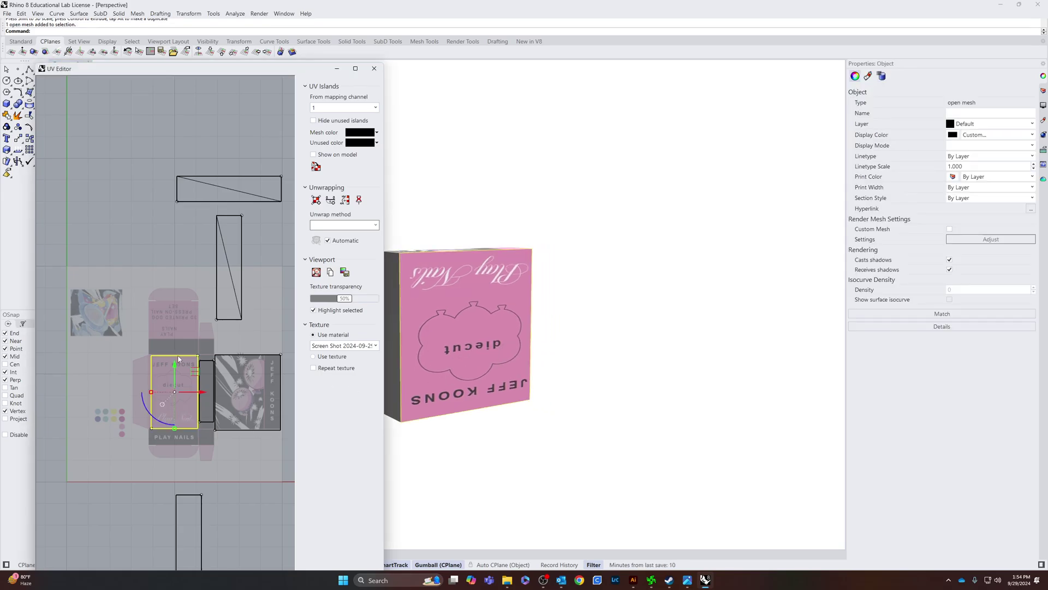
click(146, 411)
text(180)
key(Return)
right_drag(536, 373, 361, 382)
click(153, 237)
right_drag(359, 327, 279, 295)
Step: Move the bottom island up over the diecut panel and narrow the zebra-textured island
click(190, 496)
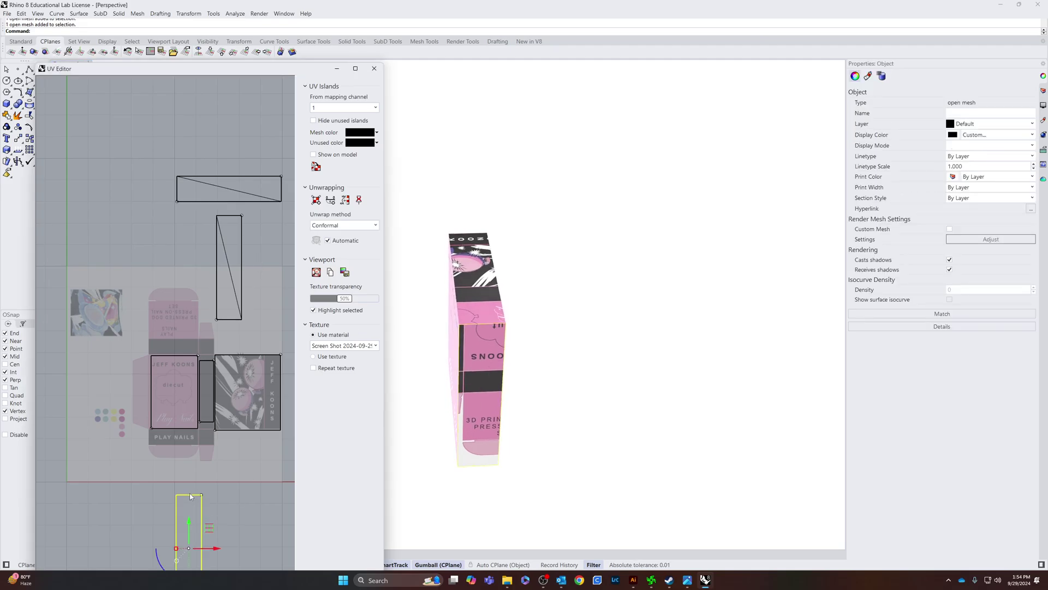
right_drag(415, 436, 507, 420)
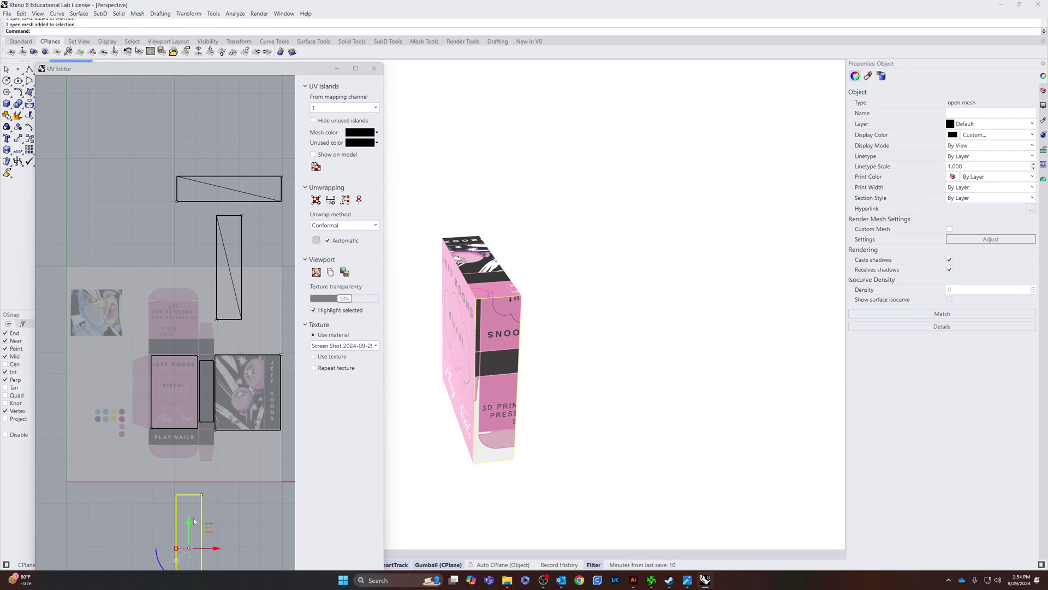
drag(194, 522, 194, 371)
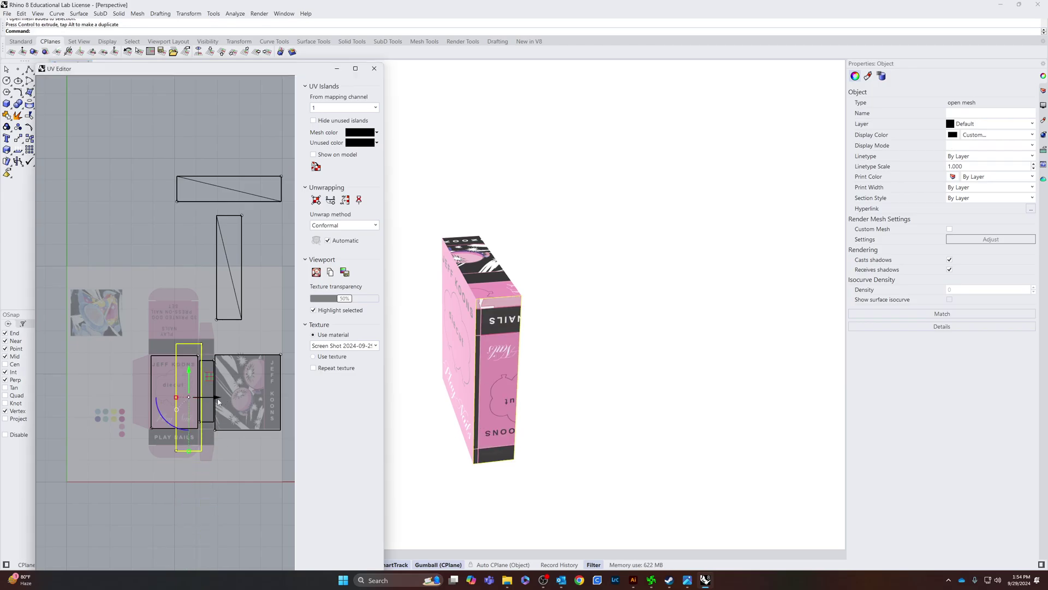
click(218, 402)
click(280, 392)
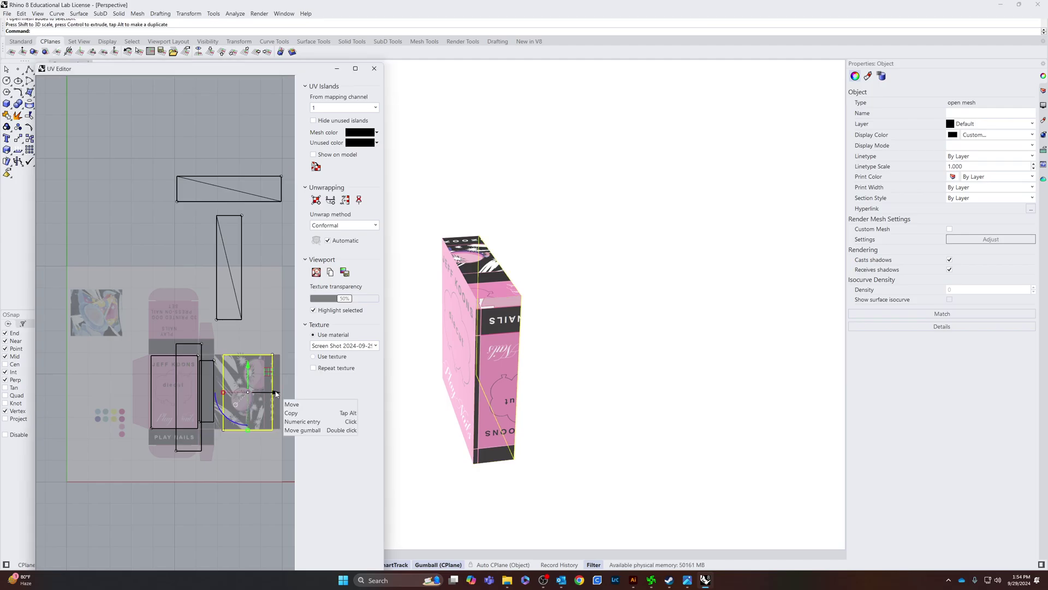
drag(274, 393, 267, 427)
Step: Place and lengthen the thin island on the JEFF KOONS spine strip, then turn it 180°
click(175, 395)
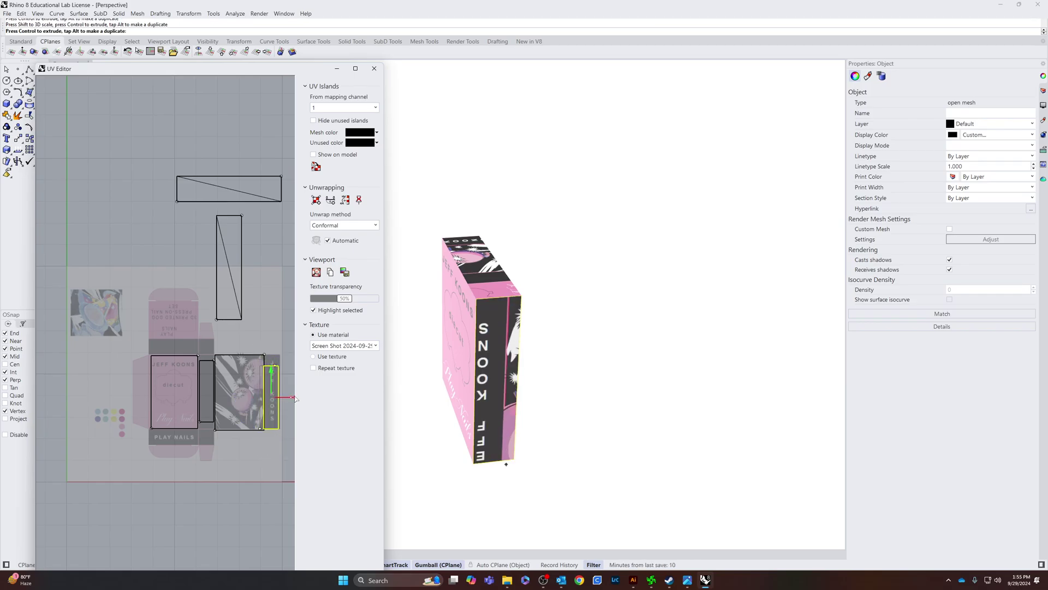
drag(268, 377, 269, 369)
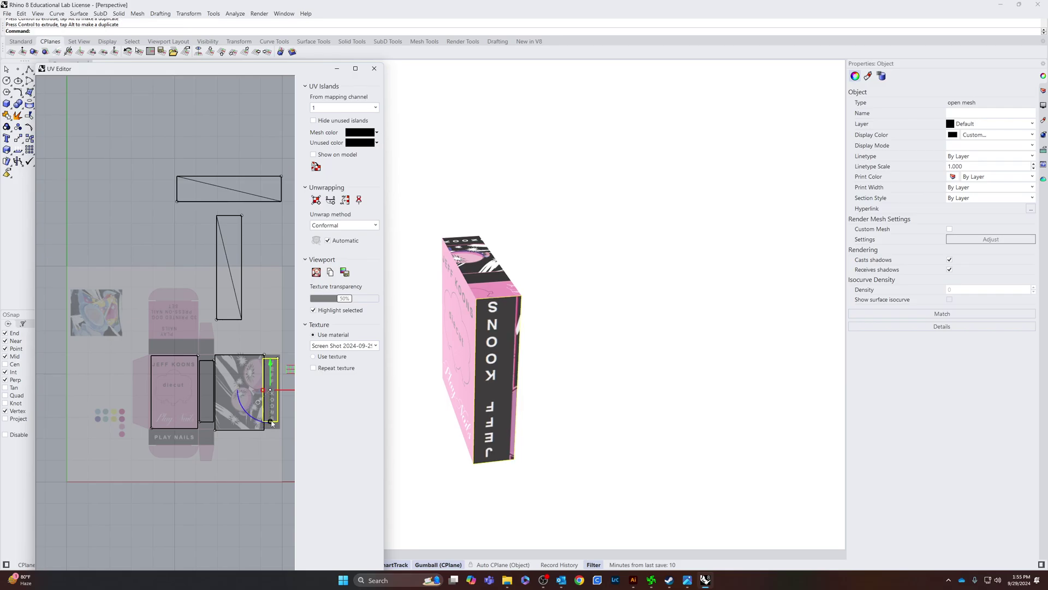
drag(272, 423, 272, 426)
drag(286, 391, 288, 391)
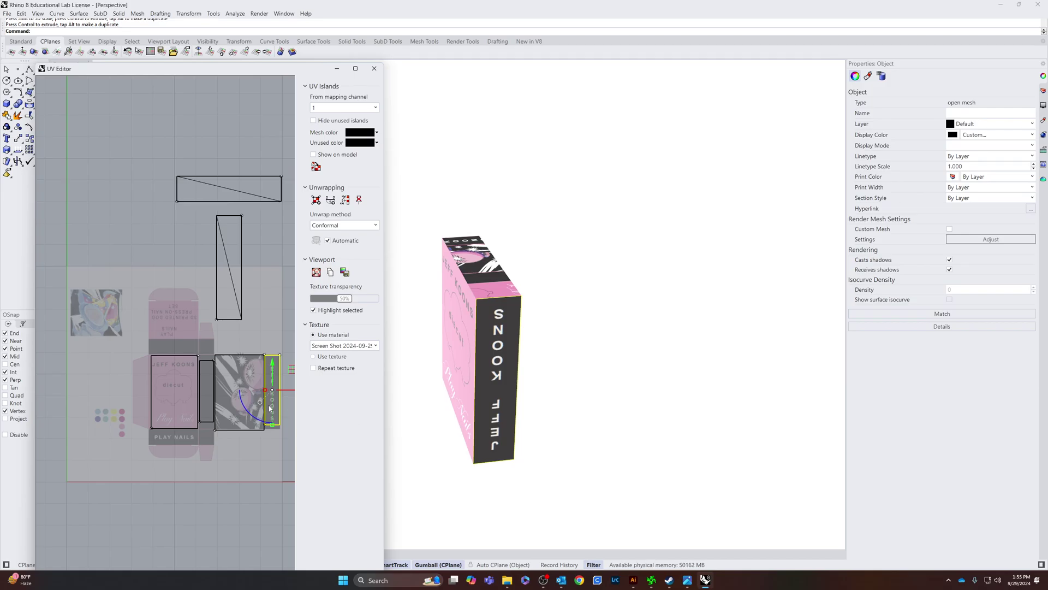
click(247, 410)
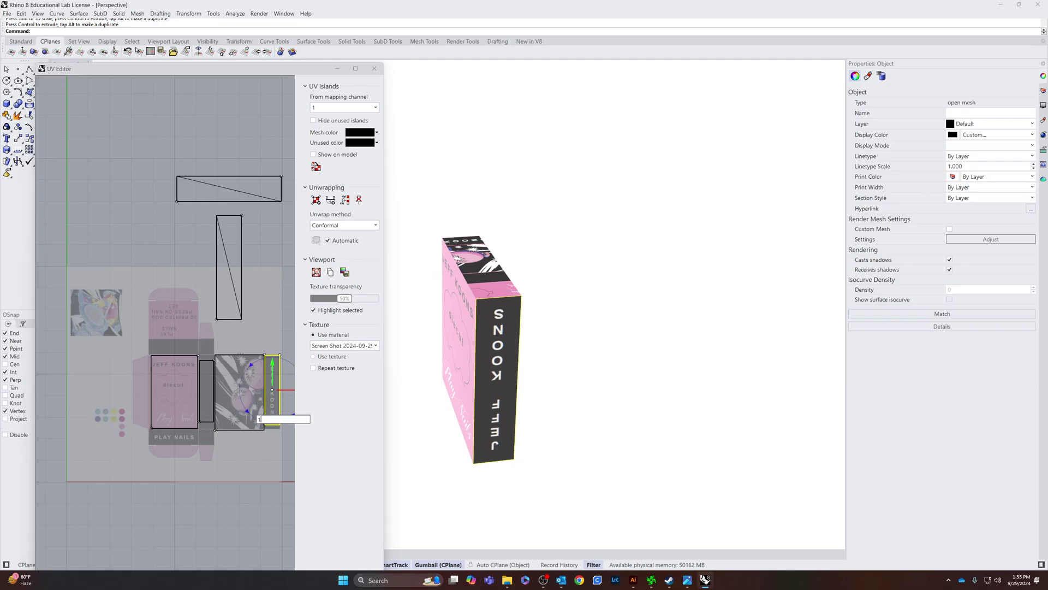
key(Return)
right_drag(426, 339, 665, 346)
click(494, 343)
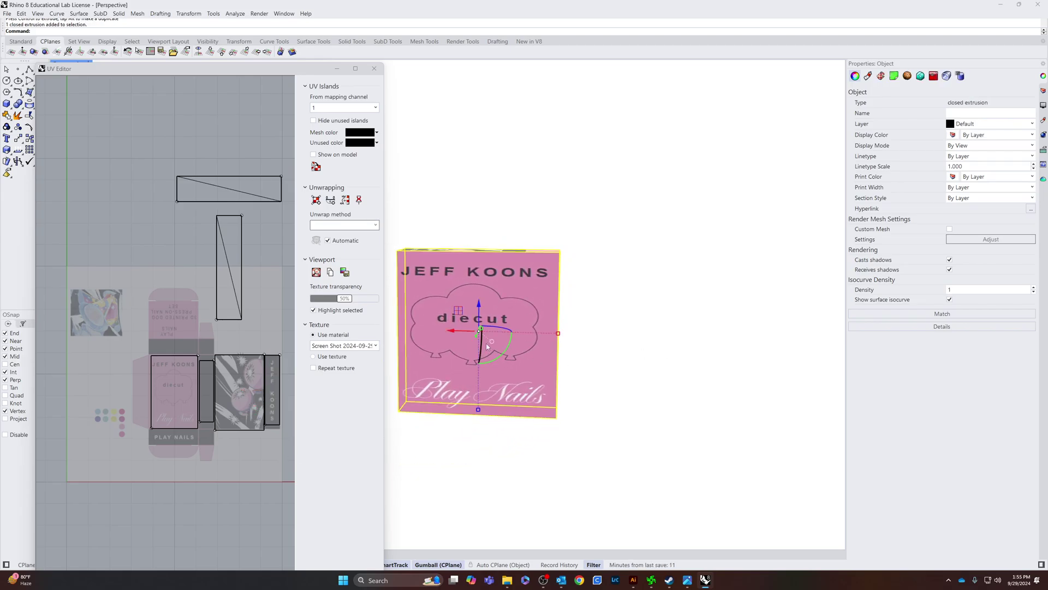
drag(556, 335, 542, 333)
right_drag(628, 391, 622, 393)
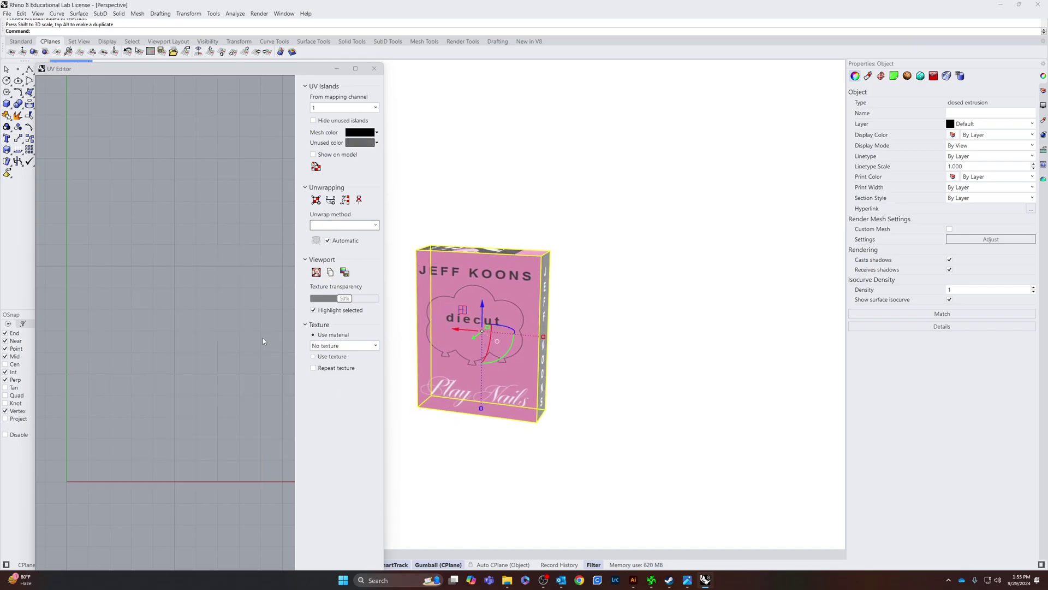
scroll(262, 341, up, 3)
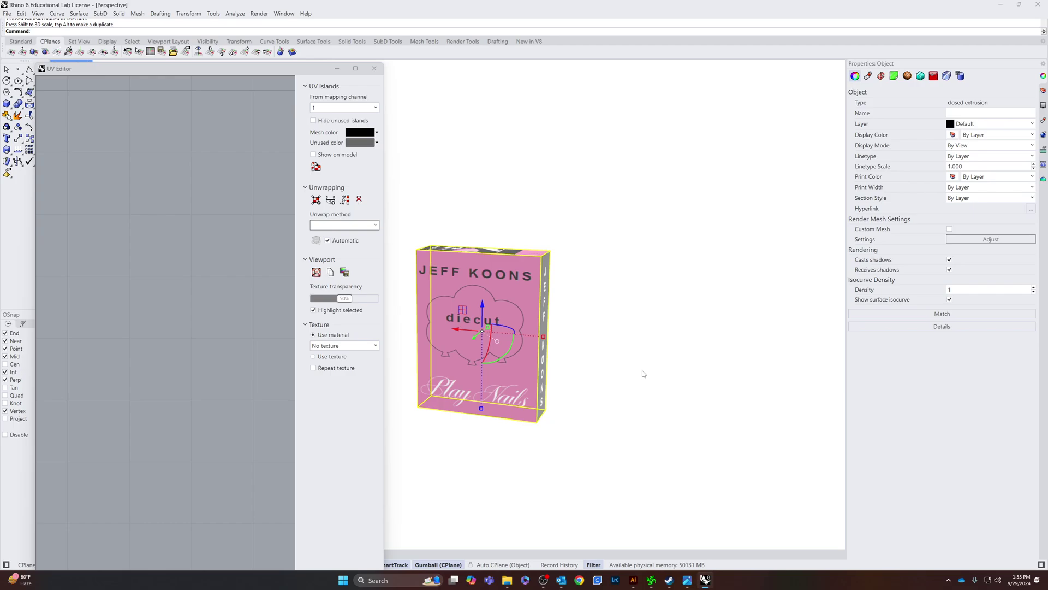
key(ctrl+z)
scroll(207, 392, down, 3)
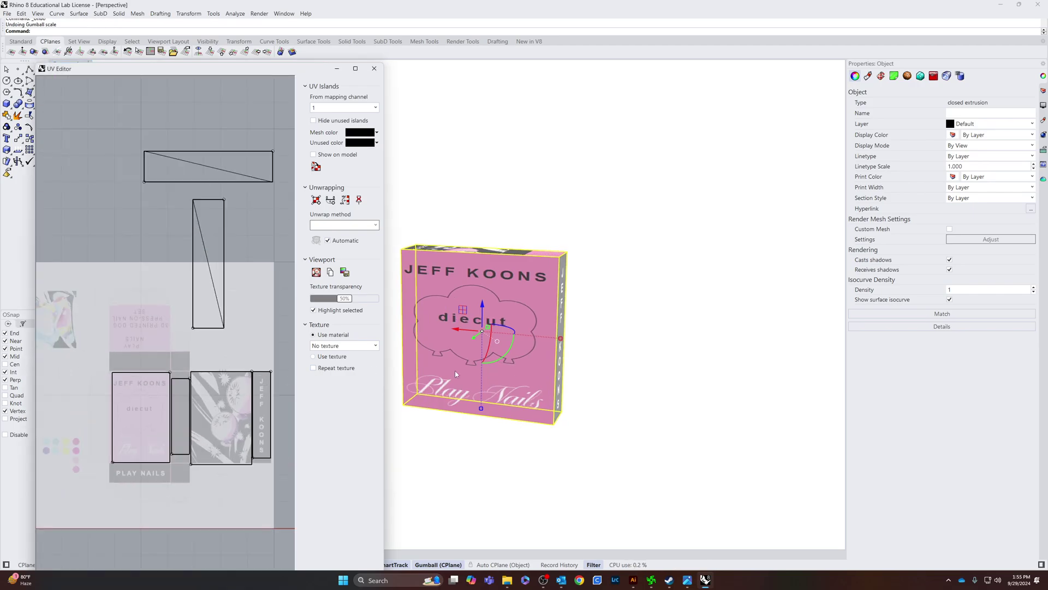
key(Escape)
right_drag(432, 340, 552, 396)
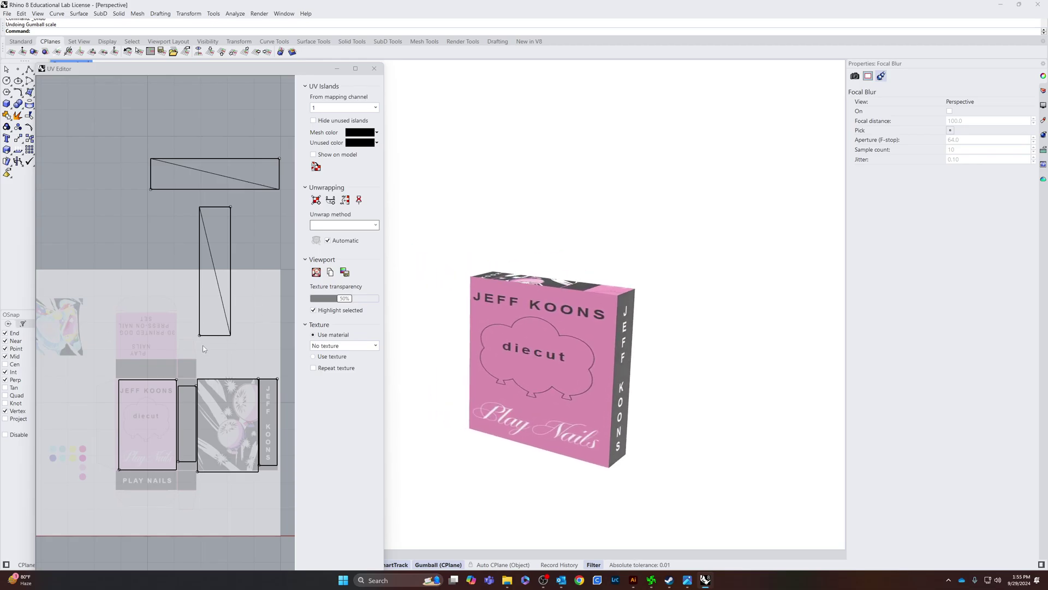
click(212, 332)
Step: Rotate the tall island horizontal, shrink it and move it down toward the panels
right_drag(481, 421, 514, 436)
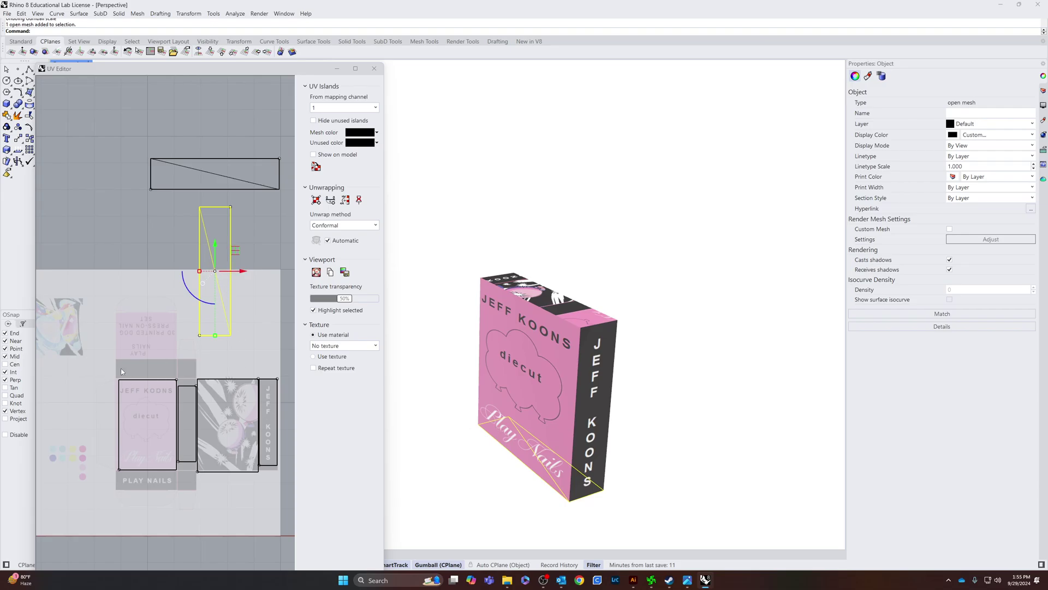
drag(190, 295, 242, 326)
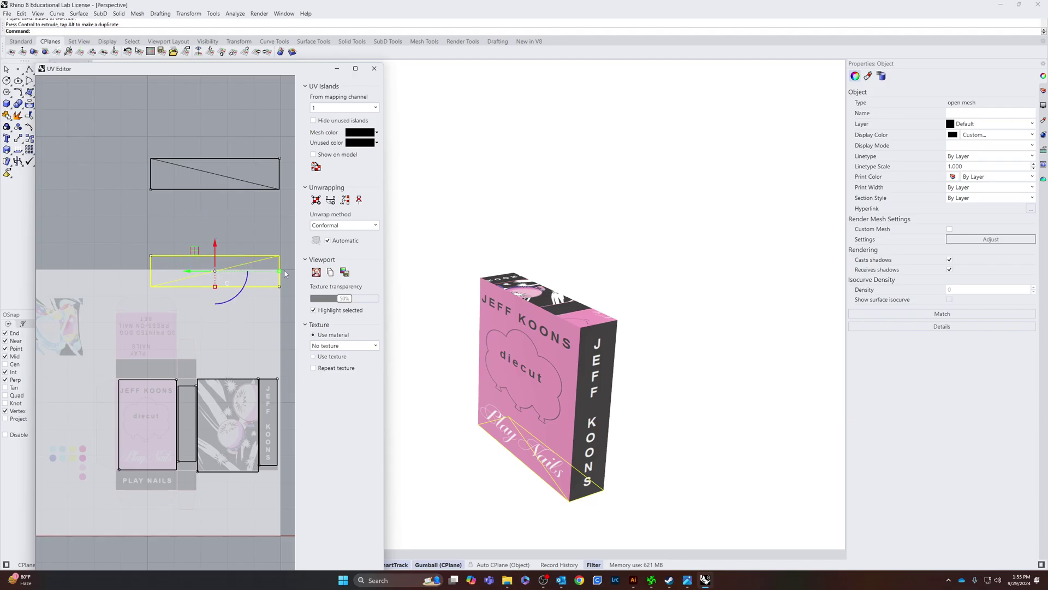
drag(279, 270, 243, 278)
drag(215, 242, 165, 342)
drag(211, 369, 123, 373)
click(236, 246)
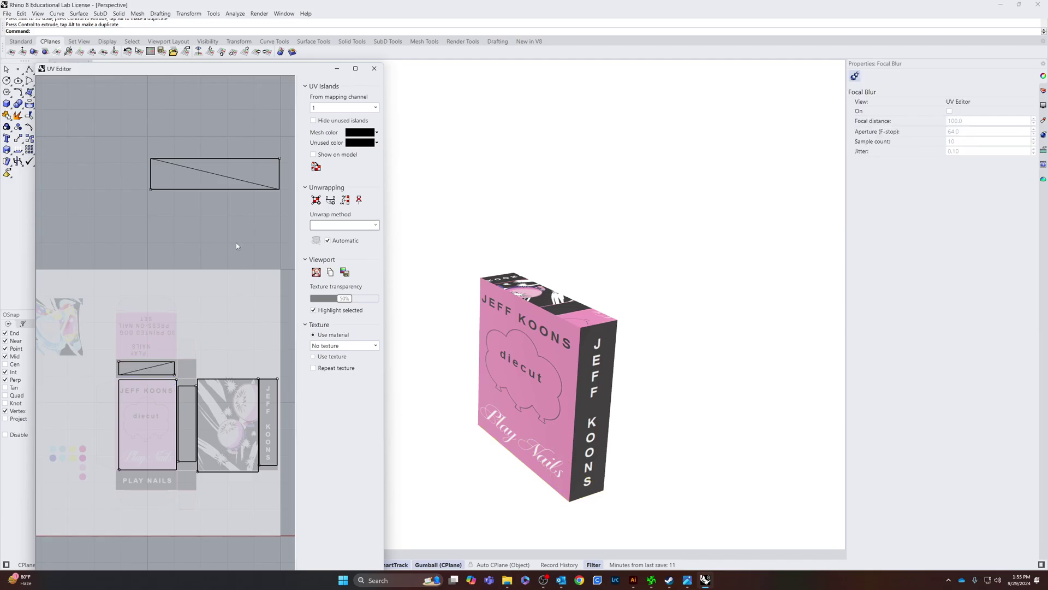
Step: Move the top face's UV island onto the PLAY NAILS strip and stretch it to fit
click(221, 190)
drag(214, 149, 182, 490)
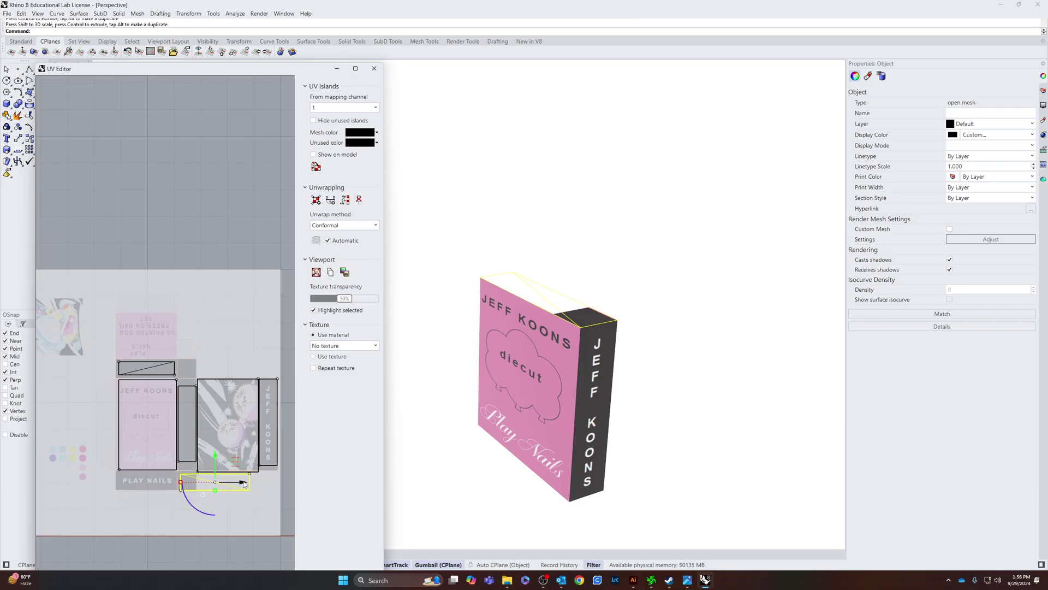
drag(244, 482, 185, 484)
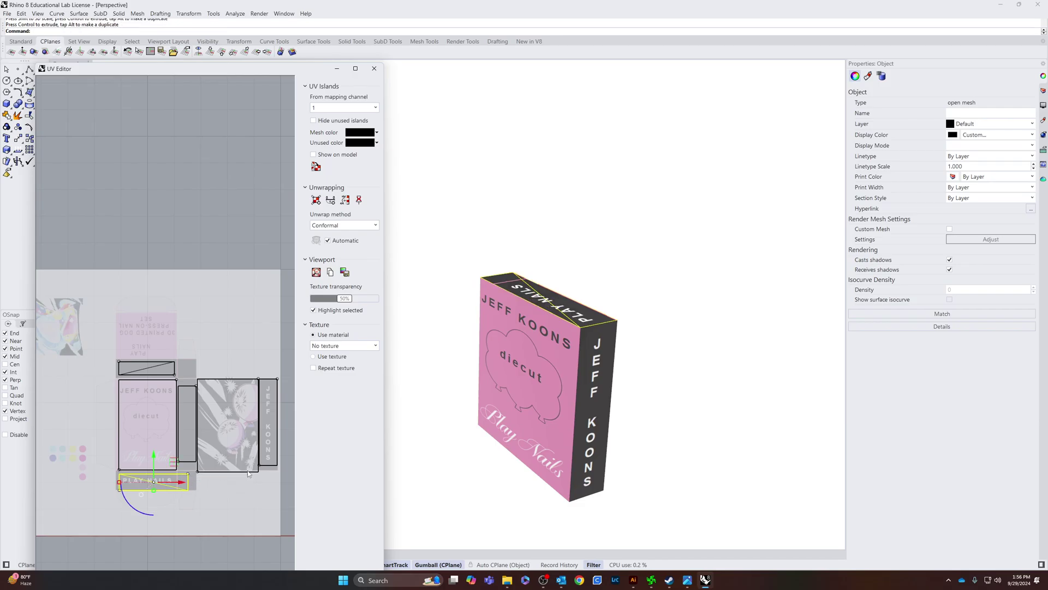
right_drag(407, 452, 422, 480)
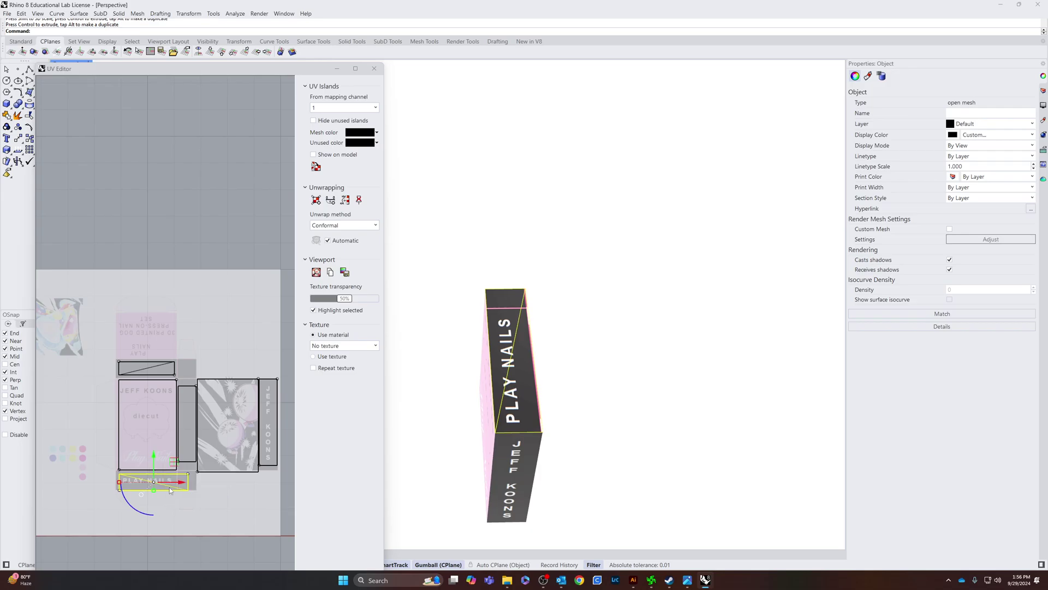
drag(120, 483, 146, 463)
click(214, 495)
right_drag(415, 475, 499, 421)
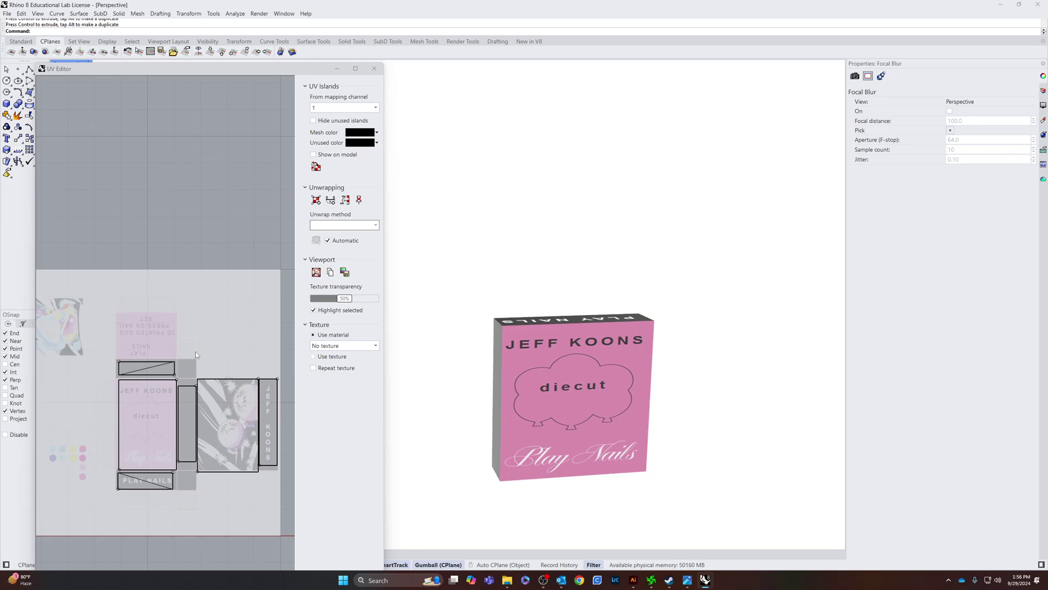
Step: Close the UV Editor and re-maximize the Perspective view via the four-view layout
click(176, 363)
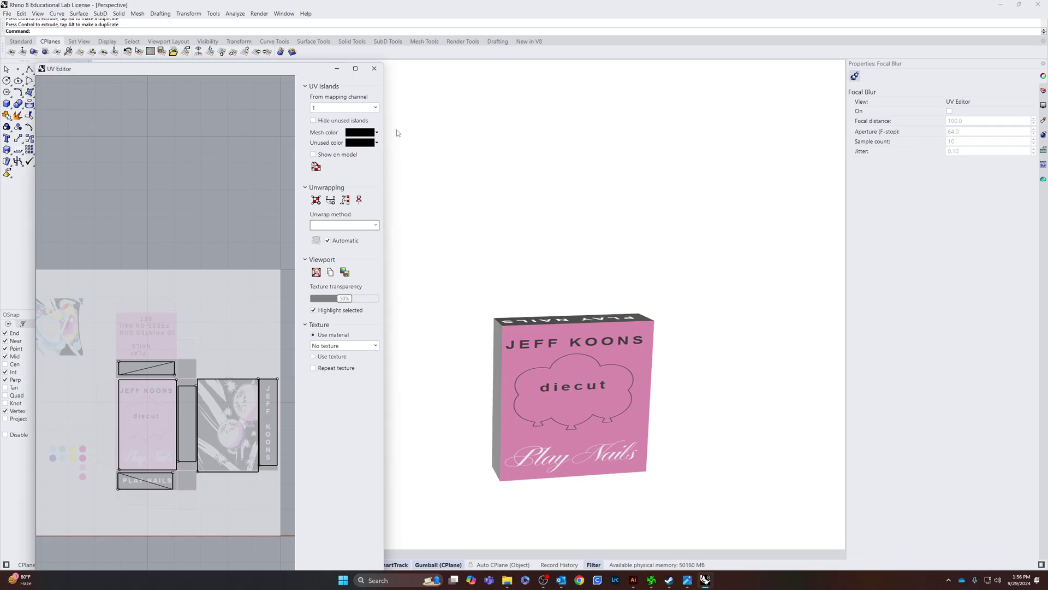
click(375, 69)
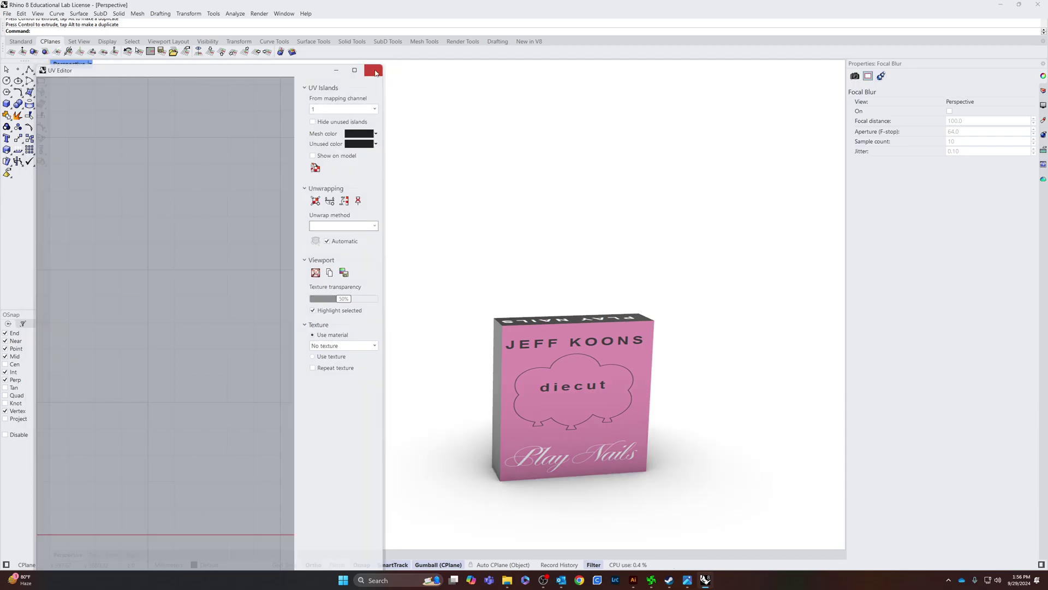
right_drag(468, 356, 627, 424)
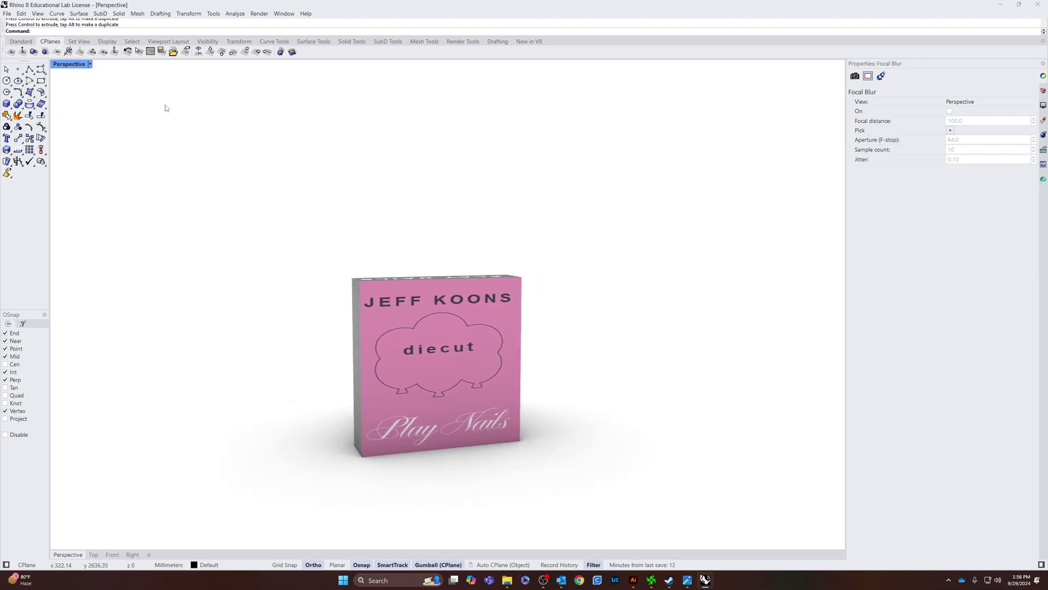
click(90, 65)
click(76, 74)
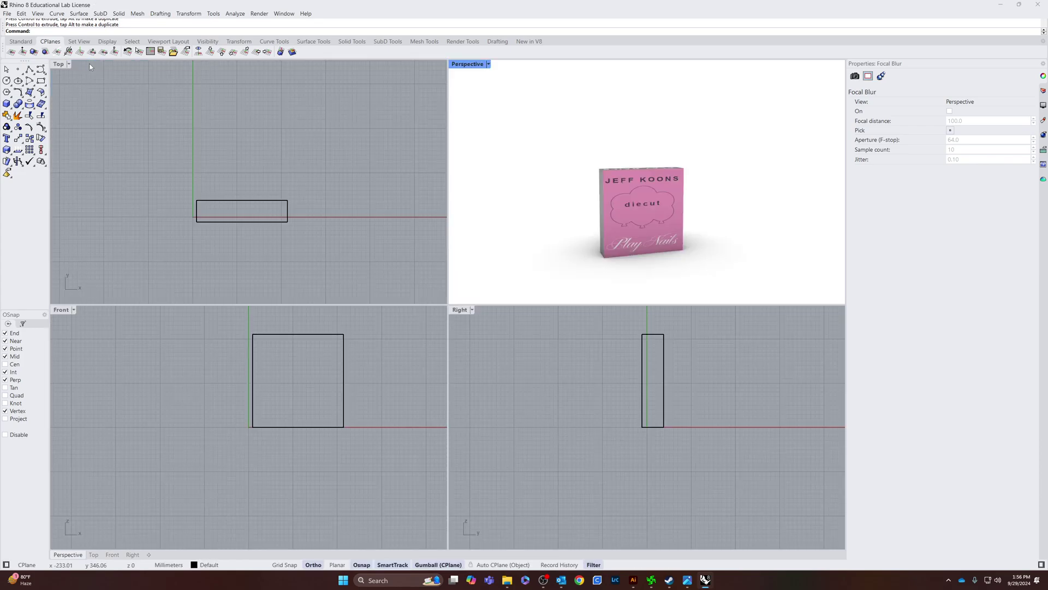
double_click(464, 65)
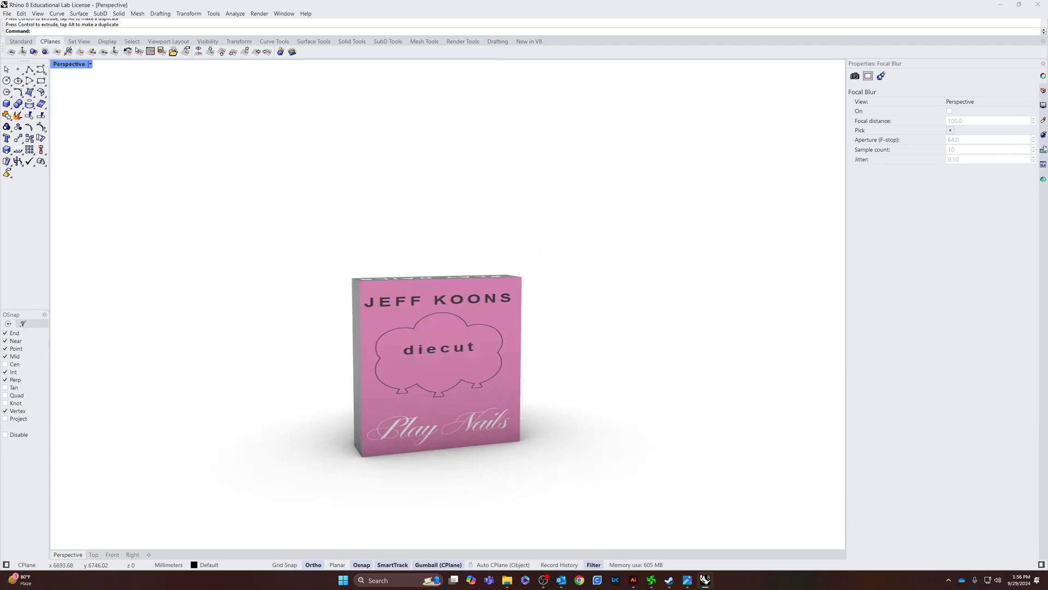
Step: Add the Rendering panel to the side panel area and show its settings
right_click(1044, 65)
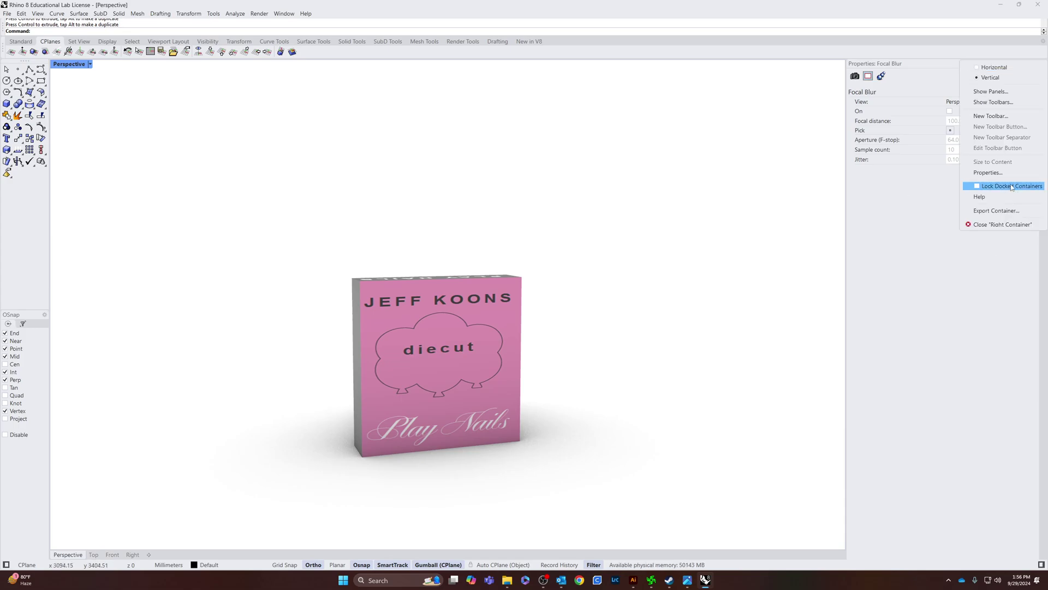
click(997, 92)
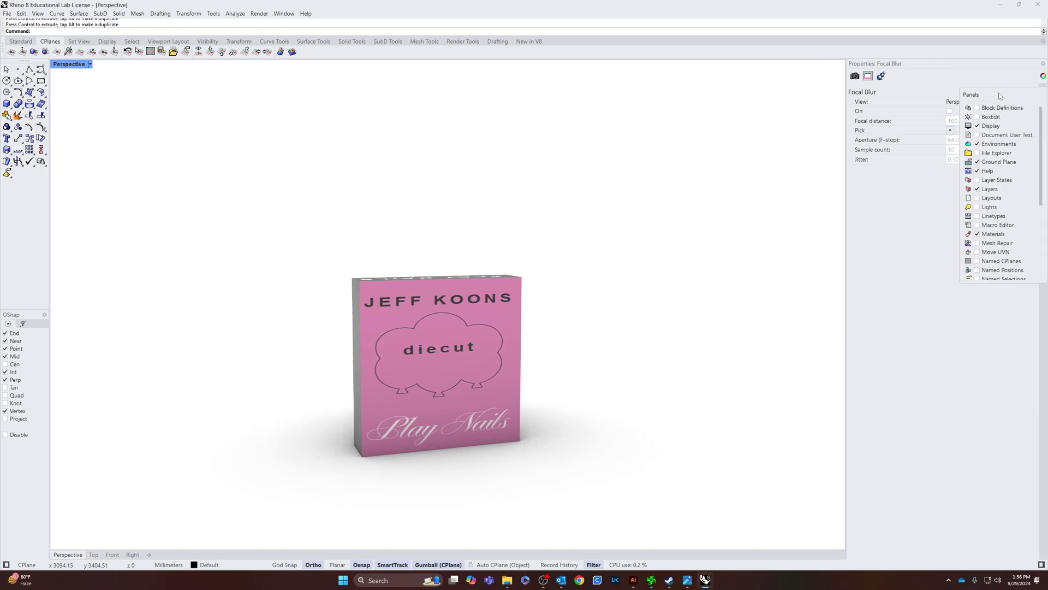
scroll(1000, 261, down, 5)
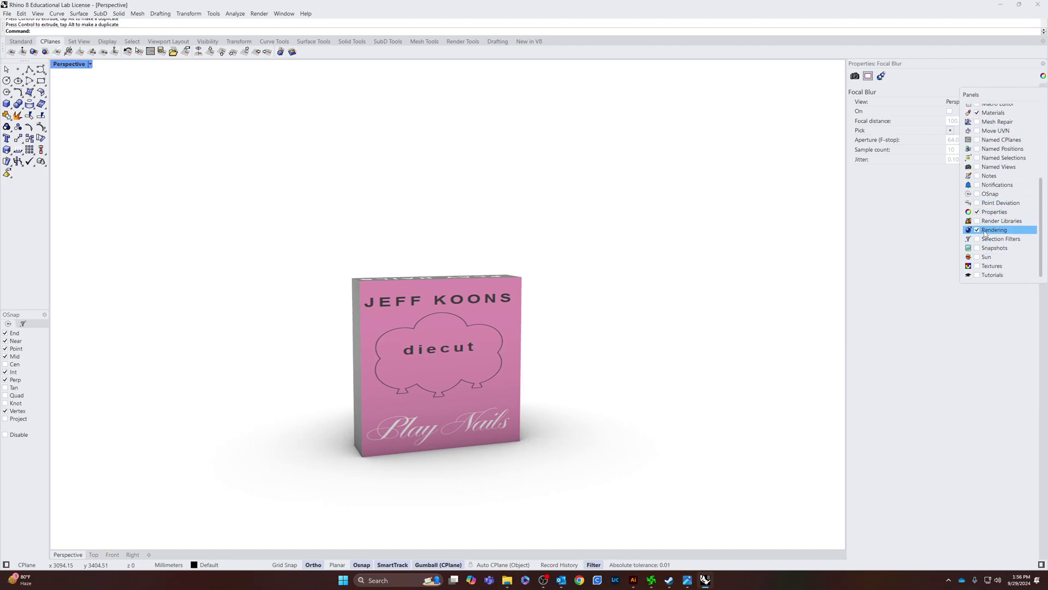
click(961, 309)
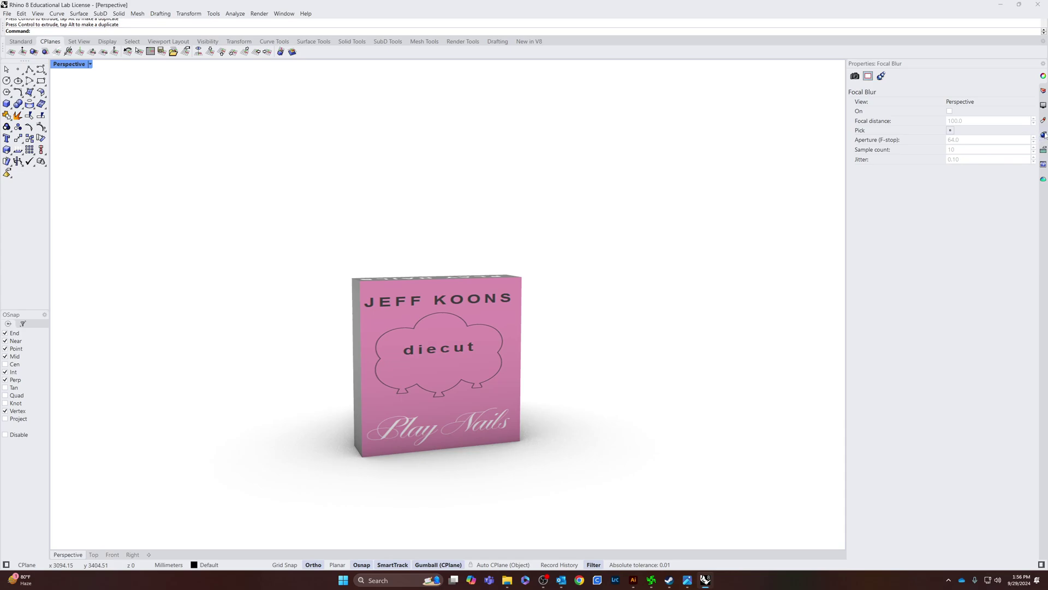
click(1044, 134)
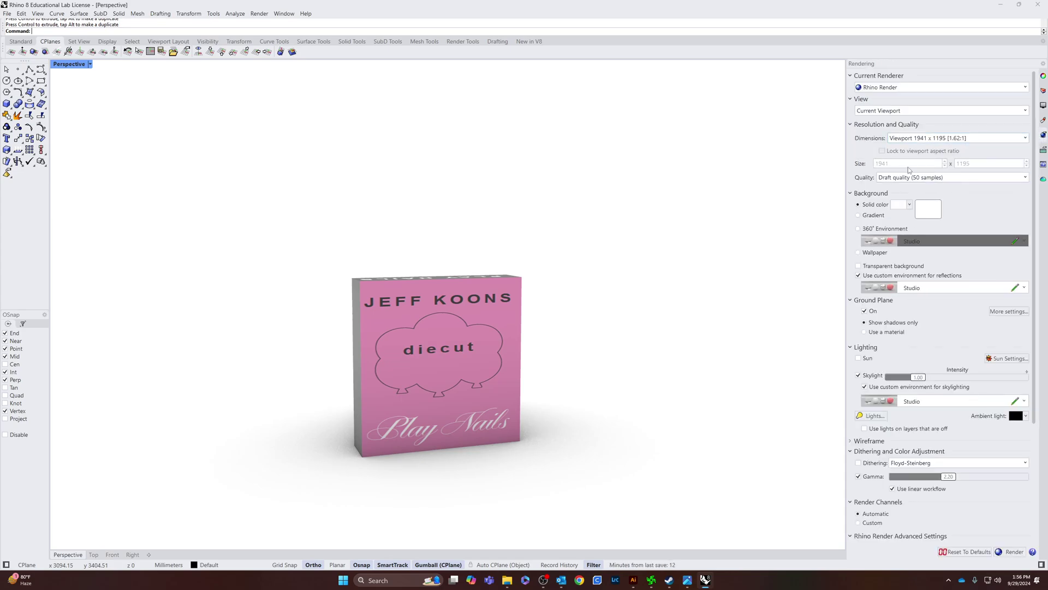
Step: Set render size 3200 x 2400, Final quality (1500 samples) and a 360° Environment background
click(992, 141)
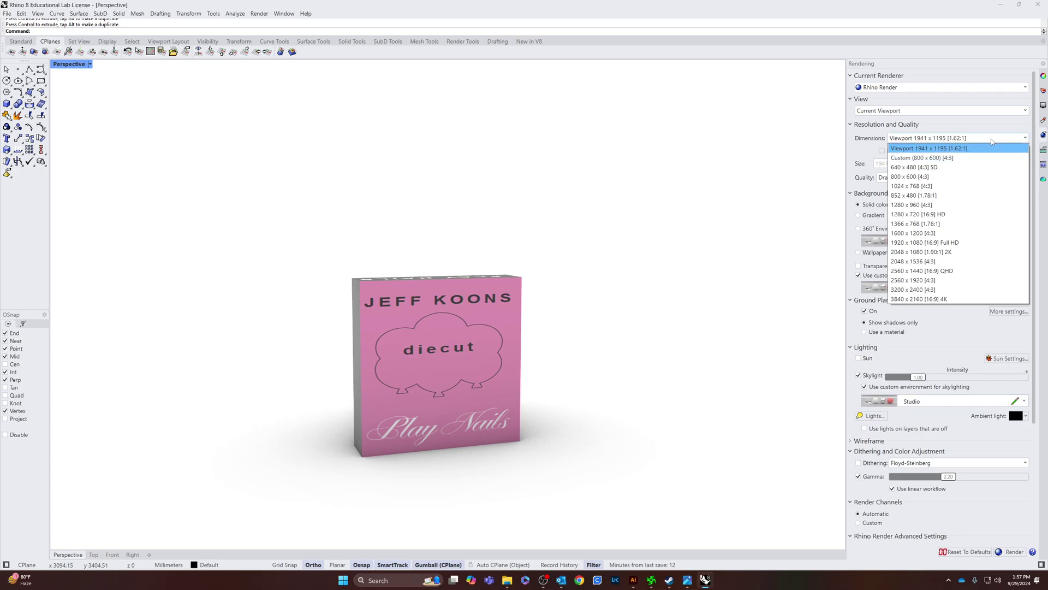
click(991, 139)
click(991, 138)
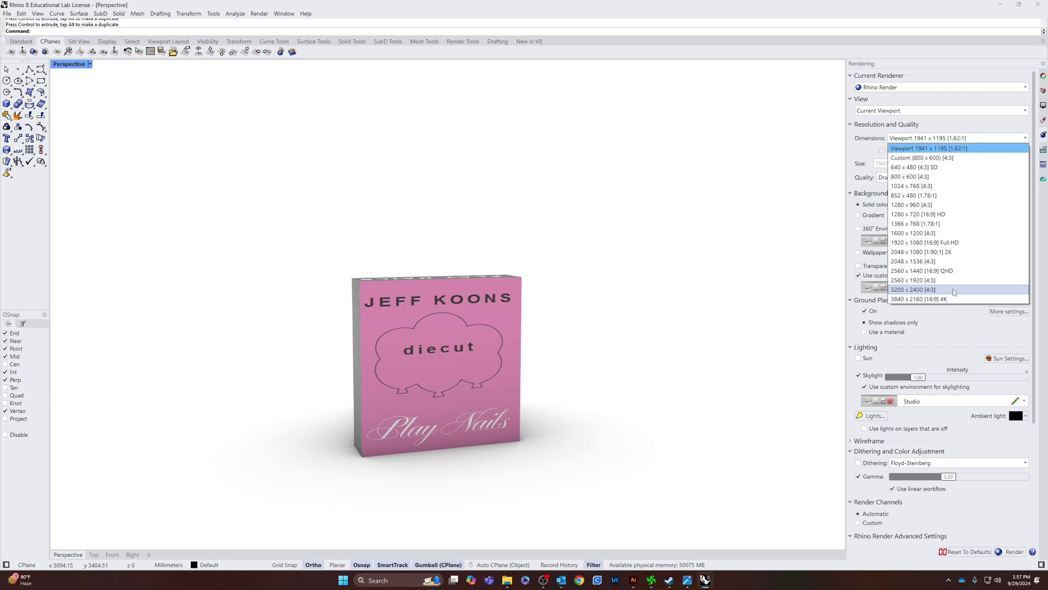
key(Escape)
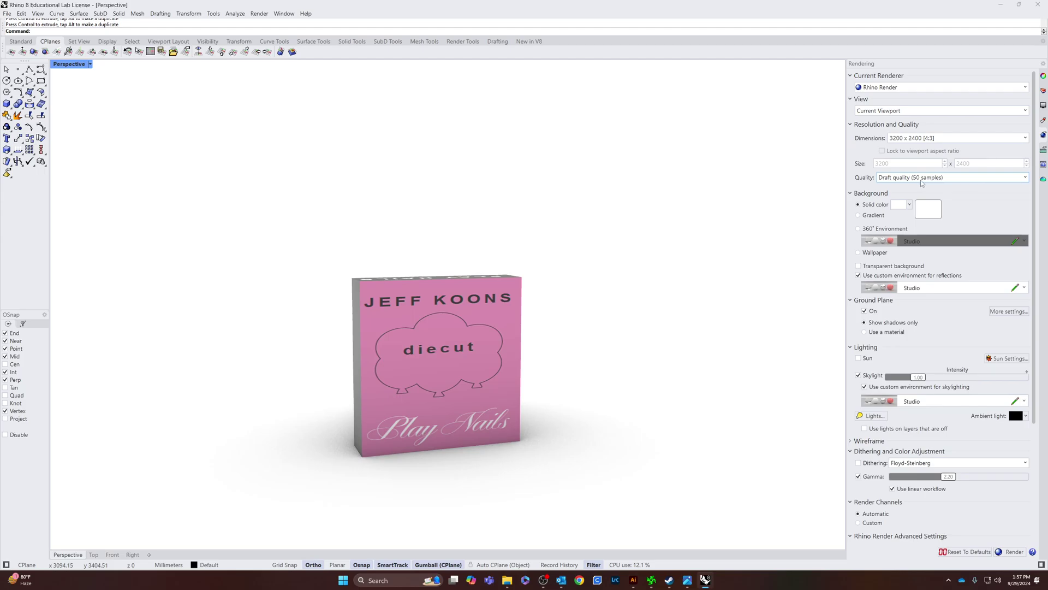
click(956, 180)
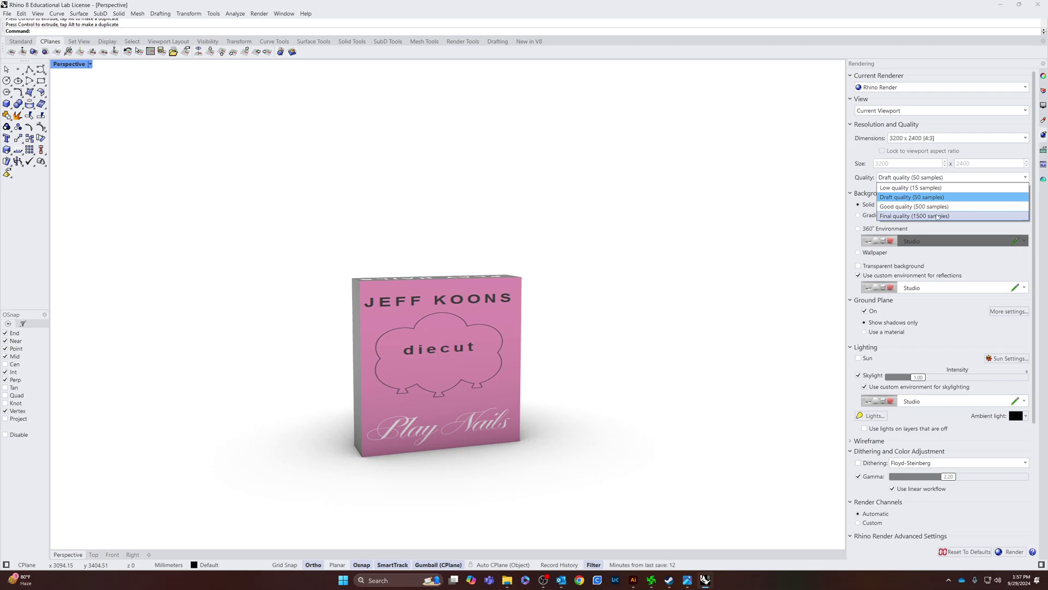
click(934, 216)
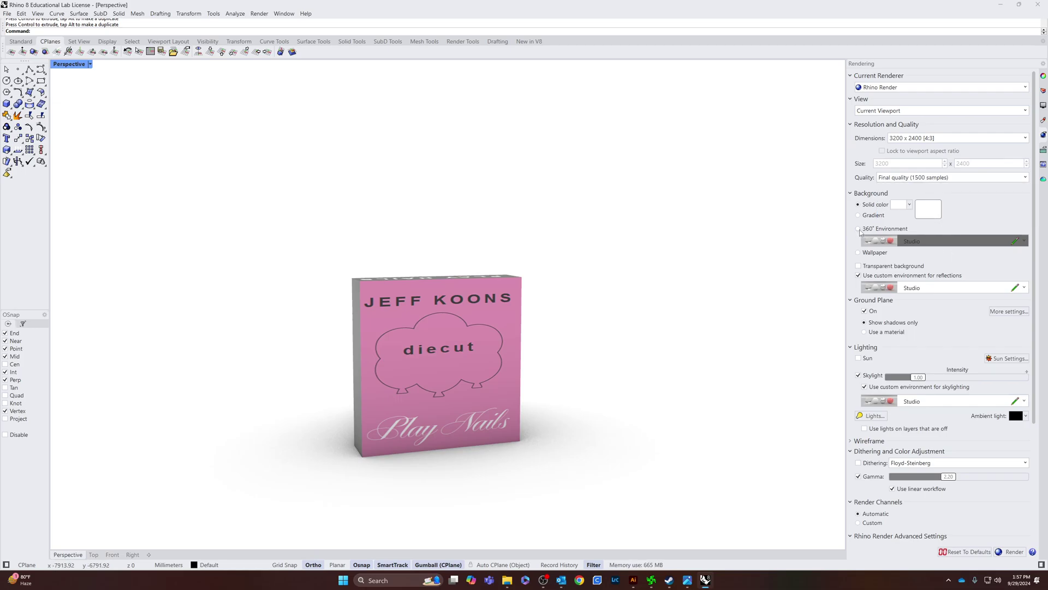
click(858, 228)
right_drag(832, 291, 788, 300)
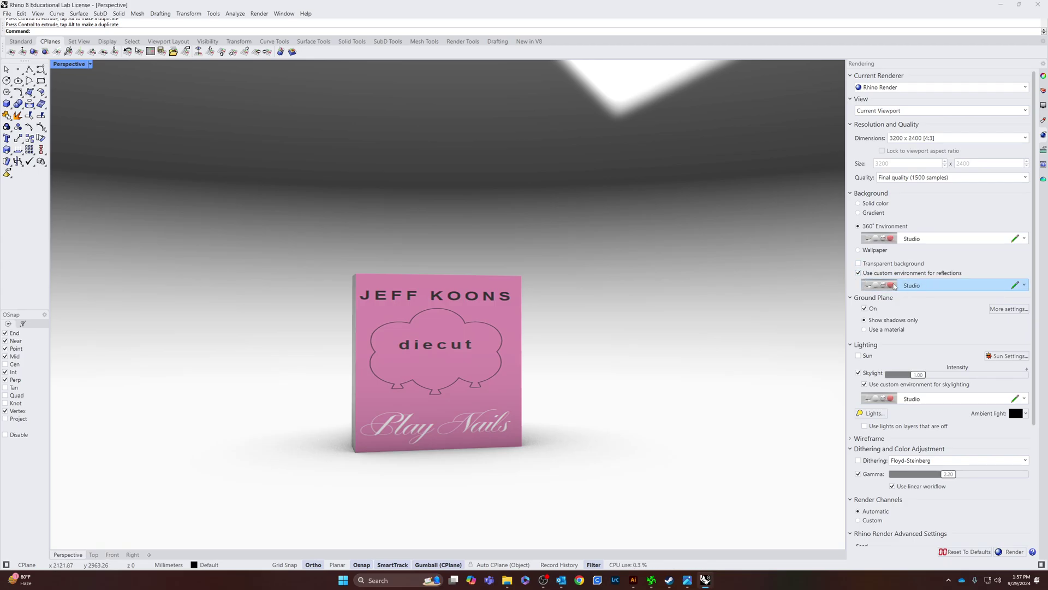
Step: Give the ground plane its own material, importing African teak polished from the Wood folder
click(865, 330)
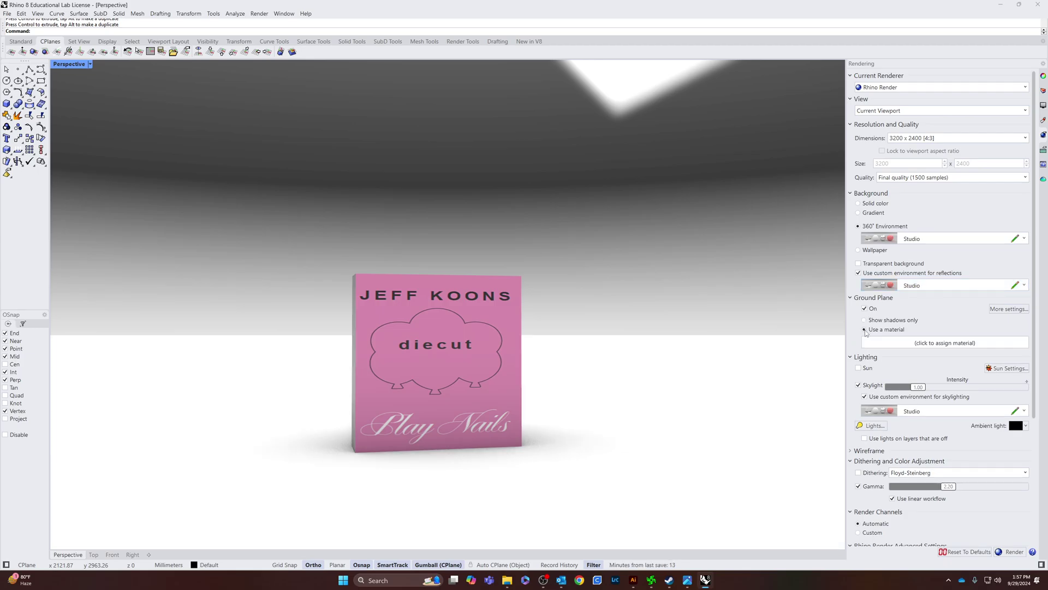
click(924, 344)
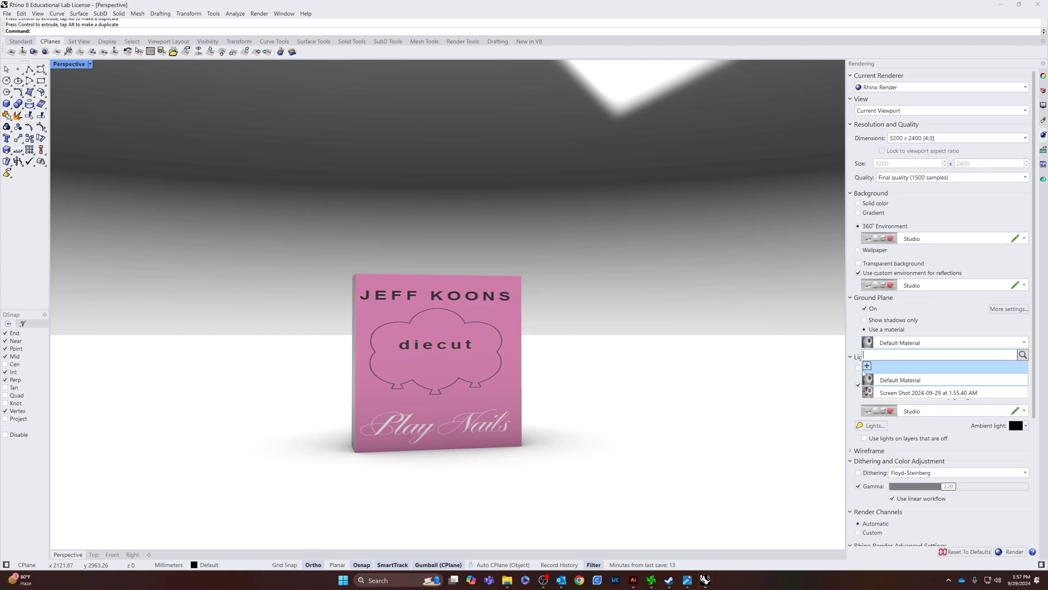
click(867, 365)
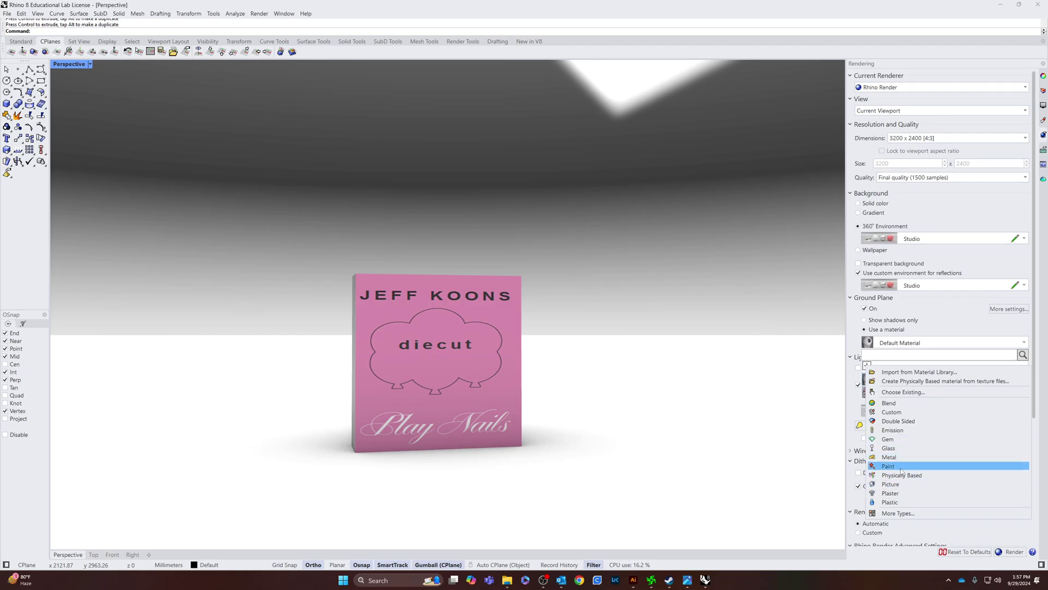
click(892, 514)
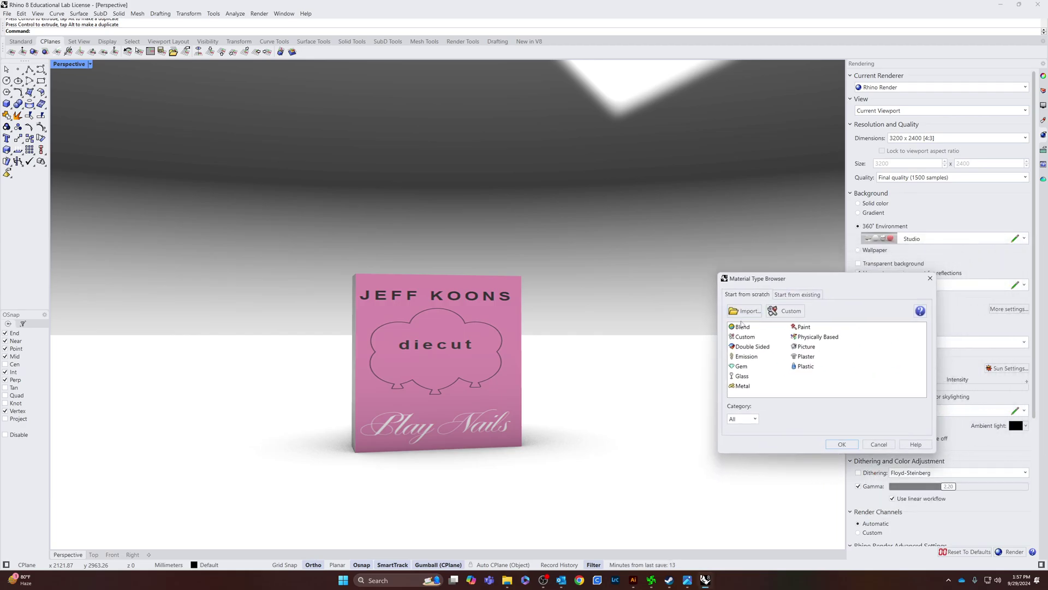
click(746, 312)
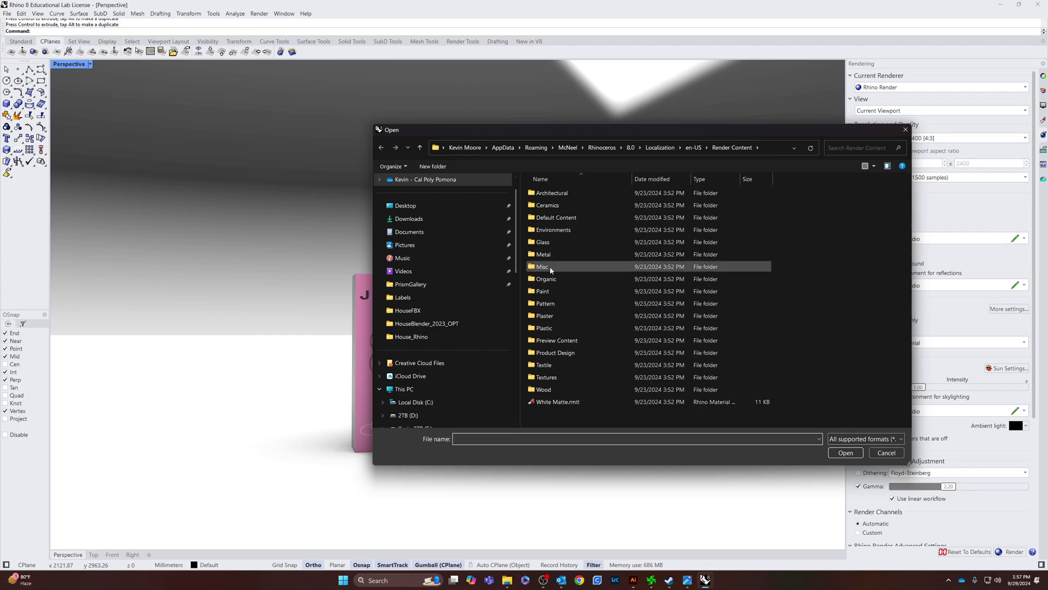
double_click(549, 389)
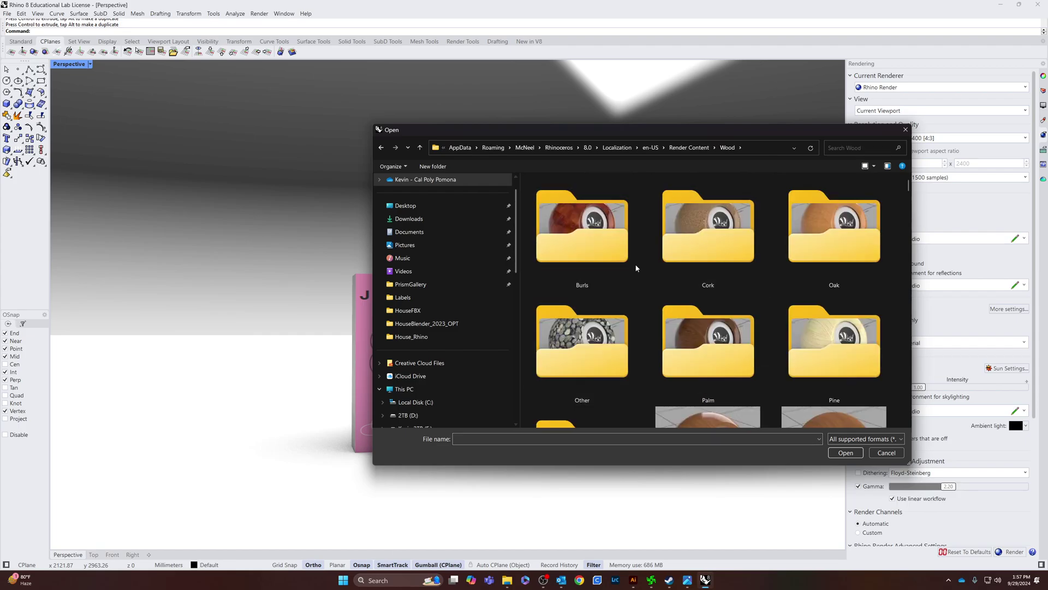
scroll(737, 304, down, 3)
click(689, 260)
click(845, 453)
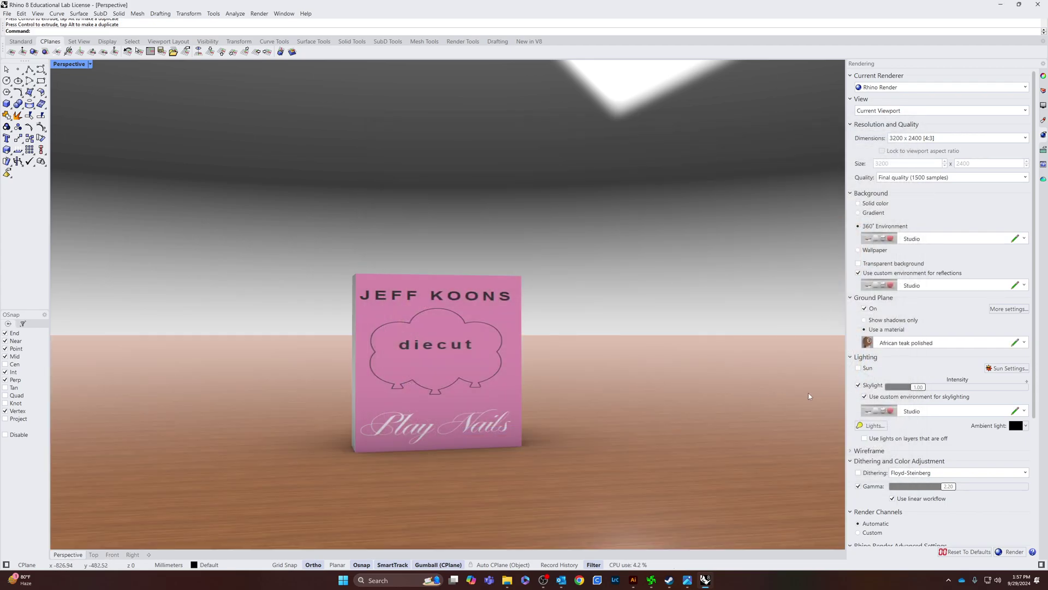
Step: Orbit and zoom out so the box sits smaller on the teak floor, dark side visible
mouse_move(706, 428)
right_down()
mouse_move(660, 432)
mouse_move(733, 423)
mouse_move(695, 442)
right_up()
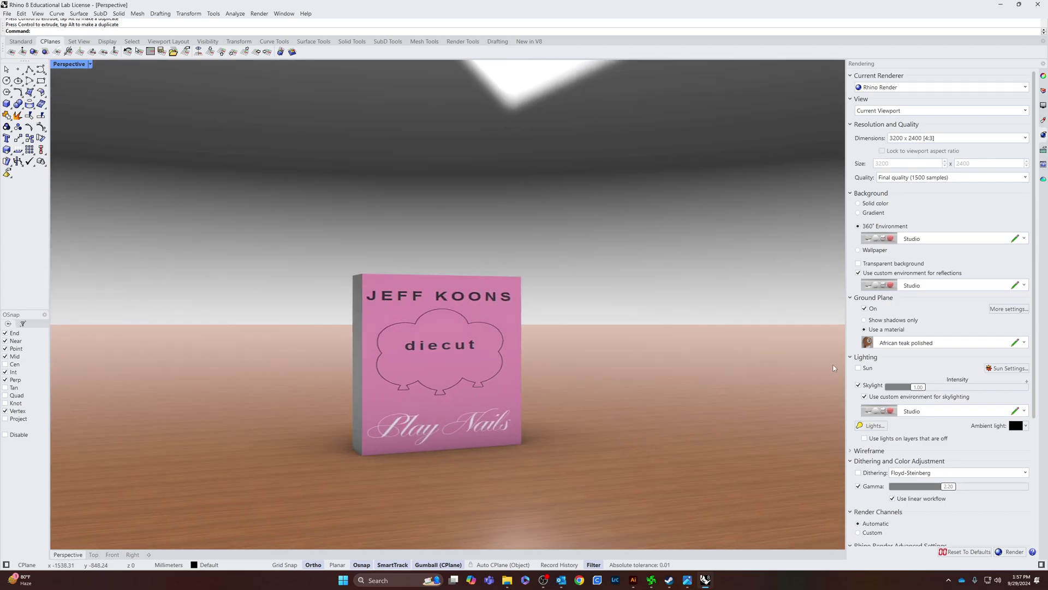
scroll(502, 455, up, 2)
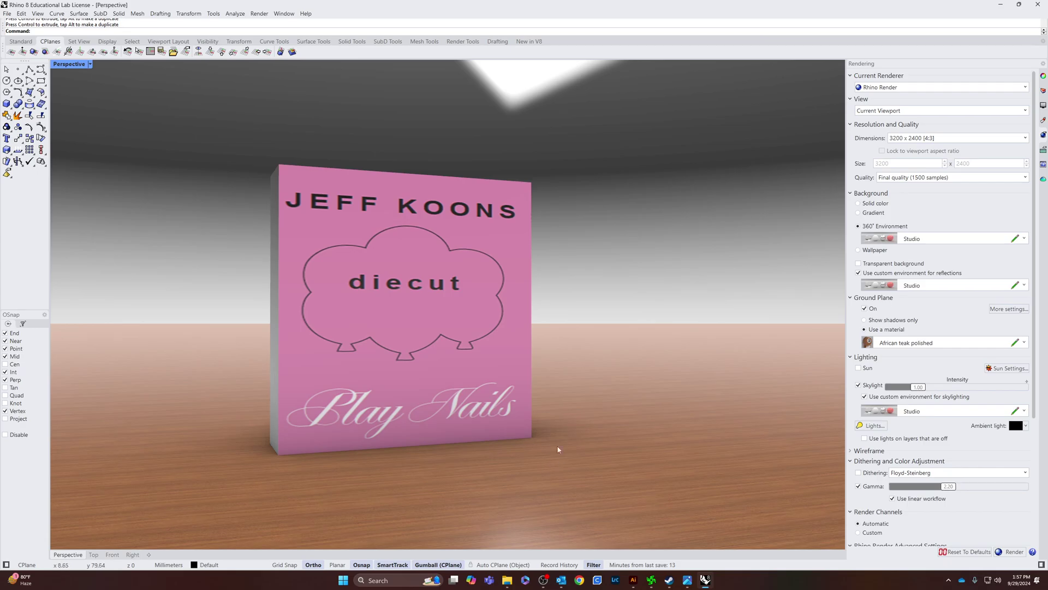
scroll(562, 445, up, 2)
right_drag(679, 410, 797, 430)
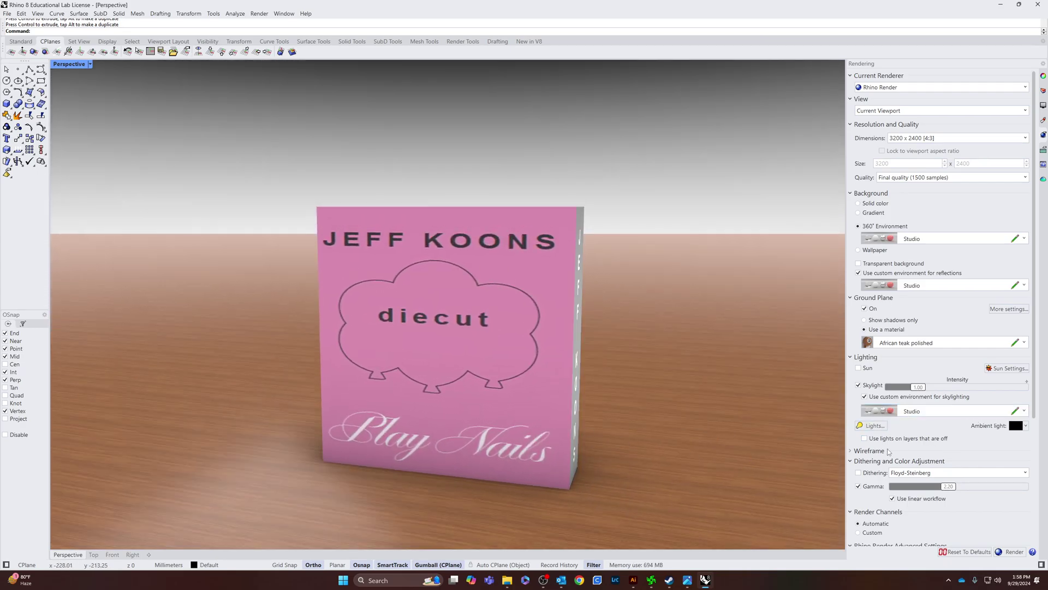
scroll(888, 452, down, 2)
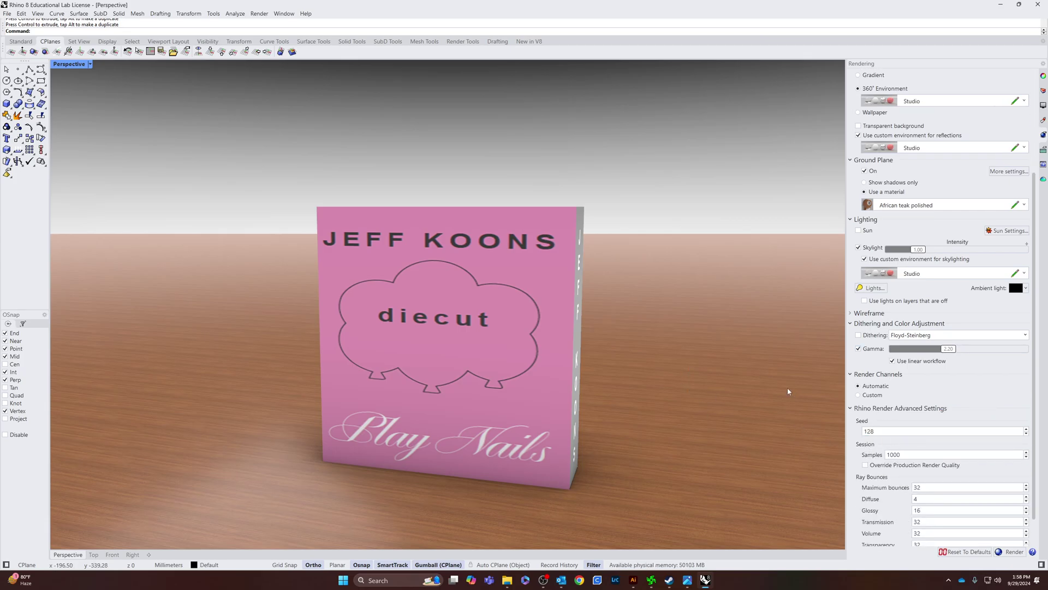
right_drag(669, 374, 564, 346)
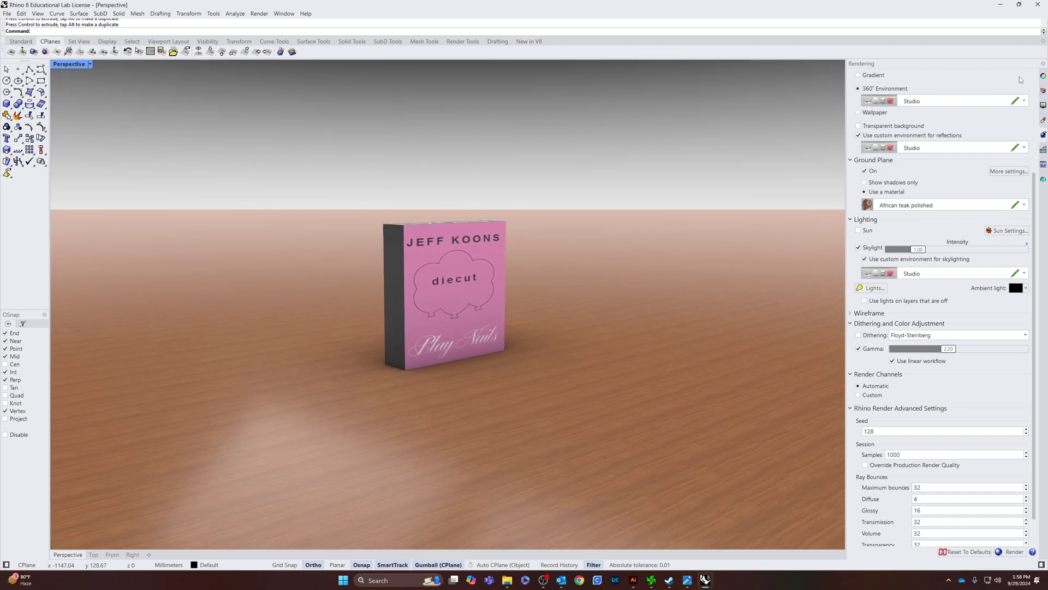
Step: Turn on focal blur for the Perspective view and focus it on the pink box's four front corners
click(446, 267)
click(1043, 76)
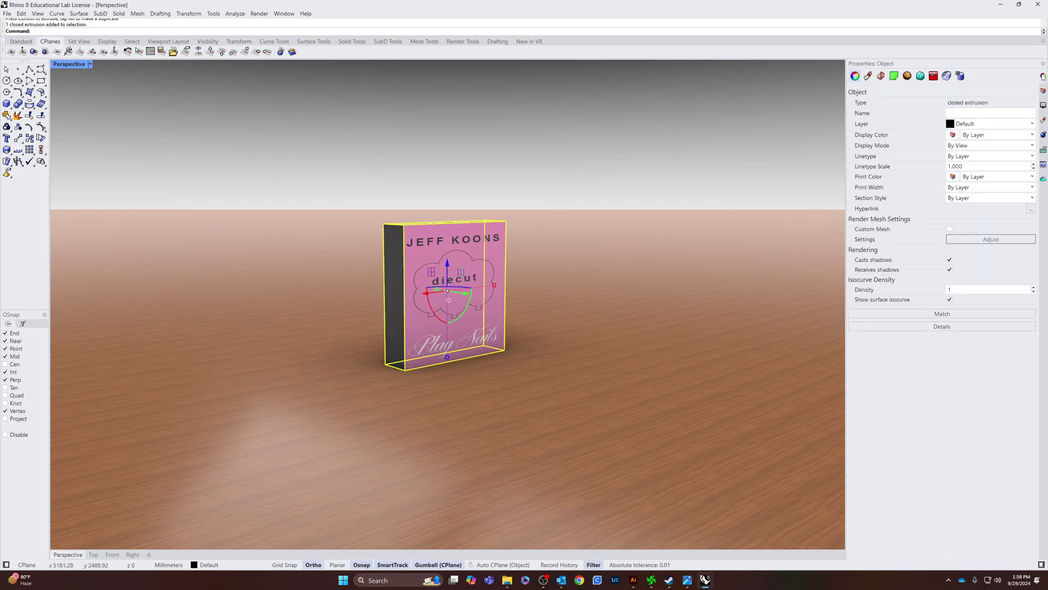
click(731, 146)
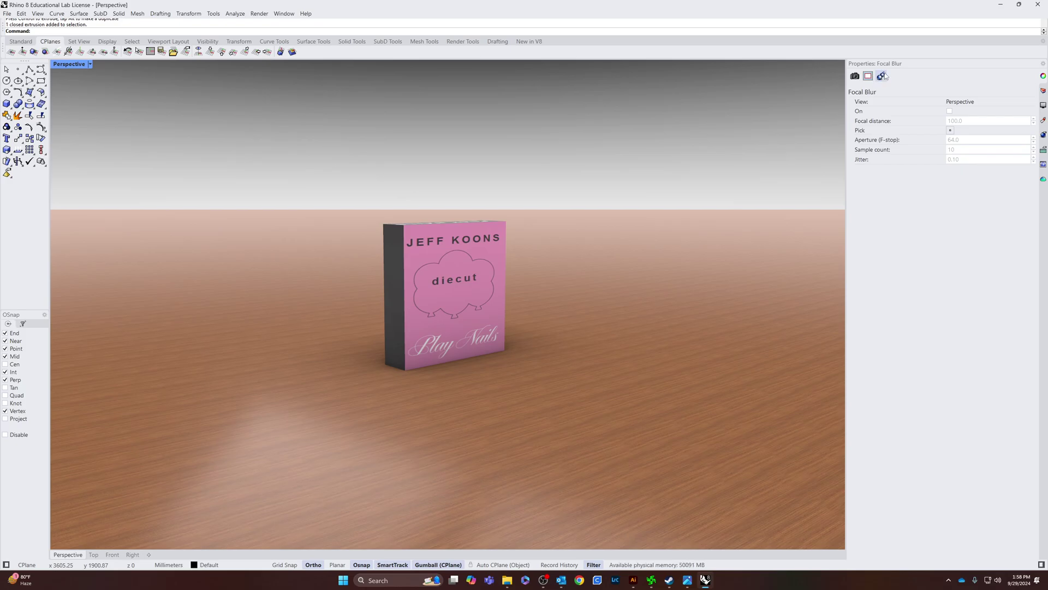
click(950, 111)
click(949, 130)
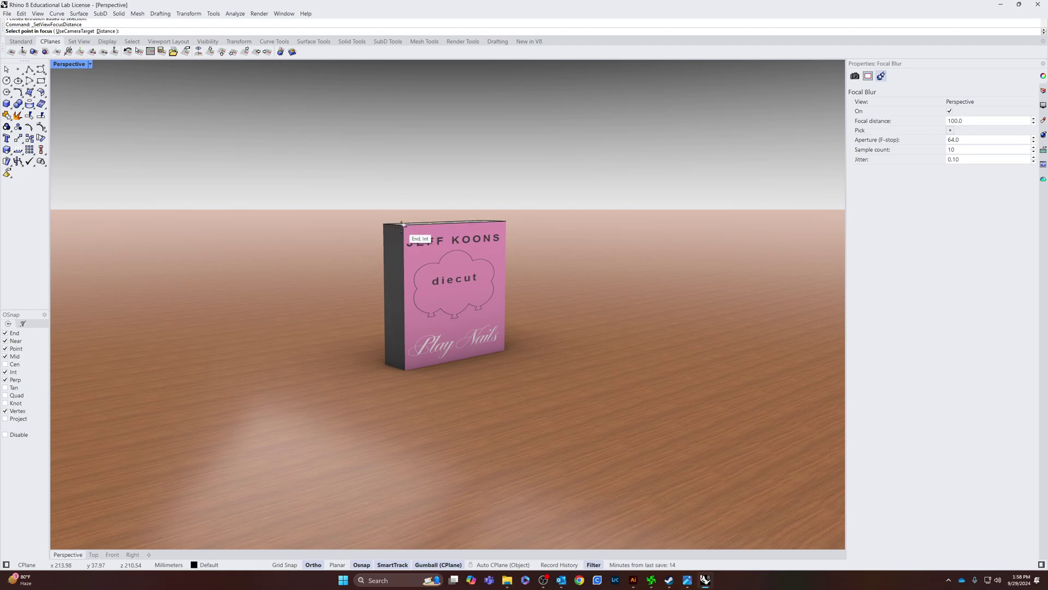
click(402, 225)
click(504, 219)
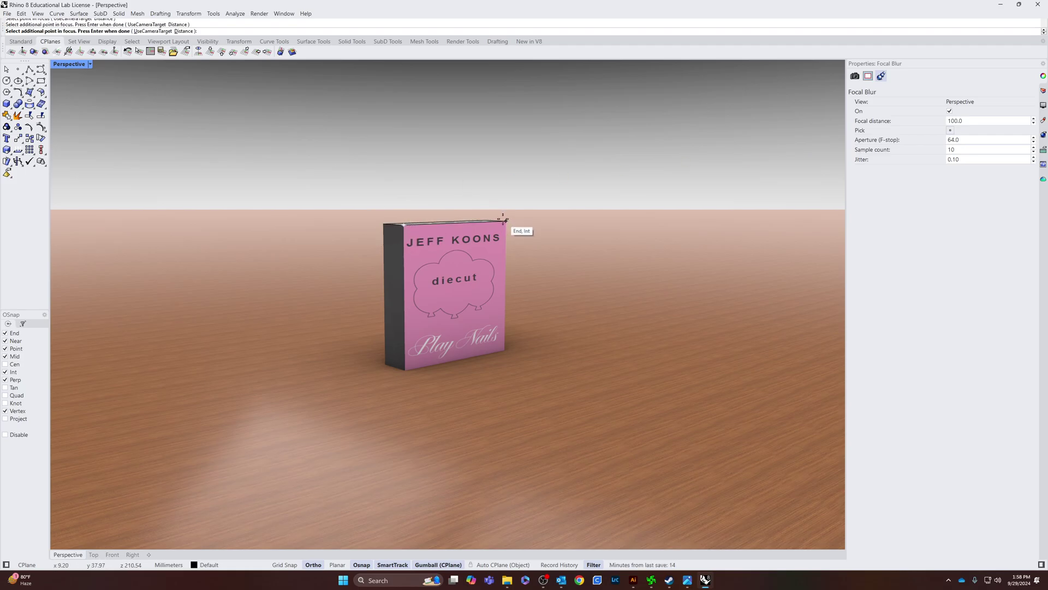
click(504, 350)
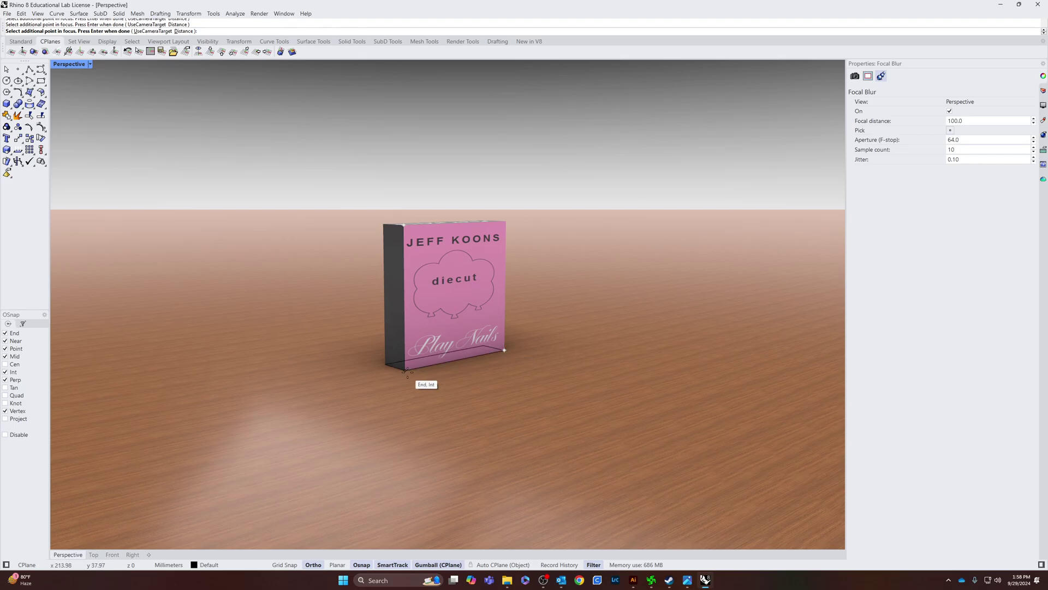
click(406, 370)
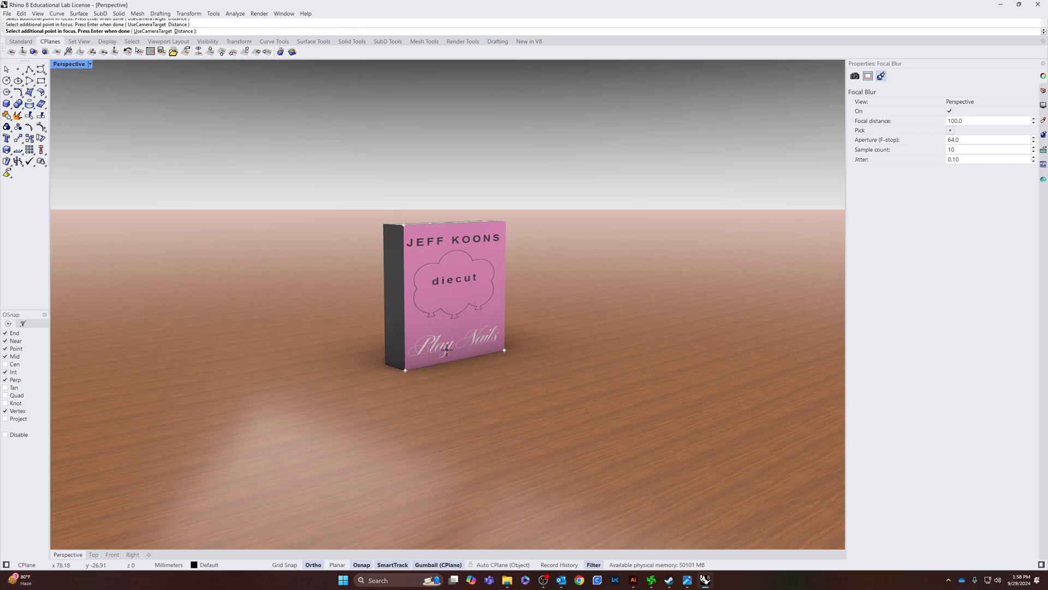
key(Return)
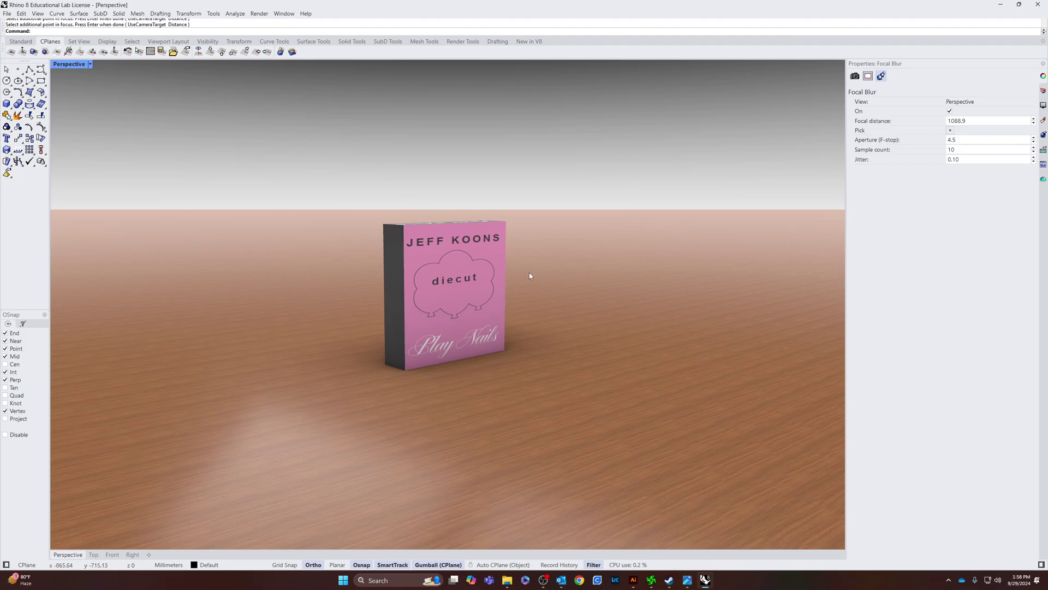
Step: Zoom closer and re-pick the box's four corners, setting focal distance 567.9 at aperture 15.8
right_drag(569, 257, 562, 320)
scroll(452, 374, up, 3)
scroll(529, 328, up, 2)
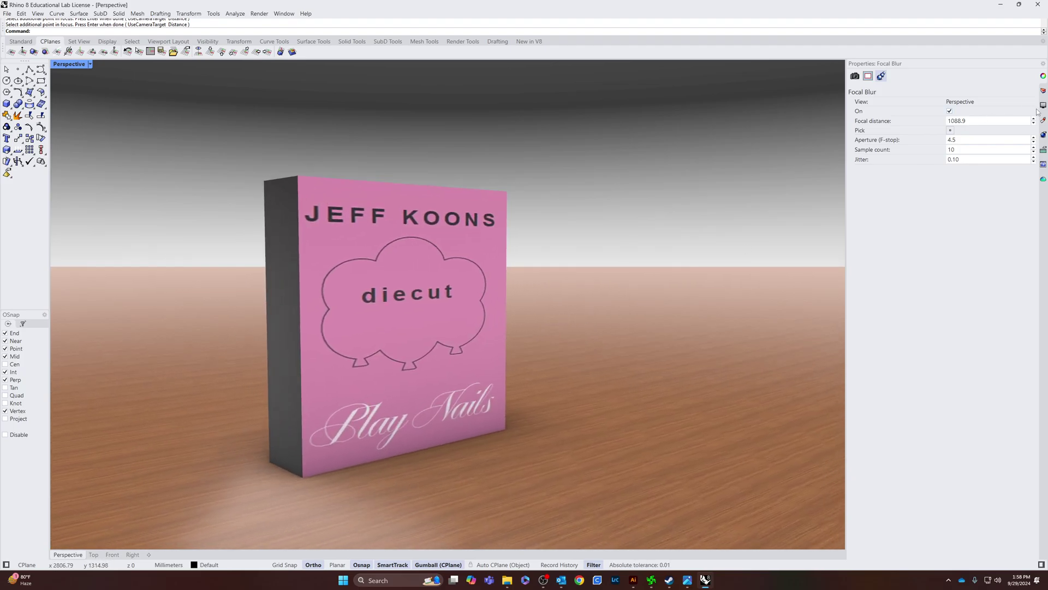
click(950, 130)
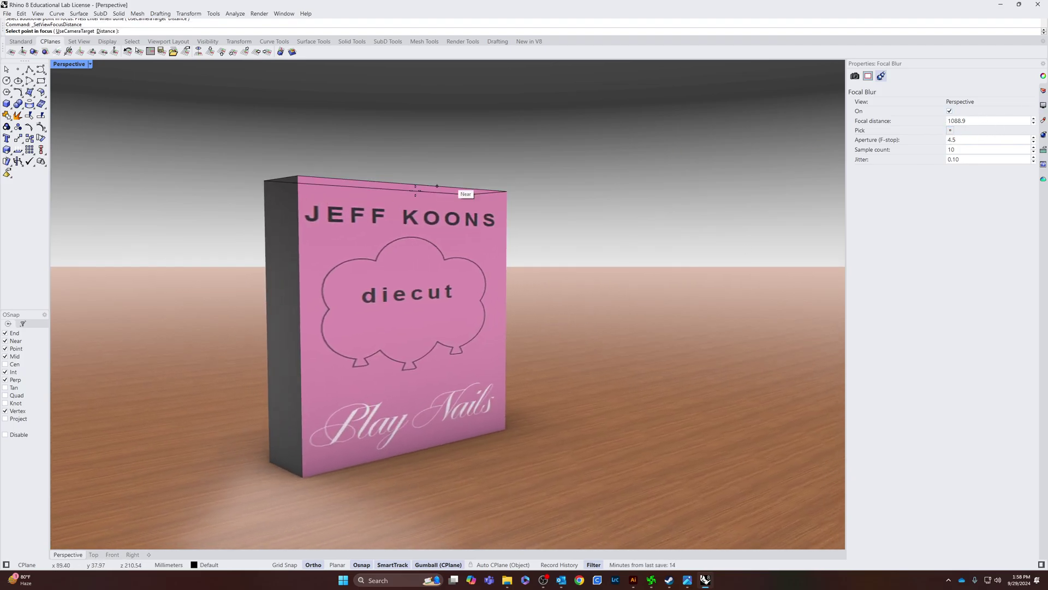
click(297, 176)
click(507, 192)
click(506, 429)
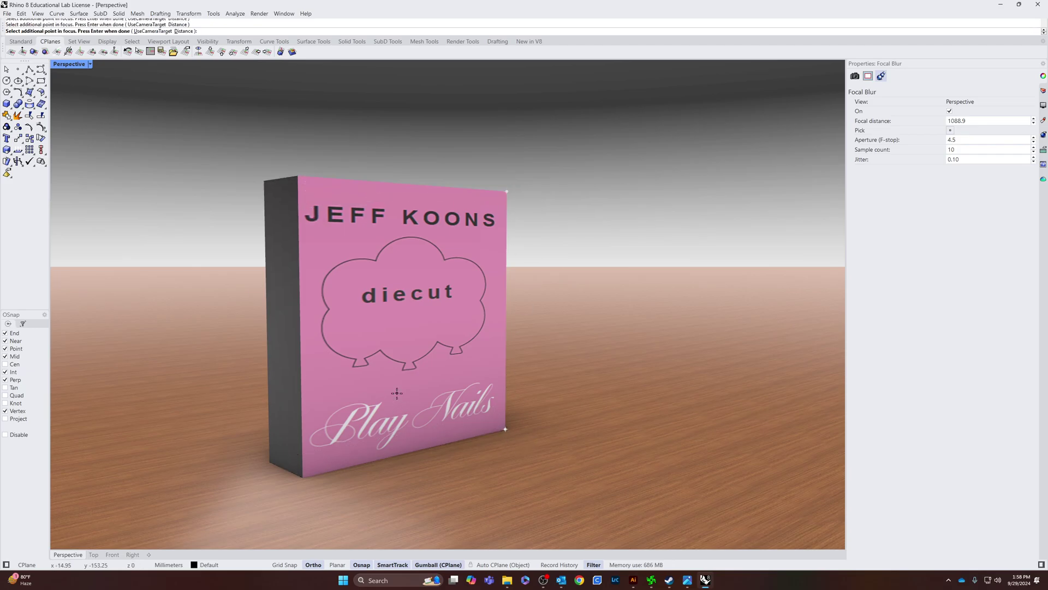
click(303, 477)
key(Return)
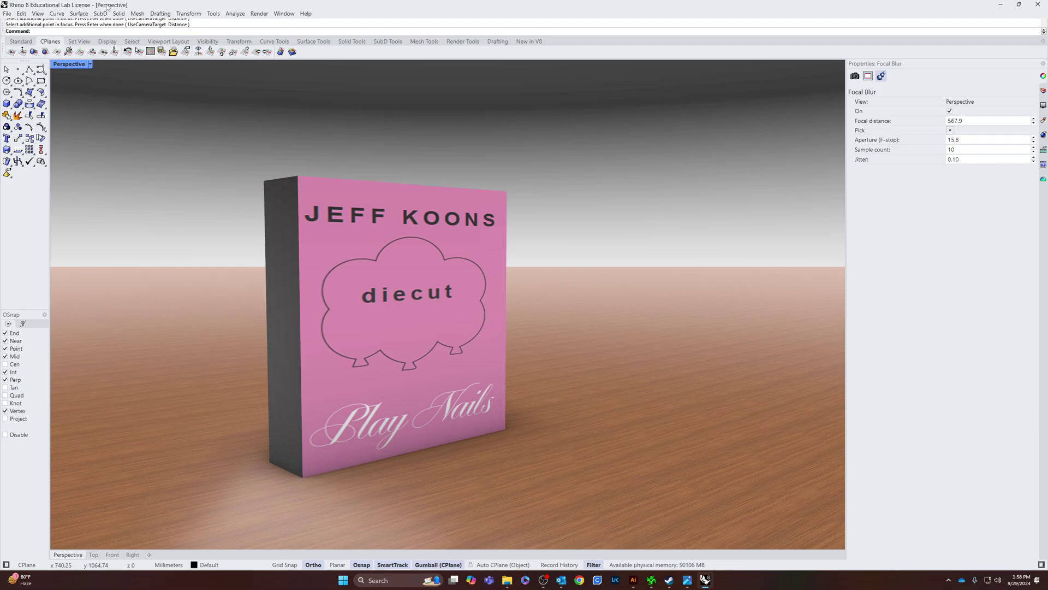
Step: Switch the Perspective view to Raytraced display and change the render background from Studio to Gradient
click(91, 64)
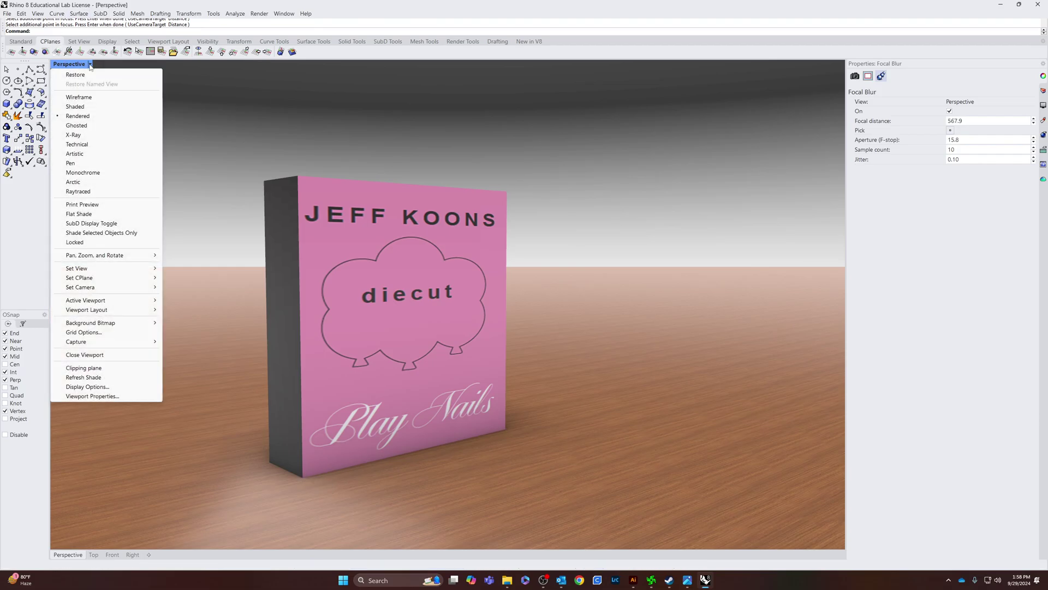
click(80, 192)
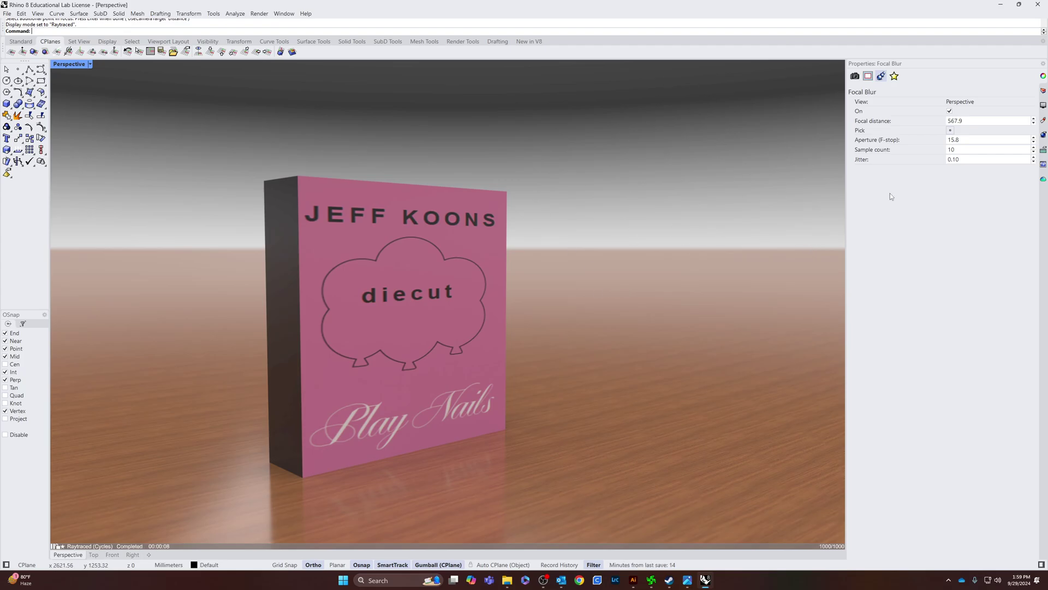
click(1044, 135)
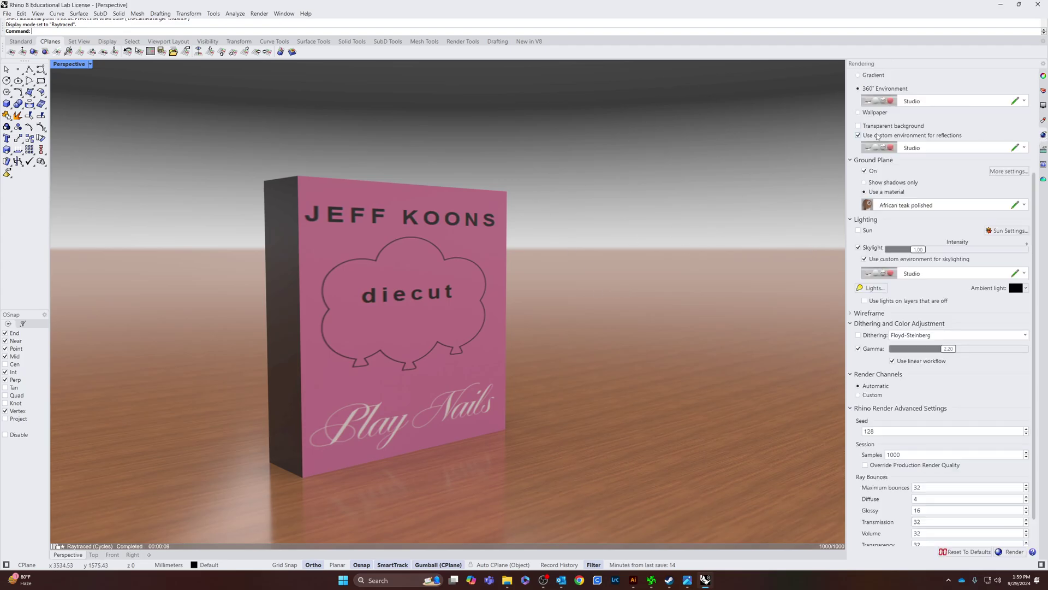
click(858, 76)
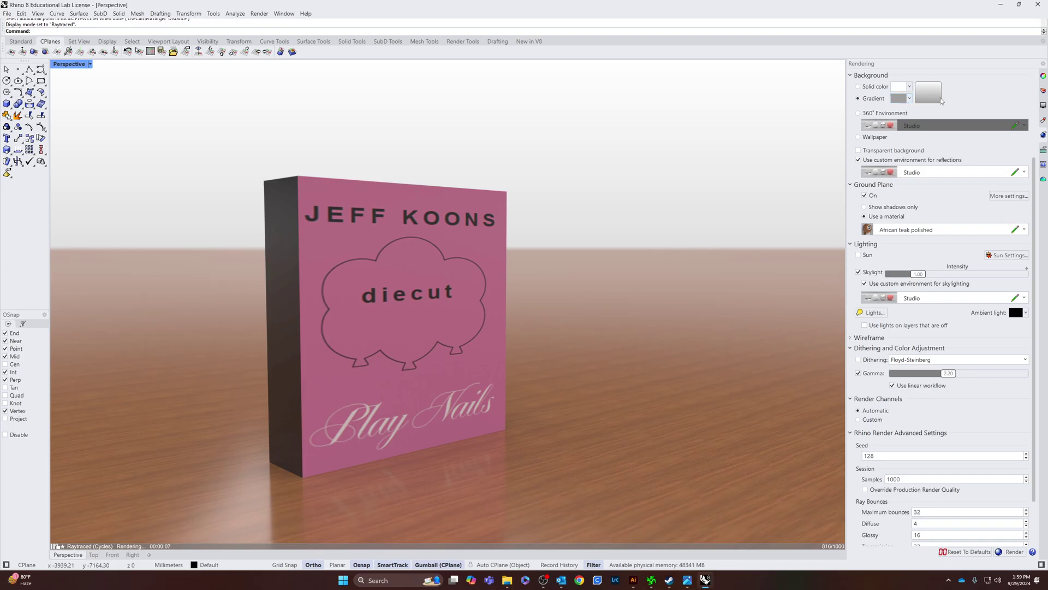
Step: Set the gradient background colour to a muted green shade
right_click(934, 97)
click(926, 105)
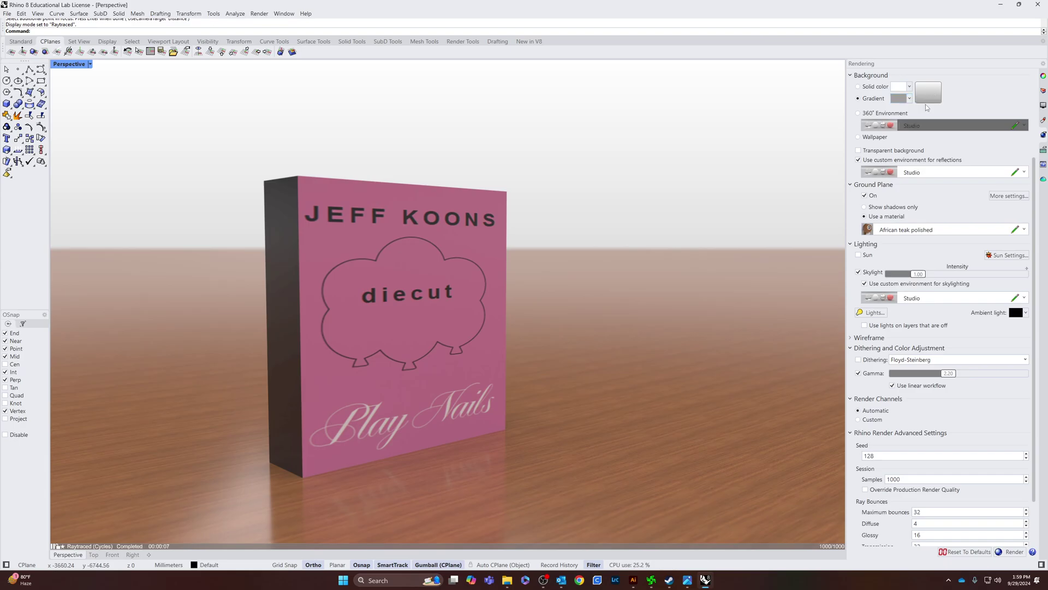
click(894, 99)
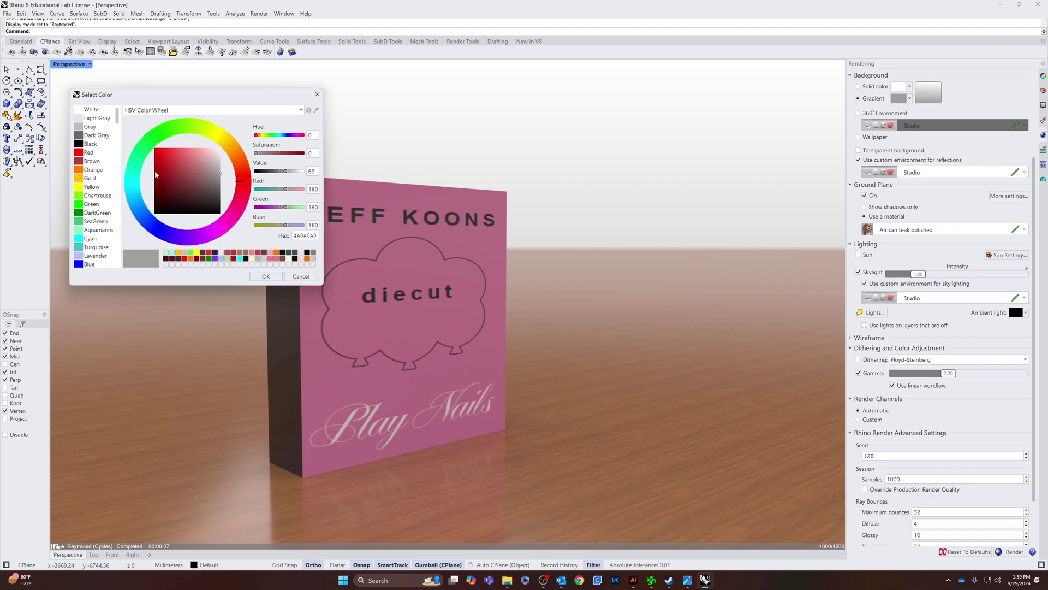
click(158, 141)
click(212, 184)
drag(213, 165, 209, 173)
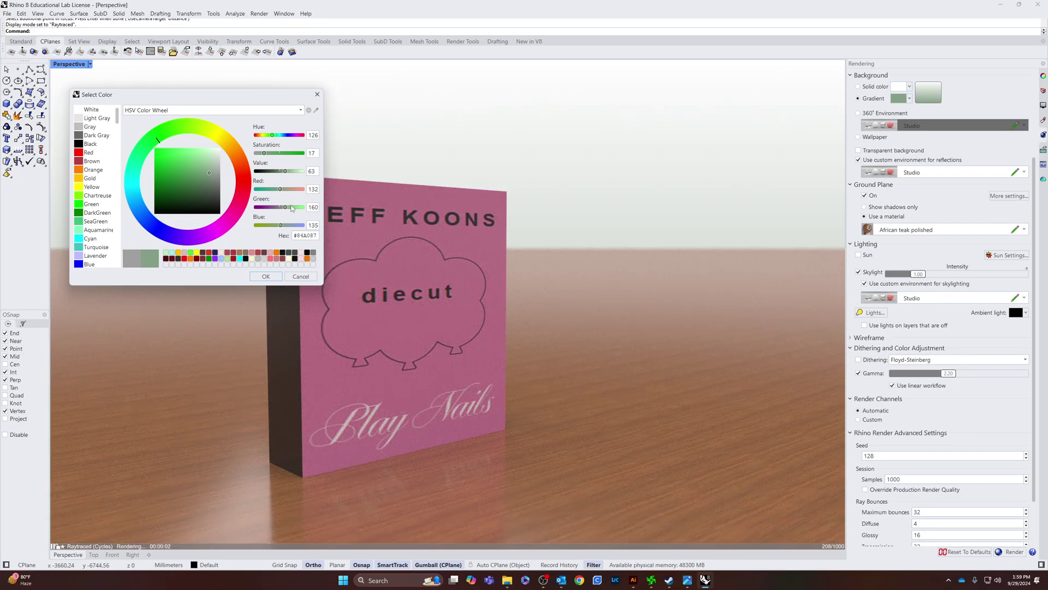
drag(209, 177, 209, 181)
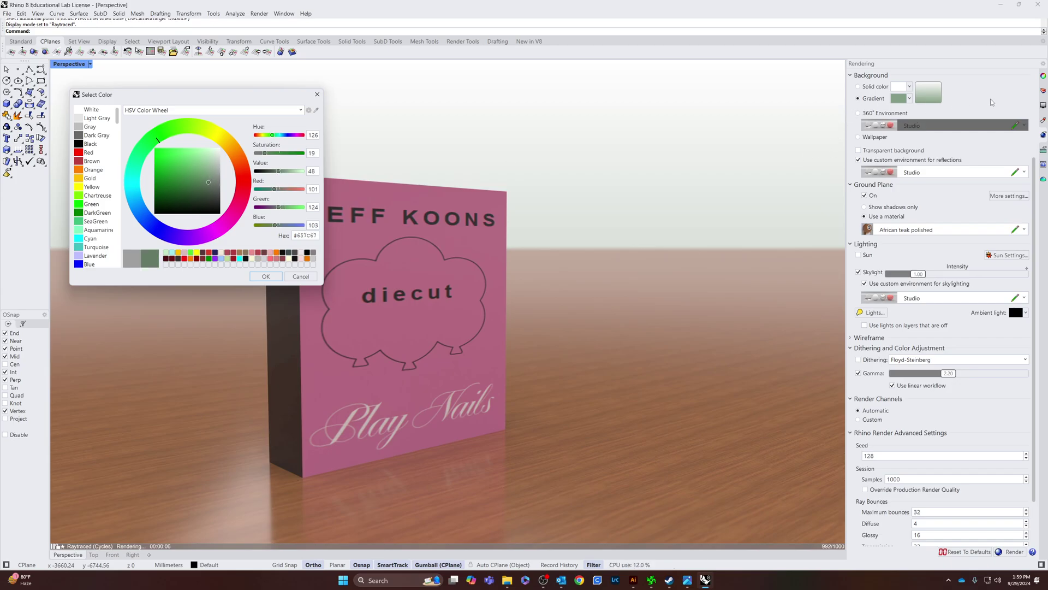
click(266, 277)
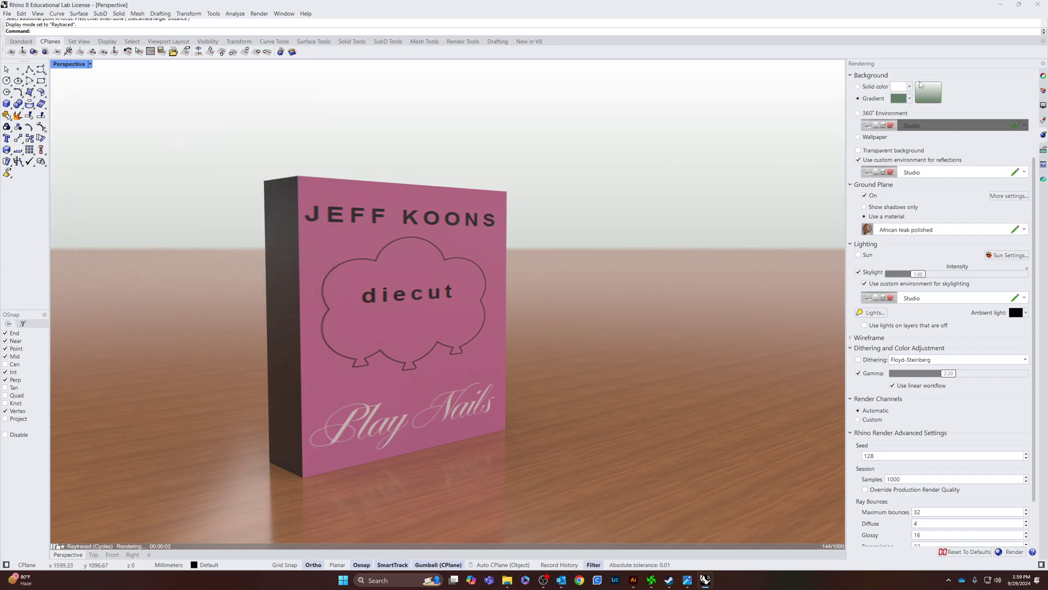
Step: Switch the background to a solid colour and choose maroon #935B5B
click(859, 87)
click(910, 88)
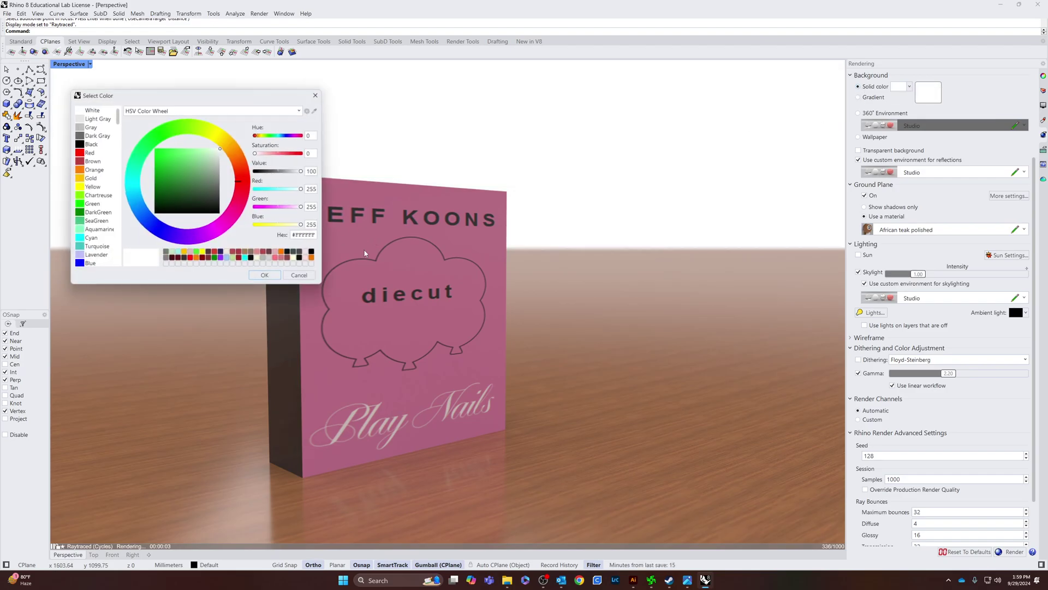
click(195, 176)
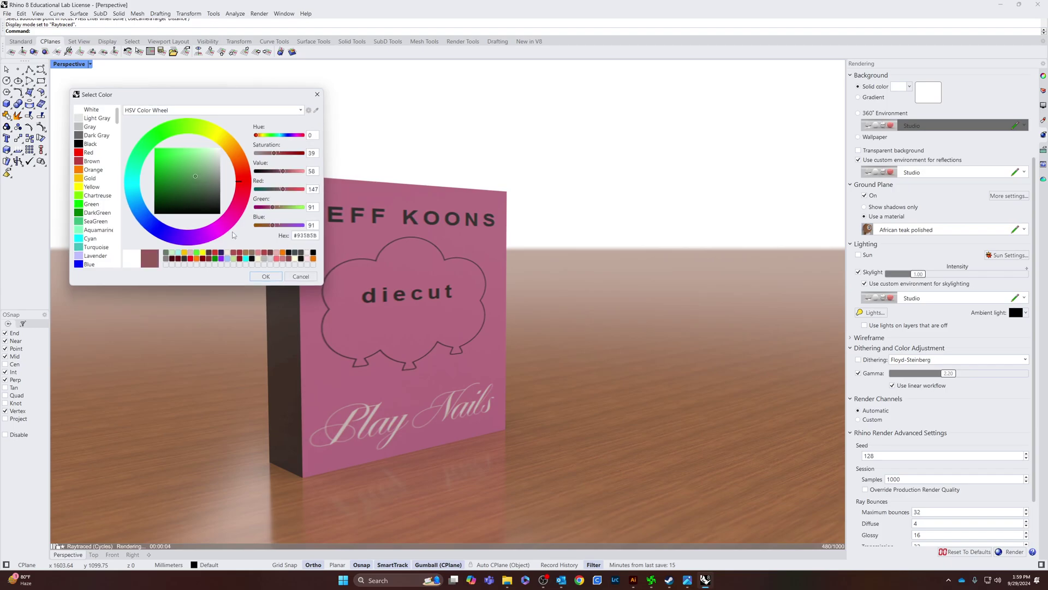
click(262, 278)
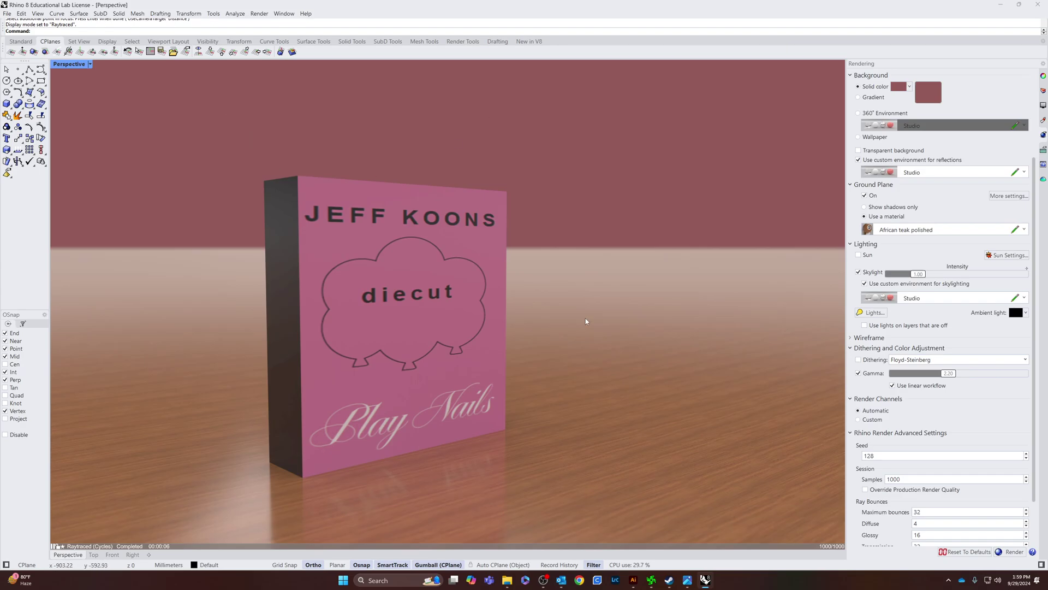
Step: Run Render to produce the 3200 x 2400, 1500-sample final image of the box
text(Render)
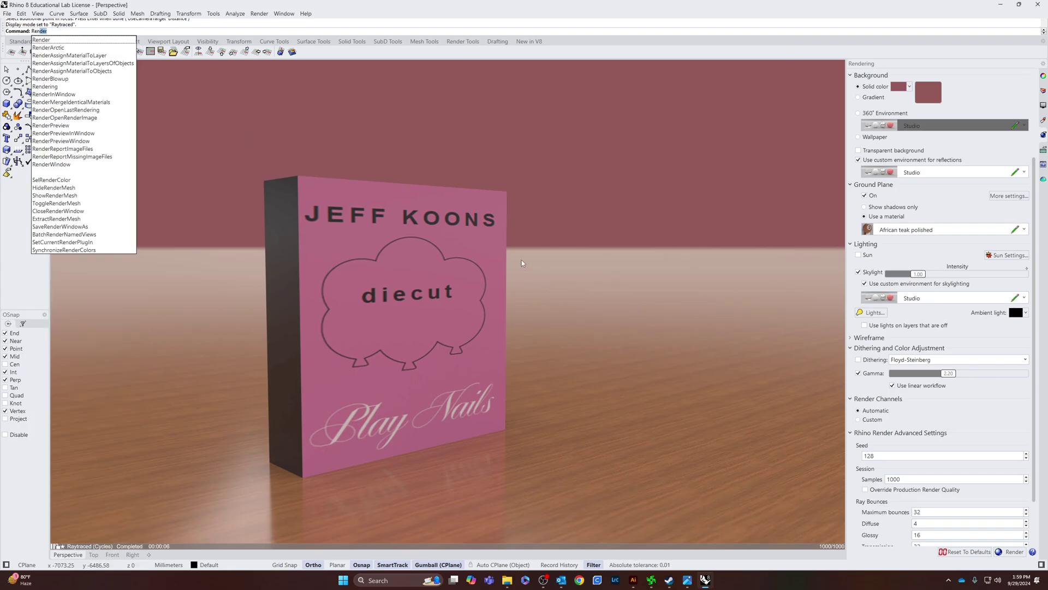
key(Return)
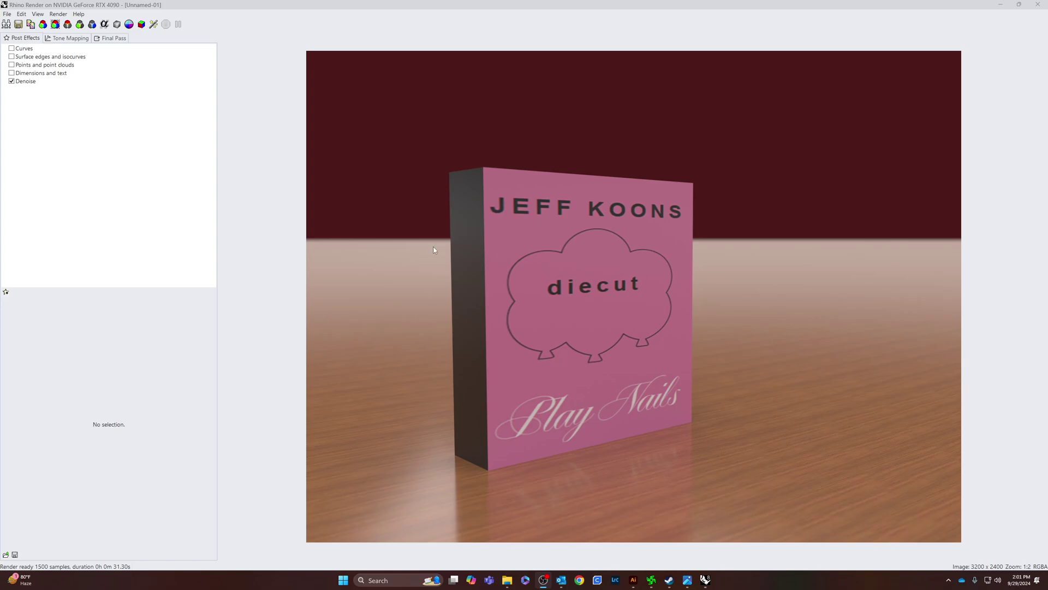
scroll(418, 356, down, 1)
Step: Open the Save Rendering dialog for the finished render
click(18, 25)
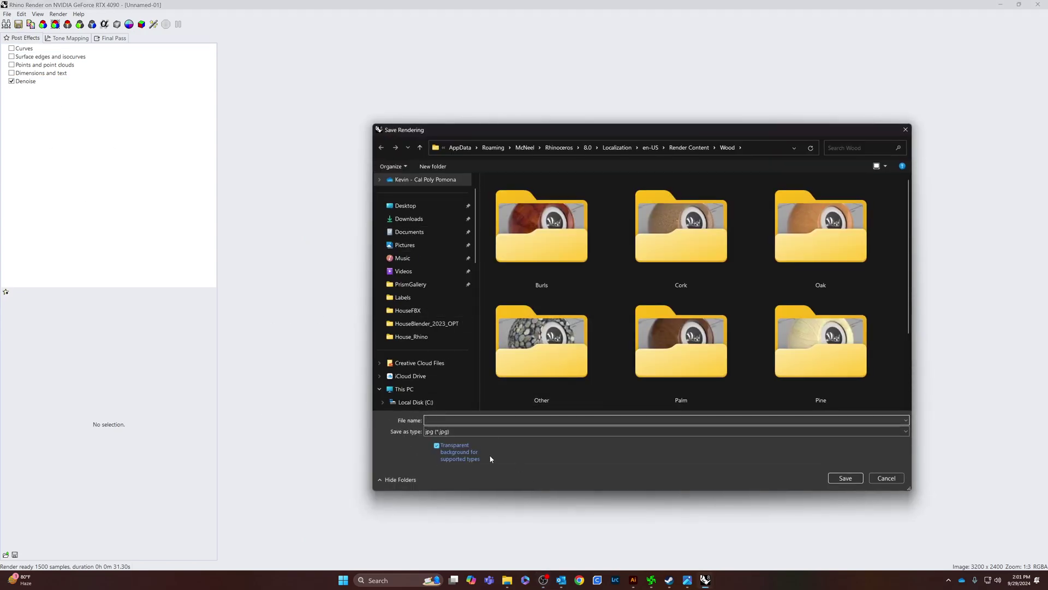